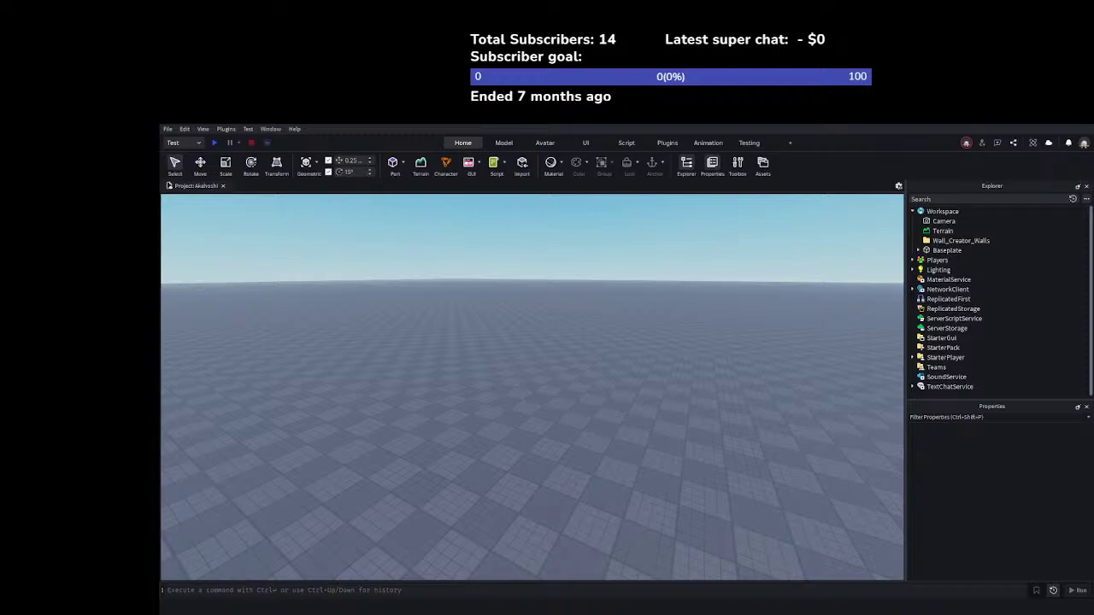
Insert a block part onto the baseplate
{"action": "right_click_drag", "start_coordinate": [640, 498], "coordinate": [646, 498]}
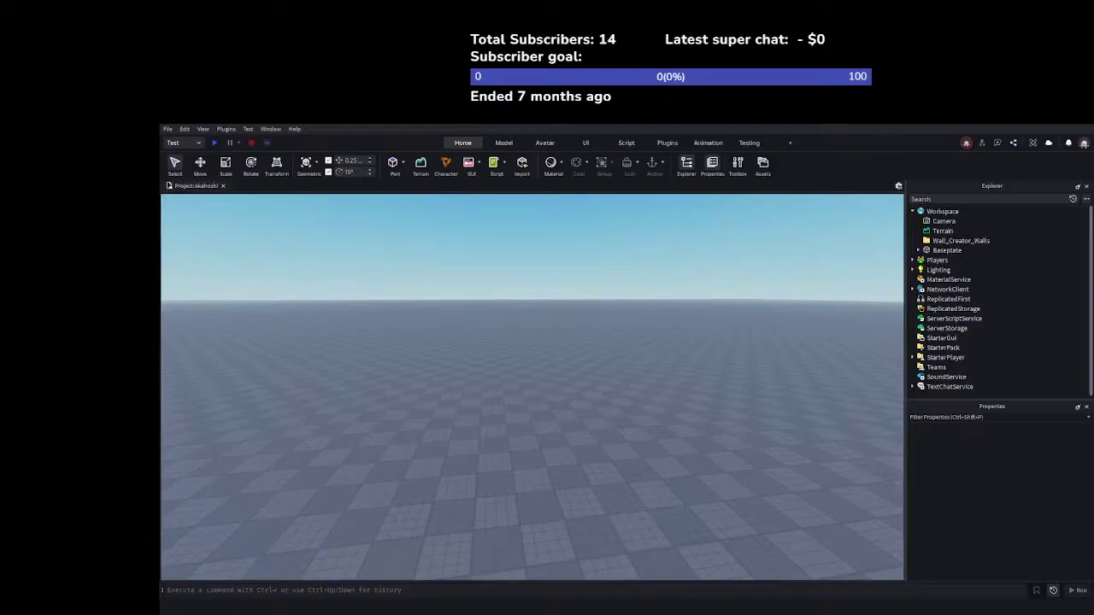
{"action": "right_click_drag", "start_coordinate": [705, 466], "coordinate": [705, 467]}
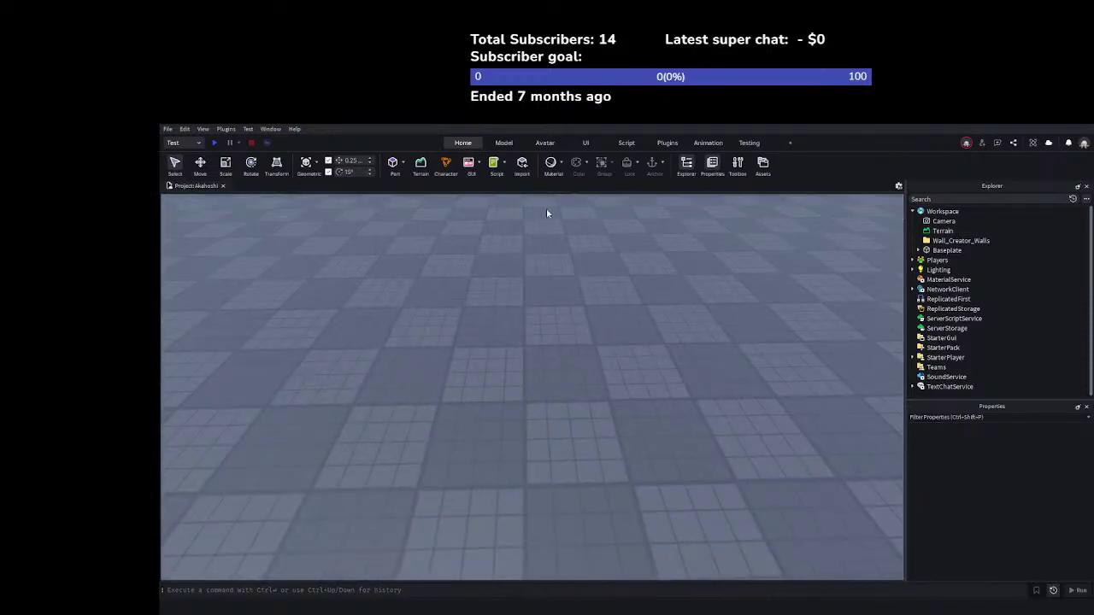
{"action": "left_click", "coordinate": [393, 162]}
{"action": "mouse_move", "coordinate": [583, 387]}
{"action": "right_mouse_down"}
{"action": "mouse_move", "coordinate": [593, 399]}
{"action": "mouse_move", "coordinate": [586, 384]}
{"action": "mouse_move", "coordinate": [596, 382]}
{"action": "right_mouse_up"}
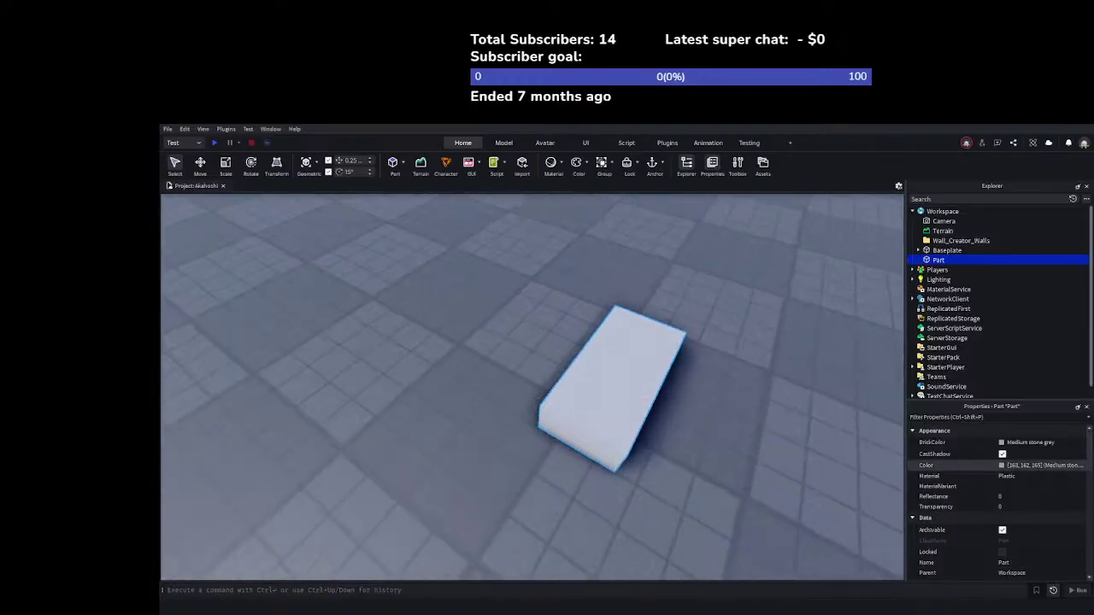
{"action": "right_click_drag", "start_coordinate": [778, 295], "coordinate": [776, 293]}
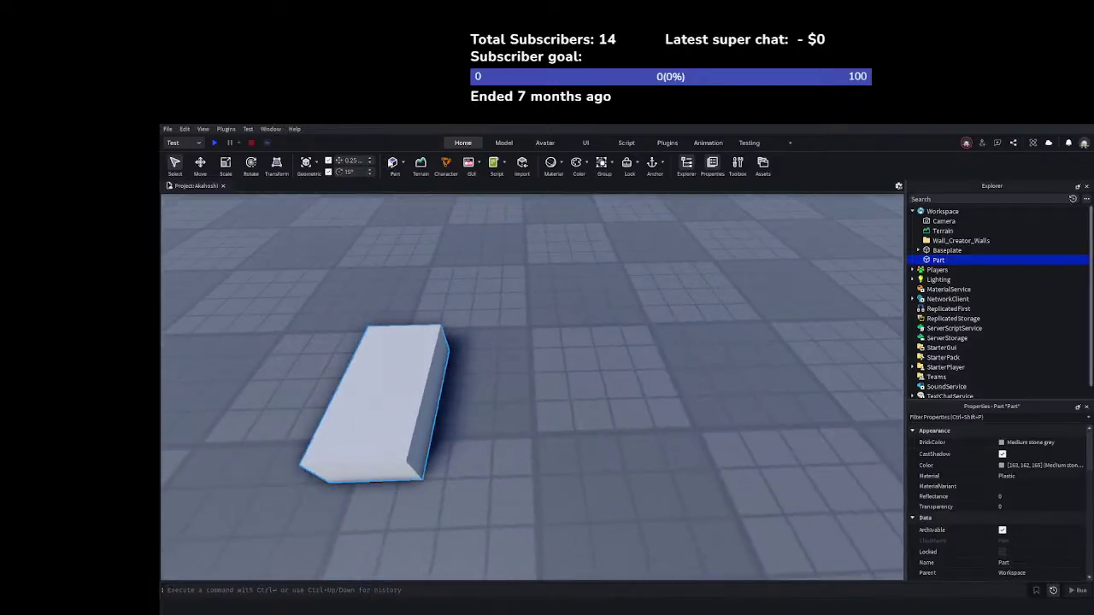
Insert two more block parts and place them in a row beside the first one
{"action": "left_click", "coordinate": [393, 164]}
{"action": "left_click_drag", "start_coordinate": [513, 343], "coordinate": [470, 392]}
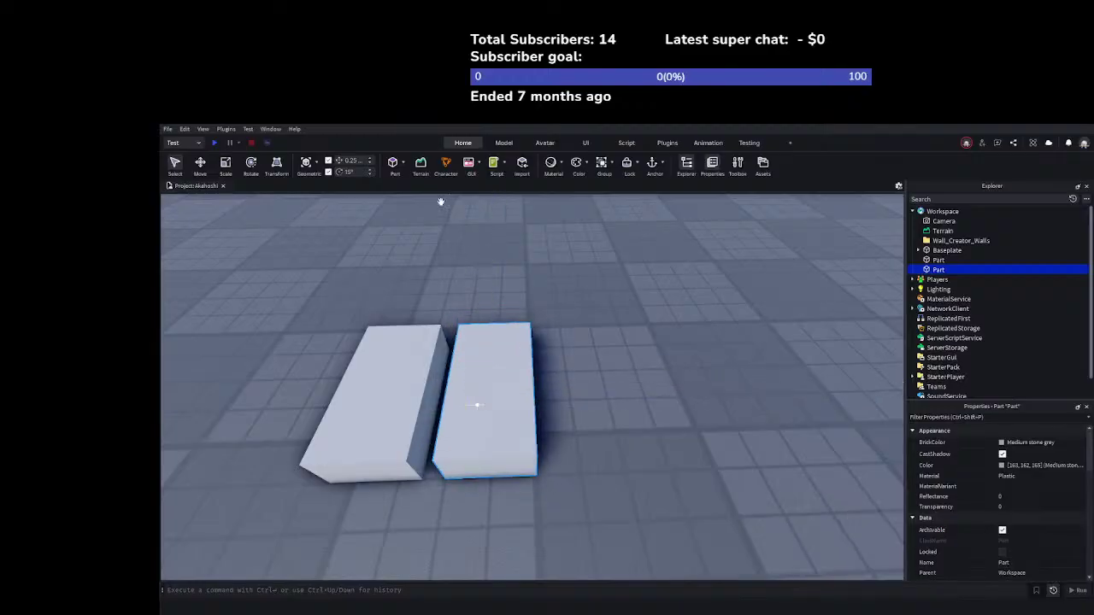
{"action": "left_click", "coordinate": [398, 175]}
{"action": "left_click_drag", "start_coordinate": [510, 336], "coordinate": [552, 419]}
{"action": "scroll", "coordinate": [552, 418], "scroll_direction": "down", "scroll_amount": 1}
{"action": "scroll", "coordinate": [552, 418], "scroll_direction": "down", "scroll_amount": 5}
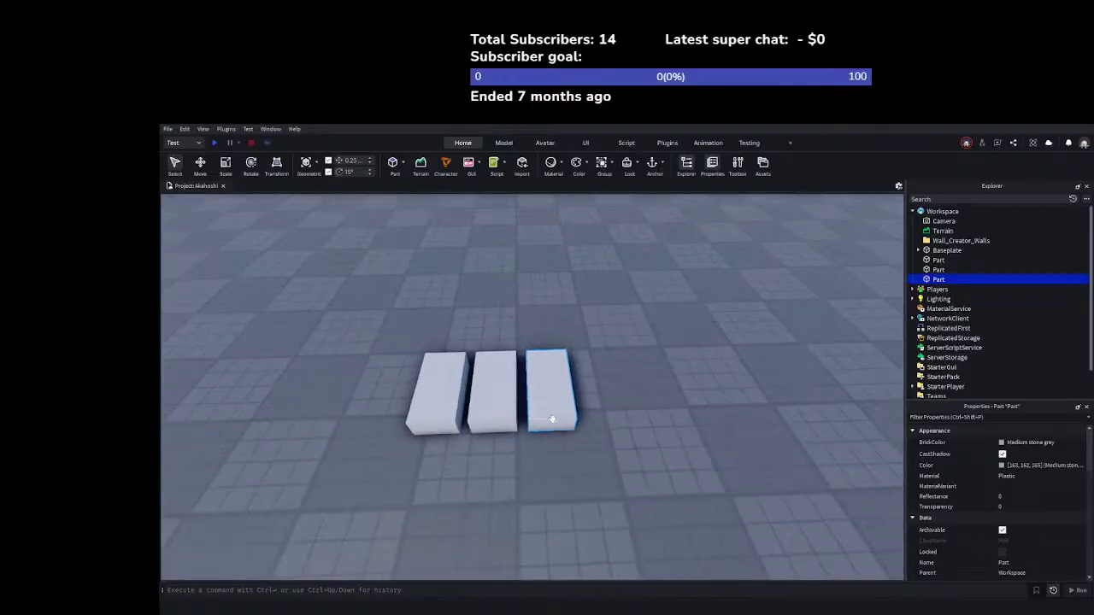
Insert a fourth block part and place it at the open end of the row
{"action": "left_click", "coordinate": [650, 419]}
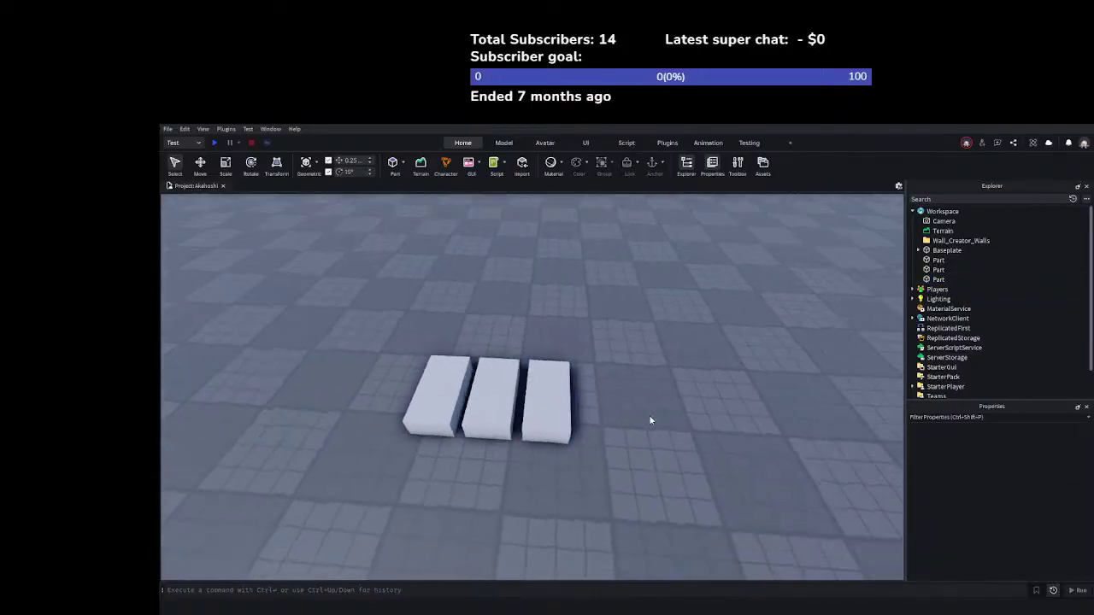
{"action": "right_click_drag", "start_coordinate": [649, 419], "coordinate": [649, 420]}
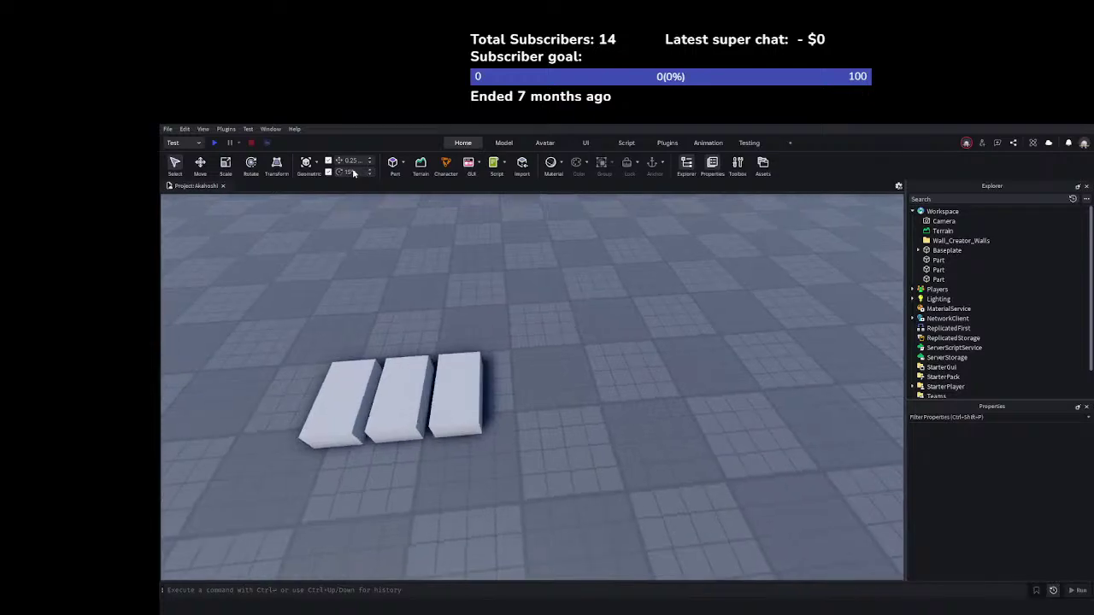
{"action": "left_click", "coordinate": [393, 164]}
{"action": "left_click_drag", "start_coordinate": [529, 402], "coordinate": [504, 416]}
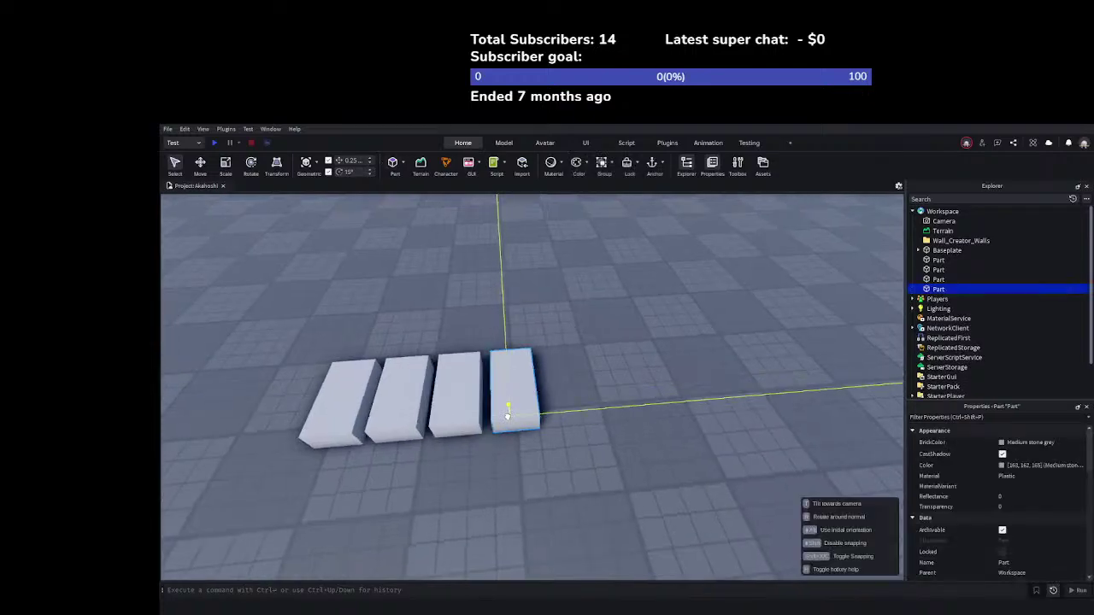
{"action": "left_click", "coordinate": [601, 375]}
{"action": "right_click_drag", "start_coordinate": [601, 375], "coordinate": [867, 226]}
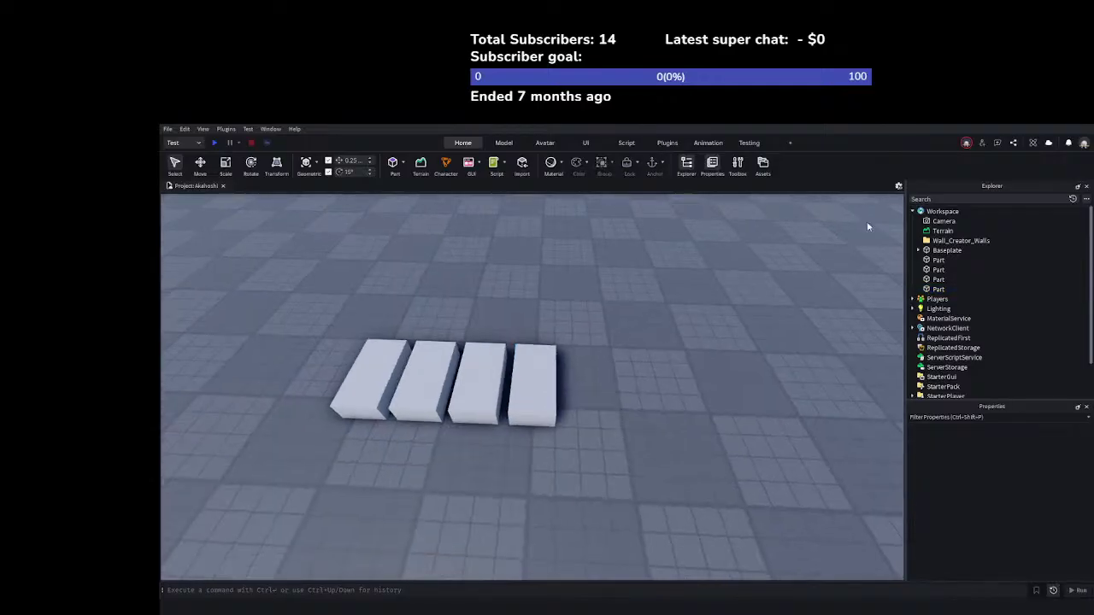
Create a folder named "Food List" in Workspace
{"action": "left_click", "coordinate": [955, 215]}
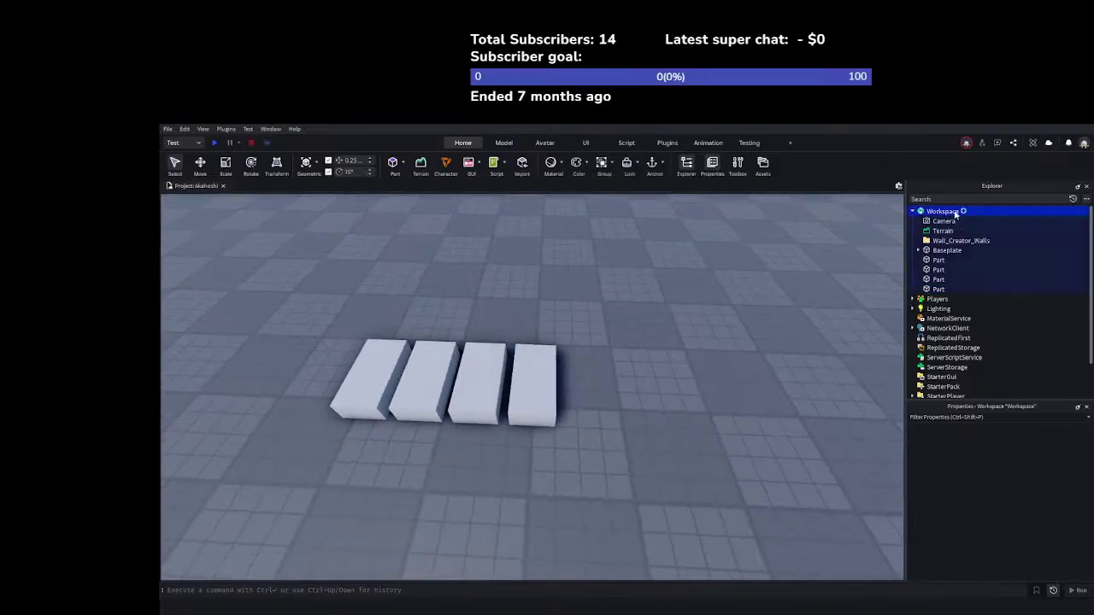
{"action": "left_click", "coordinate": [962, 213]}
{"action": "left_click", "coordinate": [414, 304]}
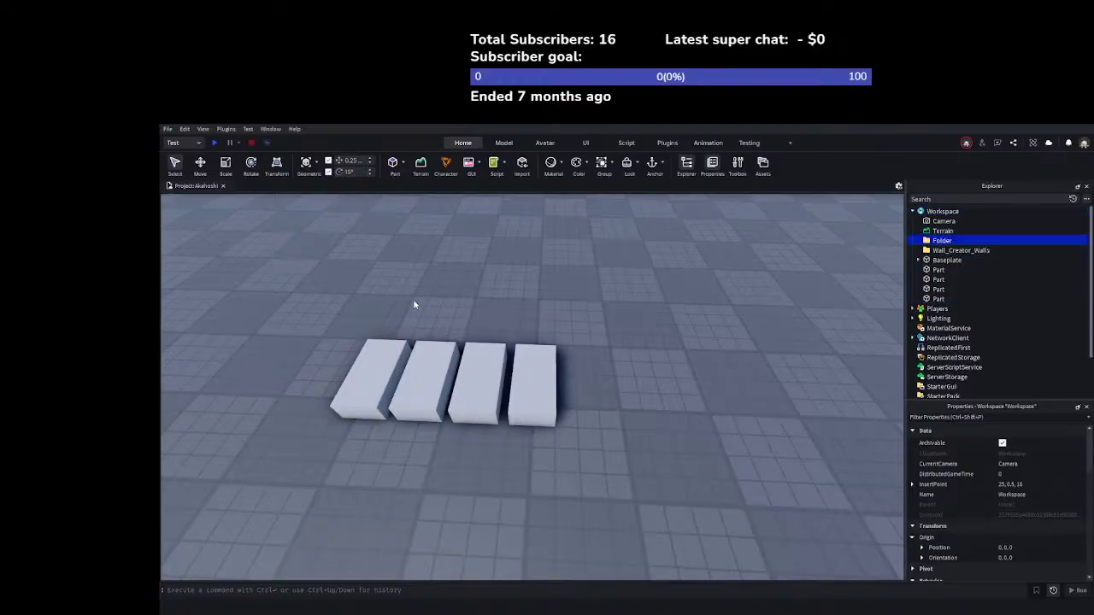
{"action": "double_click", "coordinate": [938, 244]}
{"action": "key", "text": "BackSpace"}
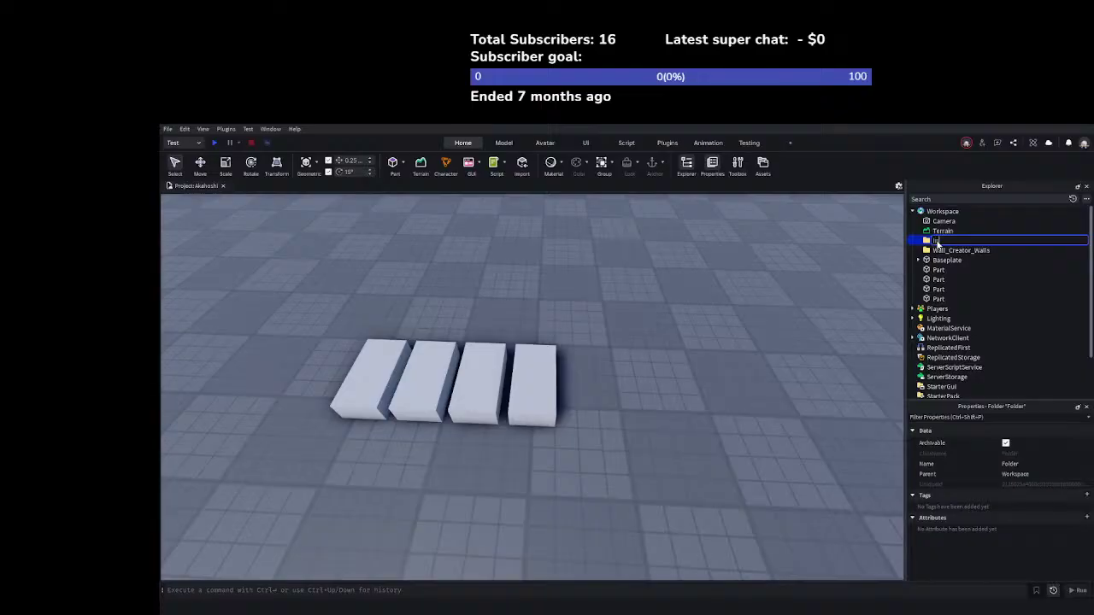
{"action": "type", "text": "Food List"}
{"action": "key", "text": "Return"}
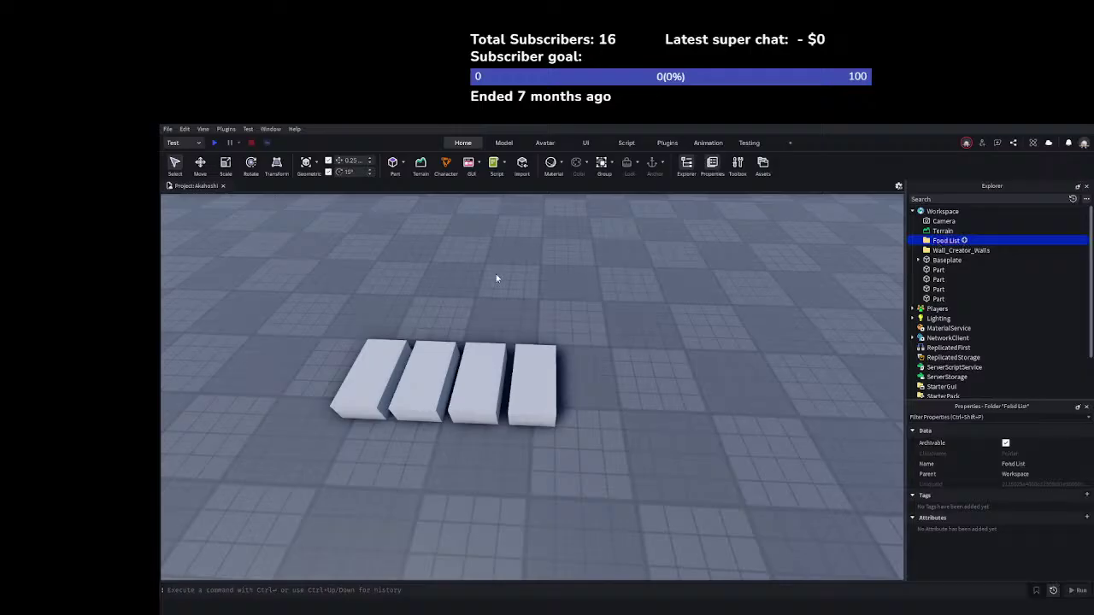
Create a subfolder named "Burger" inside the Food List folder
{"action": "key", "text": "ctrl+shift+n"}
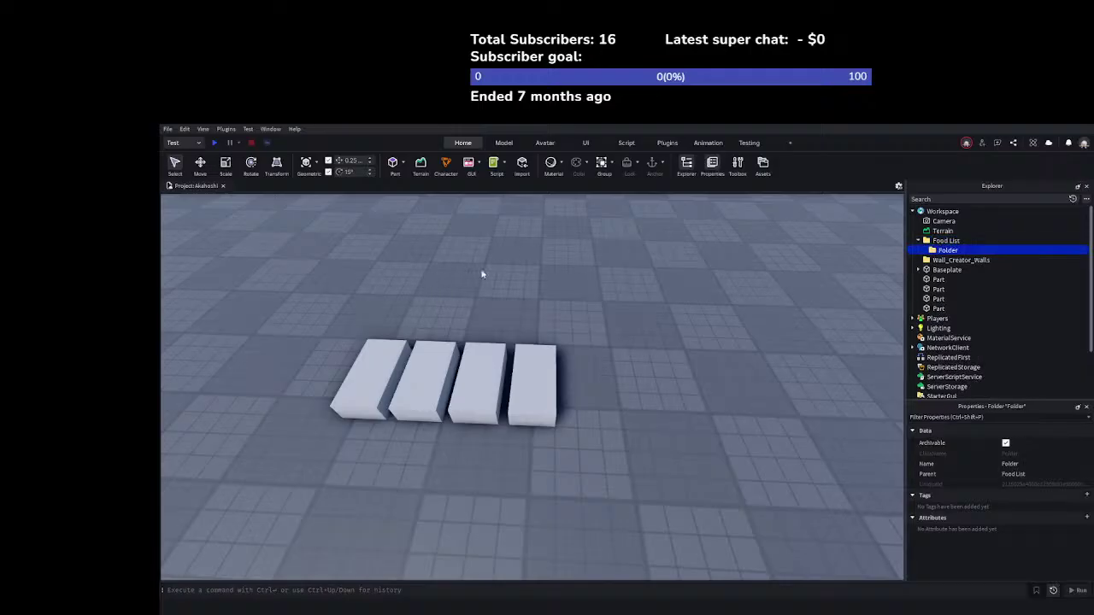
{"action": "double_click", "coordinate": [947, 250]}
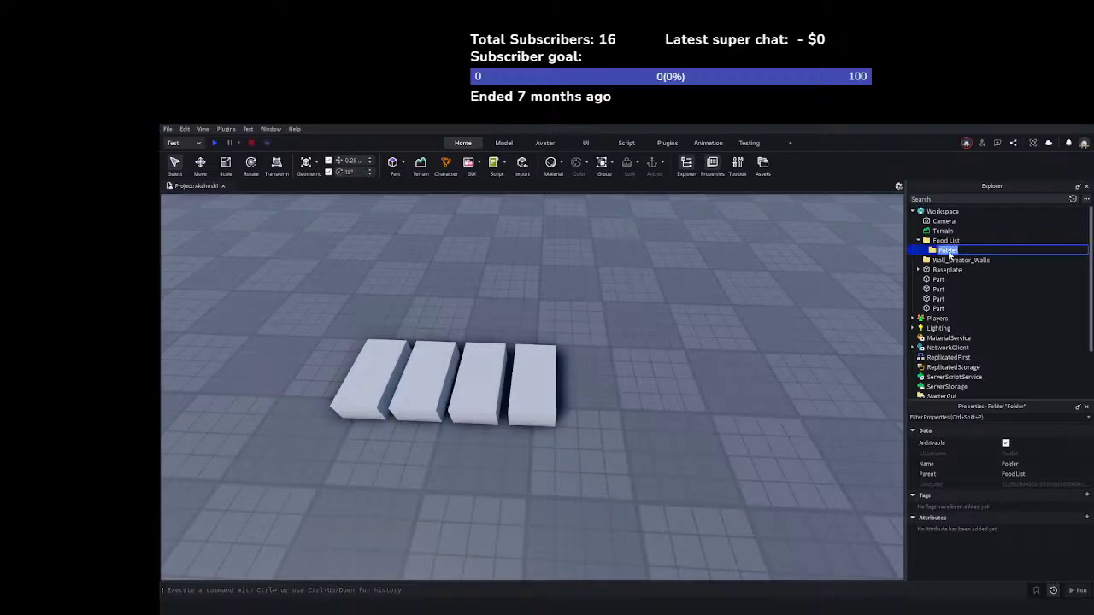
{"action": "type", "text": "Burger"}
{"action": "key", "text": "Return"}
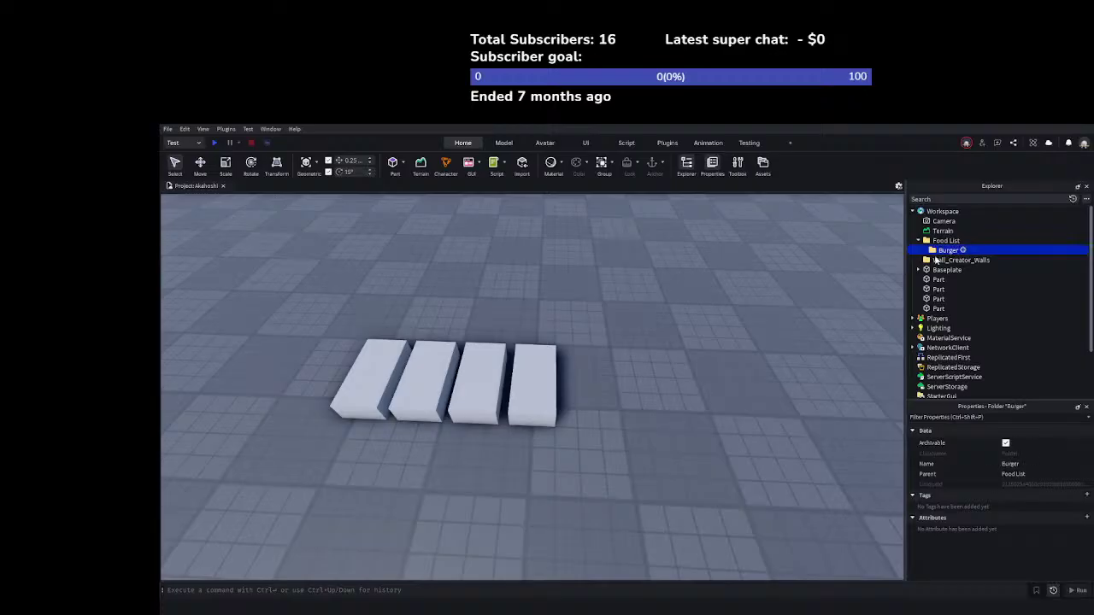
Move all four parts from Workspace into the Burger folder
{"action": "right_click_drag", "start_coordinate": [826, 352], "coordinate": [823, 351]}
{"action": "right_click_drag", "start_coordinate": [825, 351], "coordinate": [834, 500]}
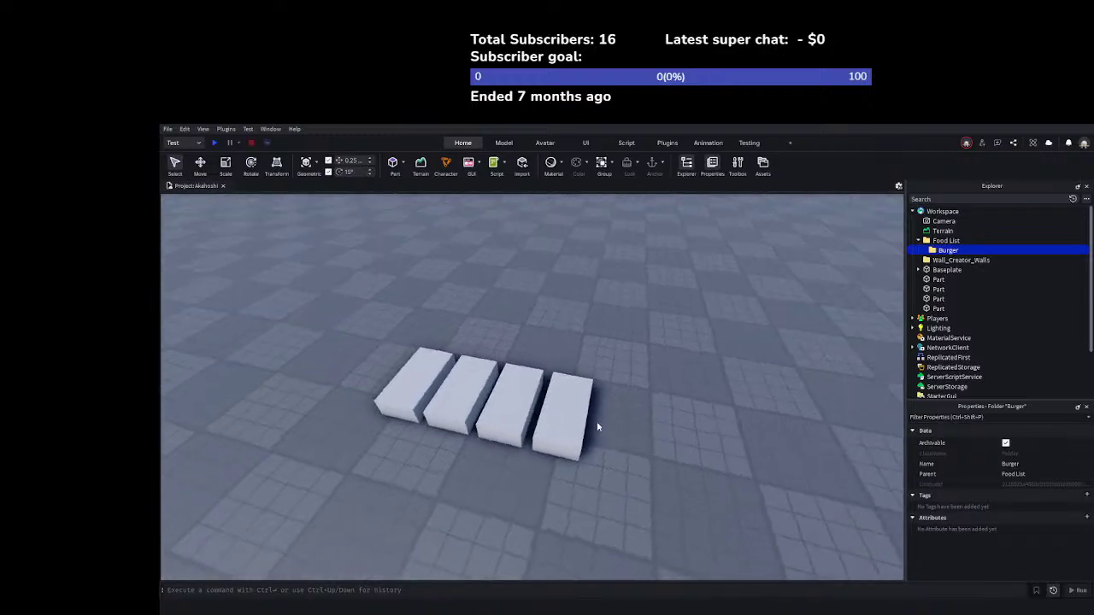
{"action": "right_click_drag", "start_coordinate": [695, 433], "coordinate": [695, 433]}
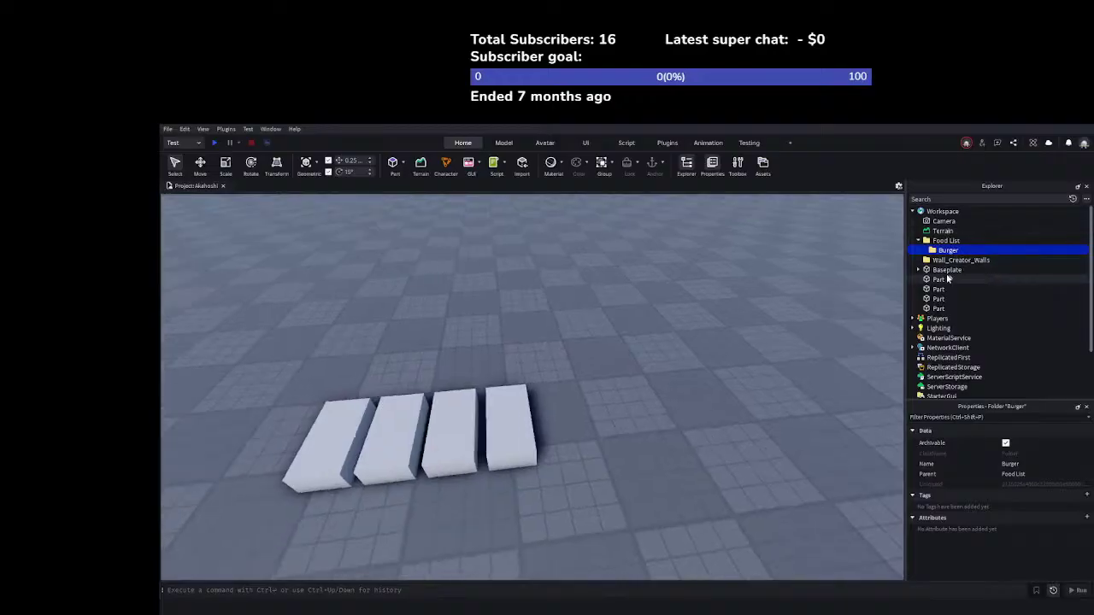
{"action": "left_click", "coordinate": [929, 280]}
{"action": "left_click", "coordinate": [927, 309], "text": "shift"}
{"action": "left_click_drag", "start_coordinate": [930, 287], "coordinate": [936, 255]}
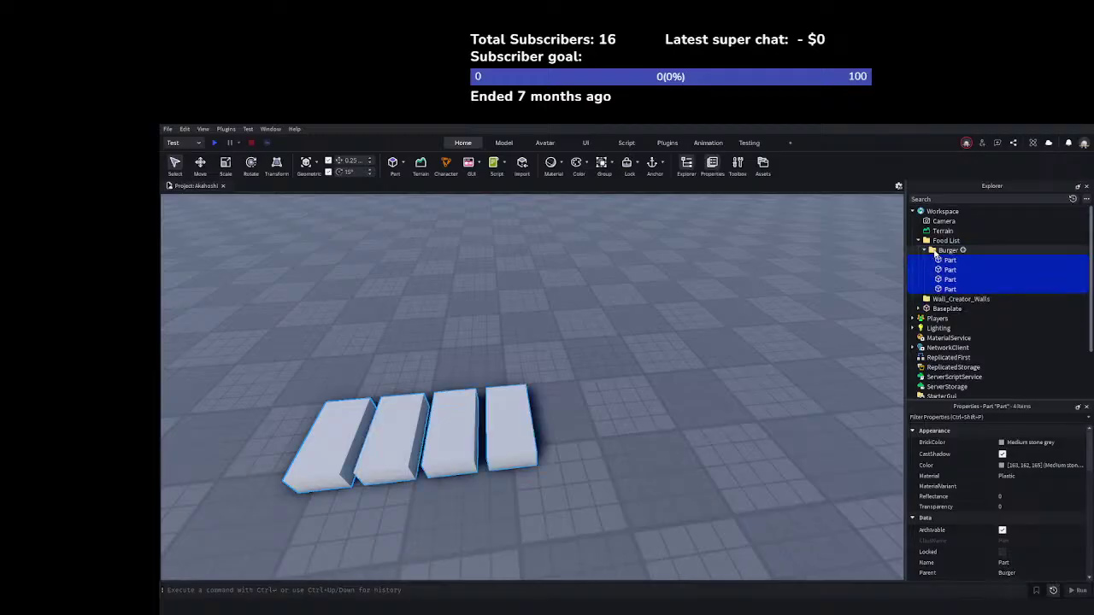
{"action": "left_click", "coordinate": [783, 293]}
{"action": "right_click_drag", "start_coordinate": [783, 293], "coordinate": [857, 285]}
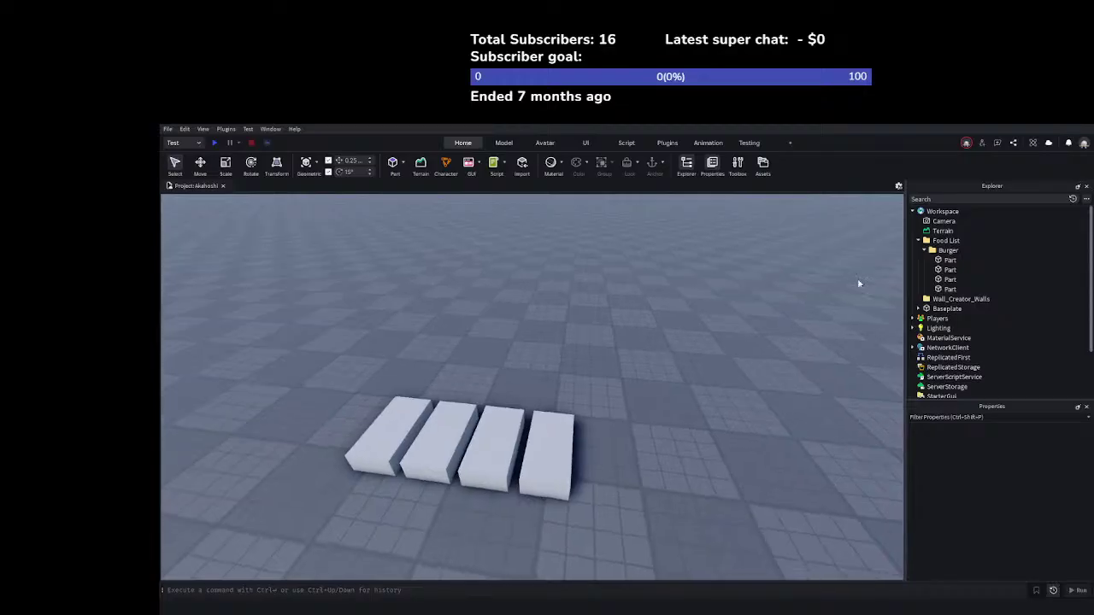
Give the first part in the Burger folder an ID attribute with the value Bun_Top
{"action": "left_click", "coordinate": [937, 263]}
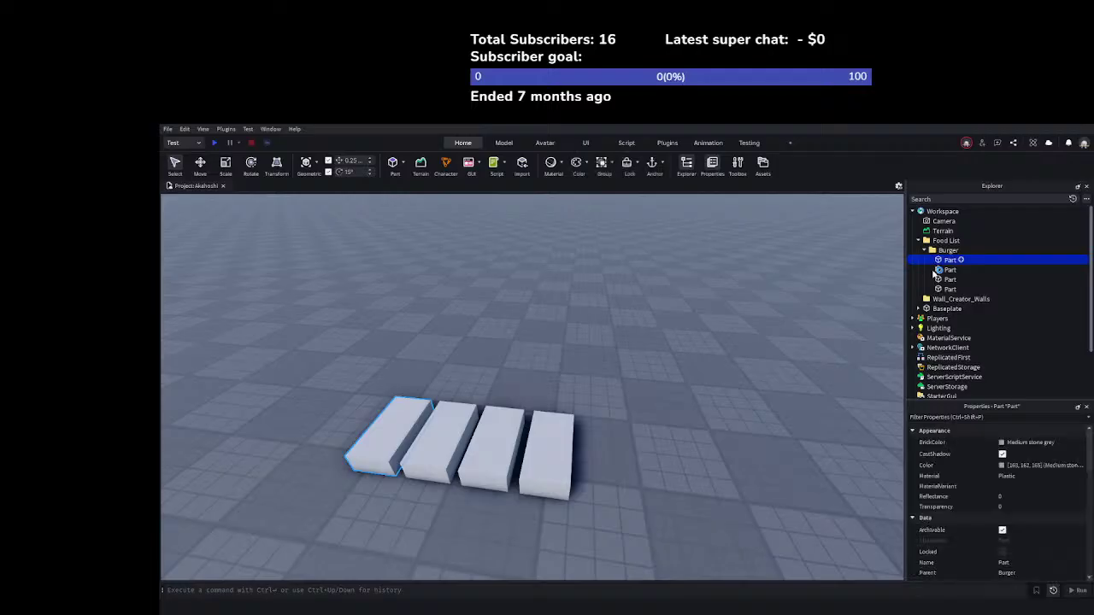
{"action": "scroll", "coordinate": [952, 478], "scroll_direction": "down", "scroll_amount": 10}
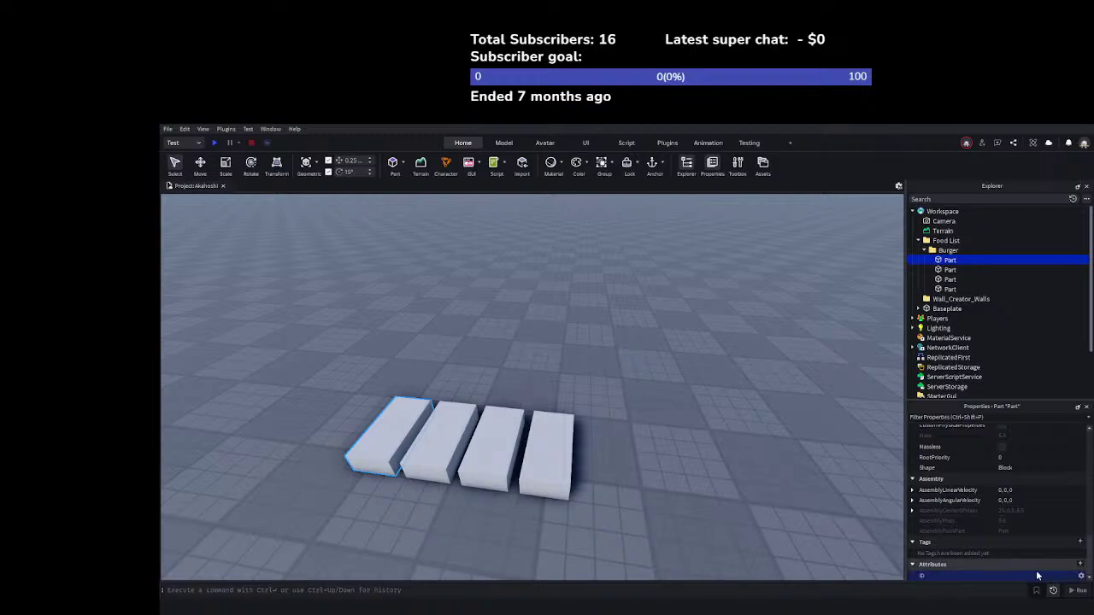
{"action": "left_click", "coordinate": [1031, 574]}
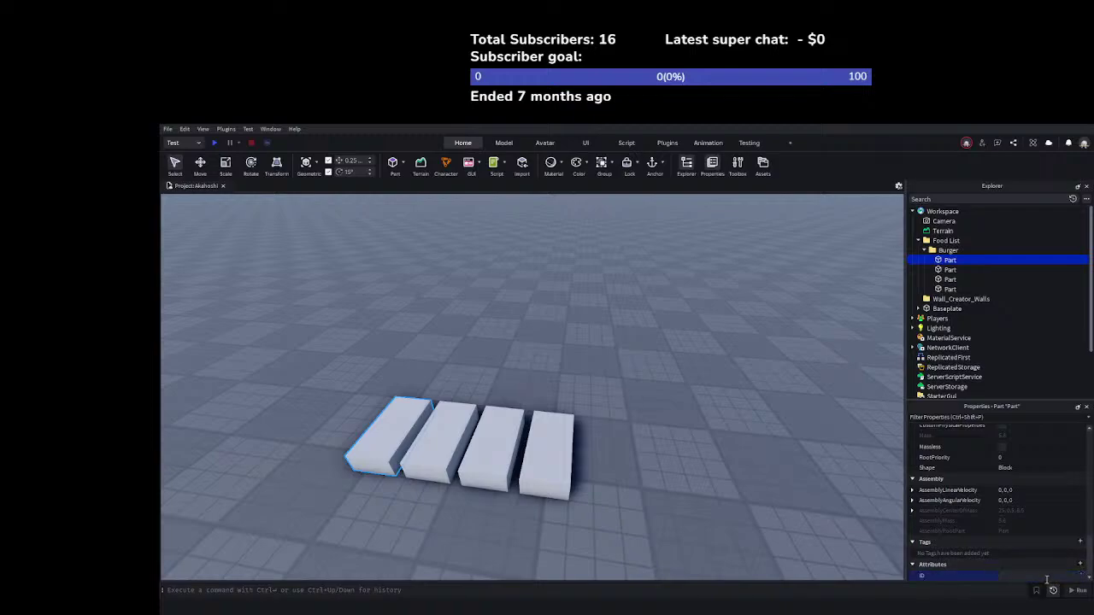
{"action": "type", "text": "Bun_Top"}
{"action": "key", "text": "Return"}
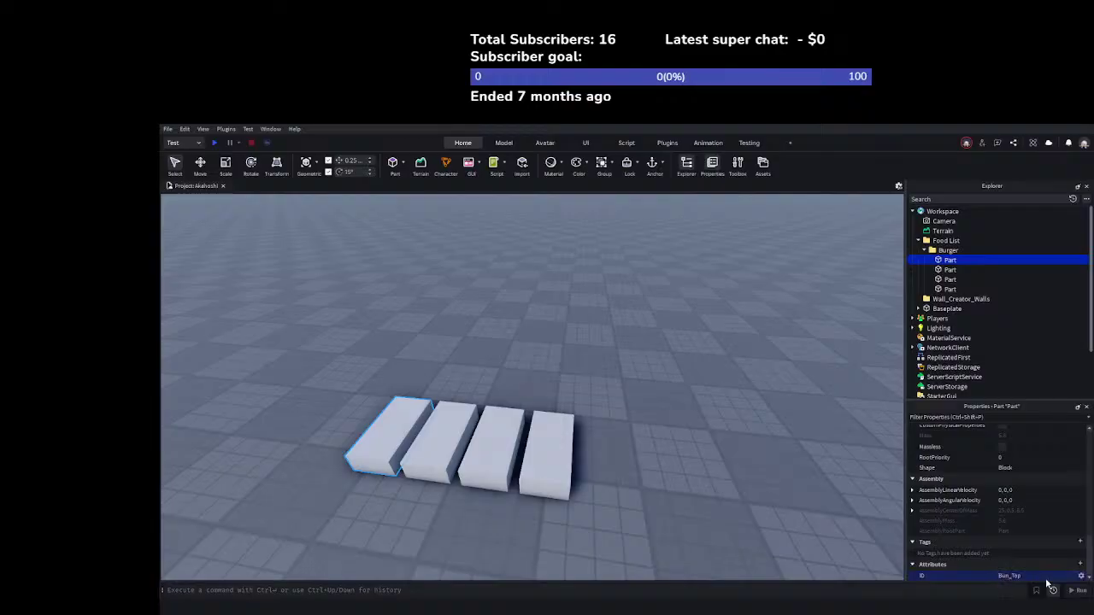
Rename the first part in the Burger folder to "Top Bun"
{"action": "left_click", "coordinate": [949, 261]}
{"action": "type", "text": "Top Bun"}
{"action": "key", "text": "Return"}
Set the ID attribute of the second part in the Burger folder to Bun_Bottom
{"action": "left_click", "coordinate": [949, 270]}
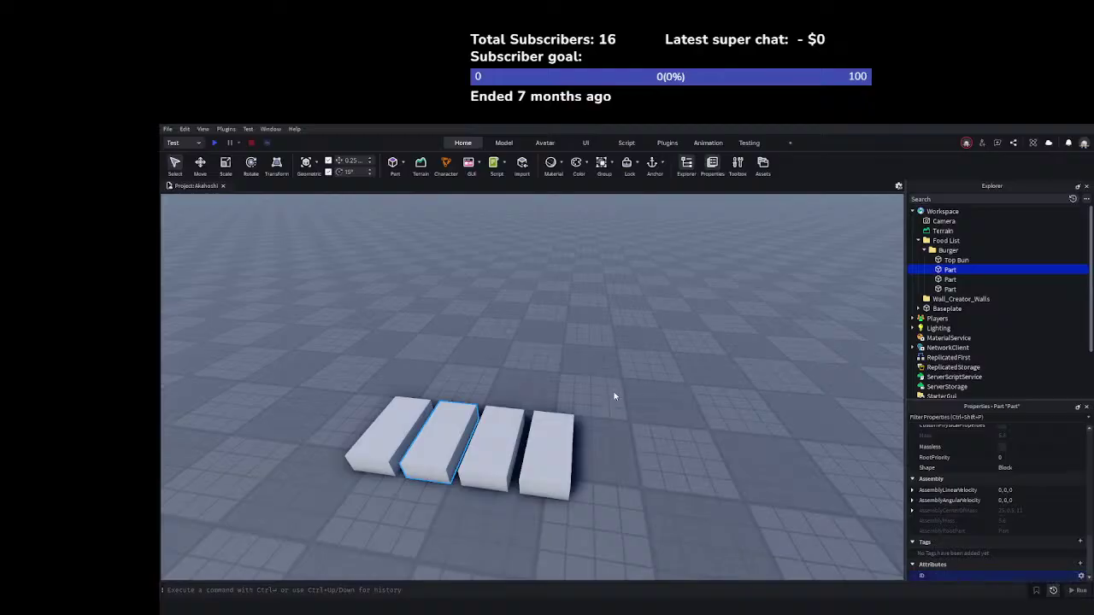
{"action": "left_click", "coordinate": [1007, 576]}
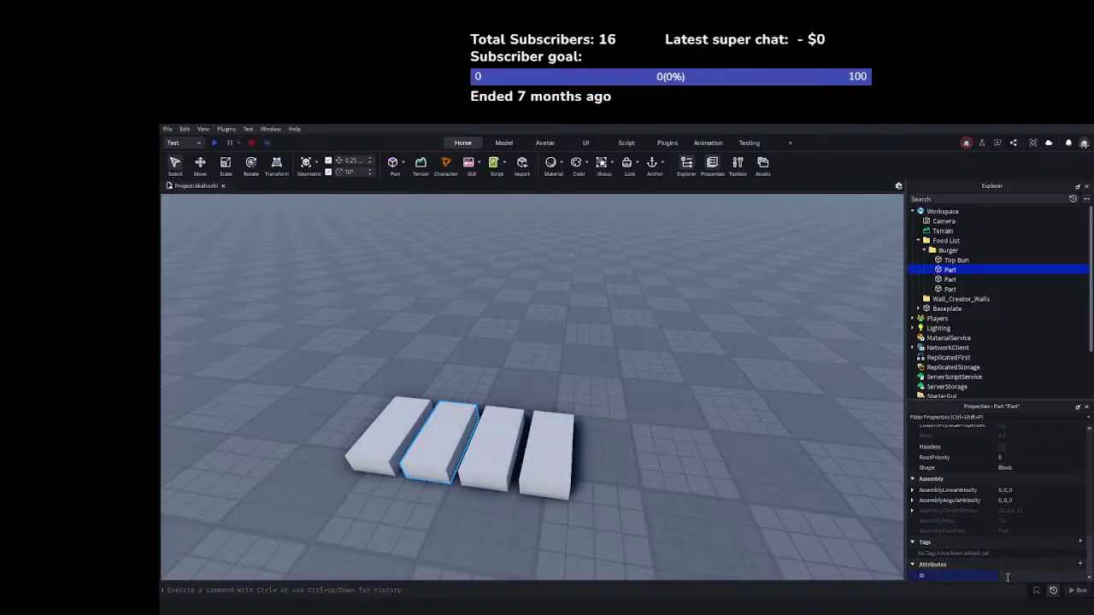
{"action": "type", "text": "Burg"}
{"action": "type", "text": "ottom"}
{"action": "key", "text": "Return"}
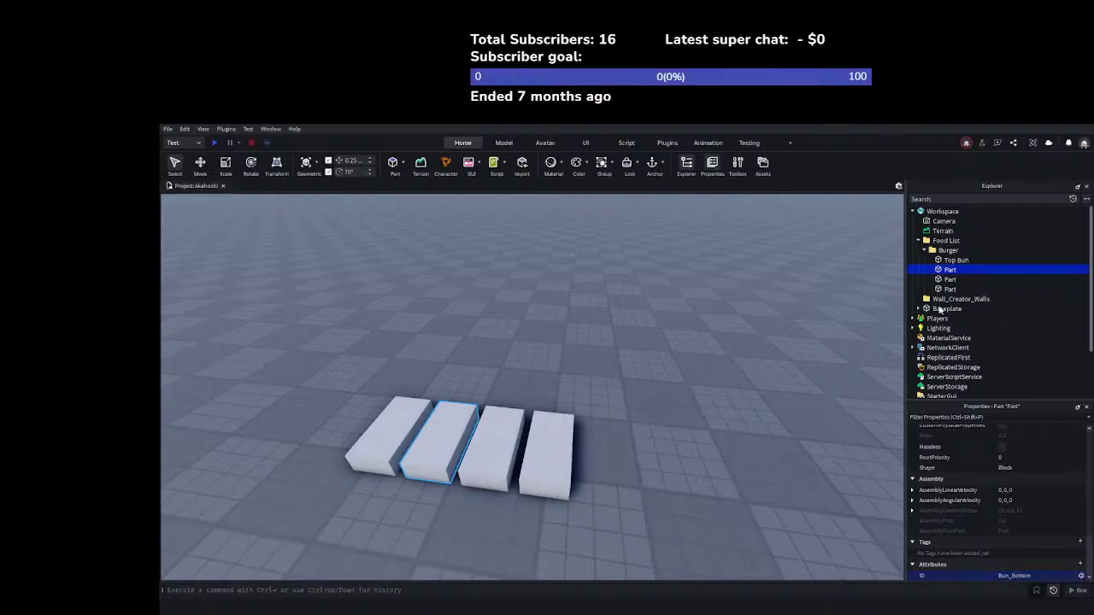
Give the third part in the Burger folder an ID attribute with the value Patty
{"action": "left_click", "coordinate": [940, 280]}
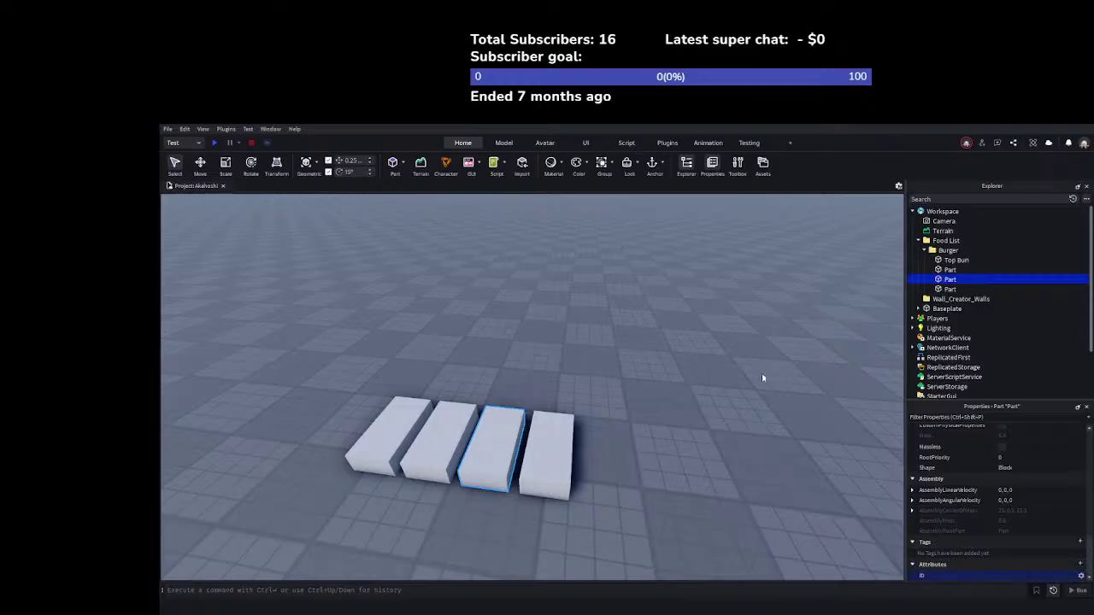
{"action": "type", "text": "Patty"}
{"action": "key", "text": "Return"}
Give the fourth part in the Burger folder an ID attribute with the value Cheese_Slice_A
{"action": "left_click", "coordinate": [949, 288]}
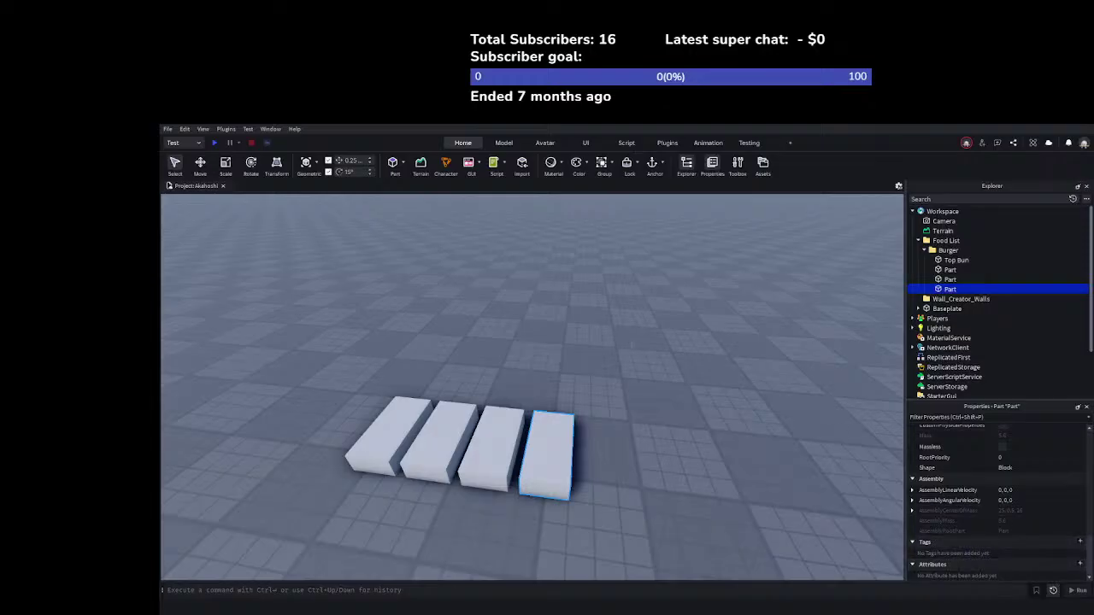
{"action": "left_click", "coordinate": [1014, 577]}
{"action": "type", "text": "Cheese"}
{"action": "key", "text": "Return"}
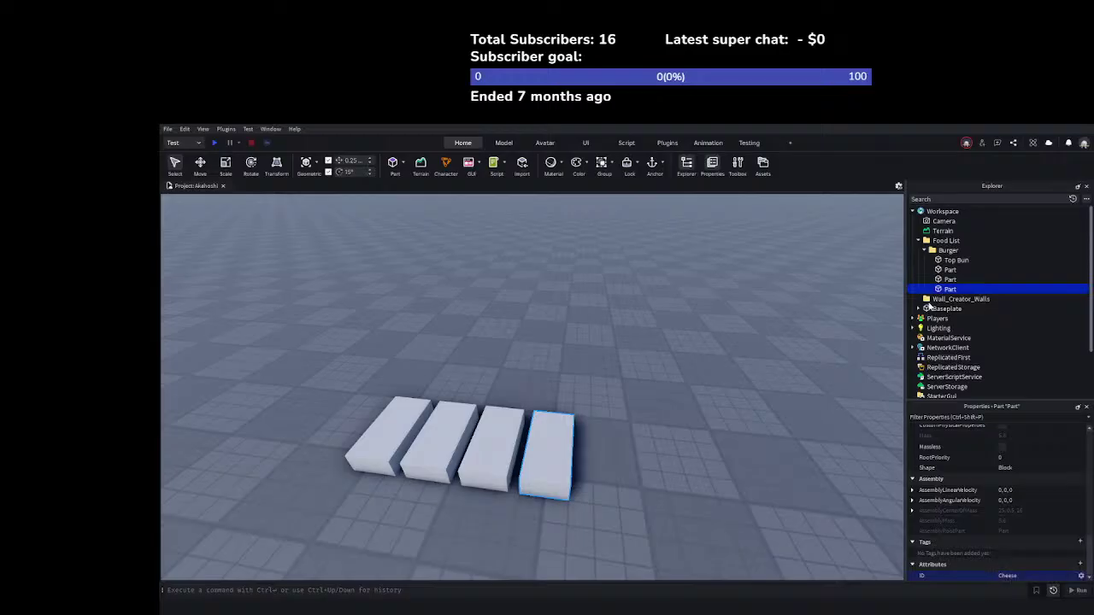
{"action": "left_click", "coordinate": [1029, 575]}
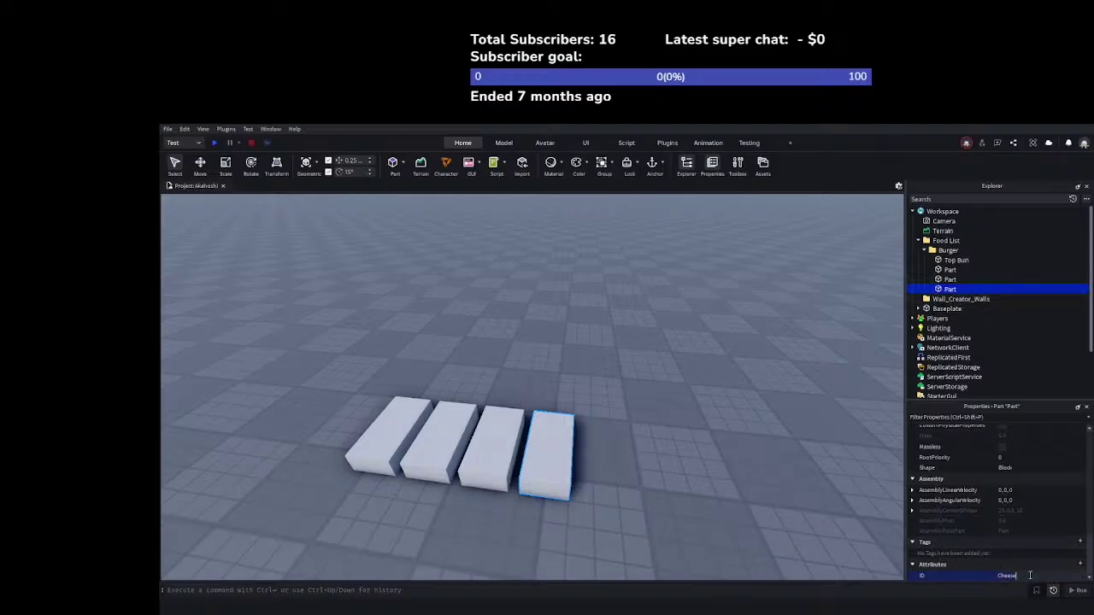
{"action": "type", "text": "_Slice"}
{"action": "type", "text": "_1"}
{"action": "key", "text": "Return"}
Rename the fourth part in the Burger folder to "American Cheese"
{"action": "left_click", "coordinate": [950, 290]}
{"action": "type", "text": "American"}
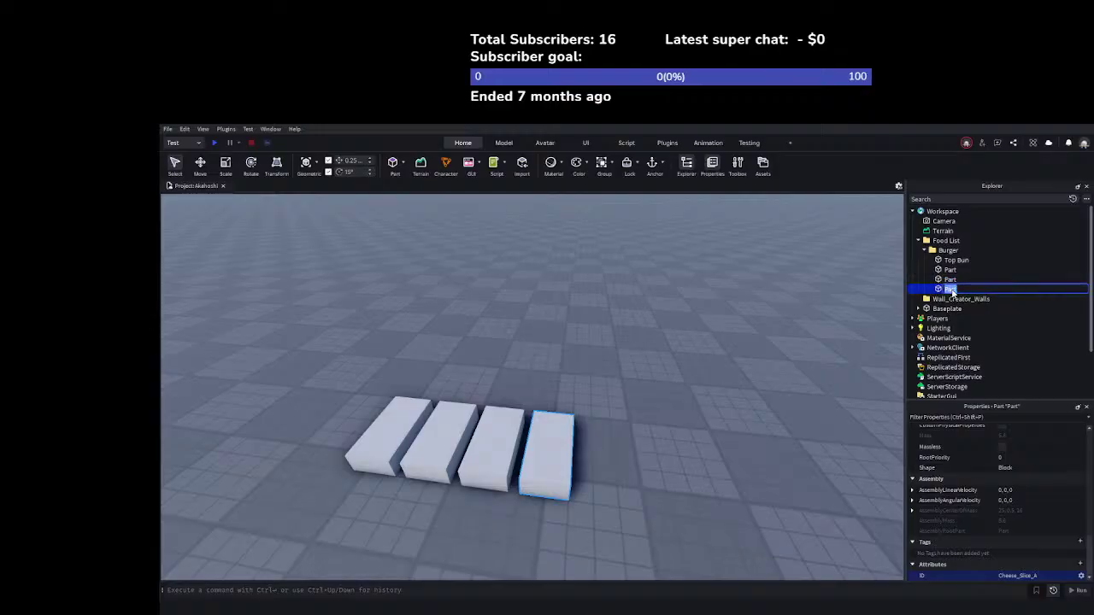
{"action": "type", "text": " Cheese"}
{"action": "key", "text": "Return"}
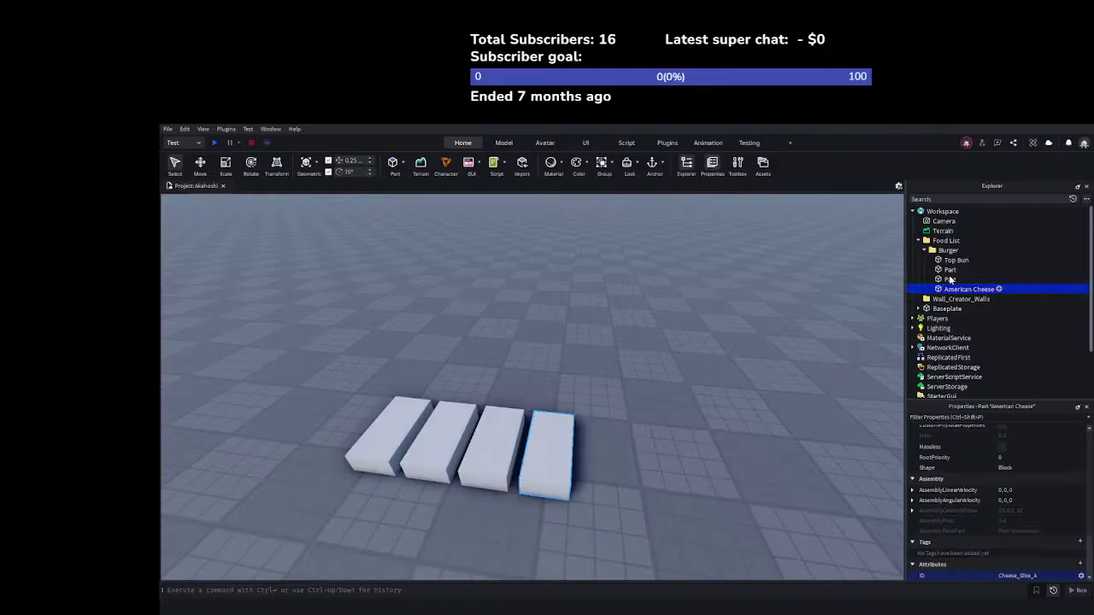
Rename the third part in the Burger folder to "Patty"
{"action": "left_click", "coordinate": [950, 279]}
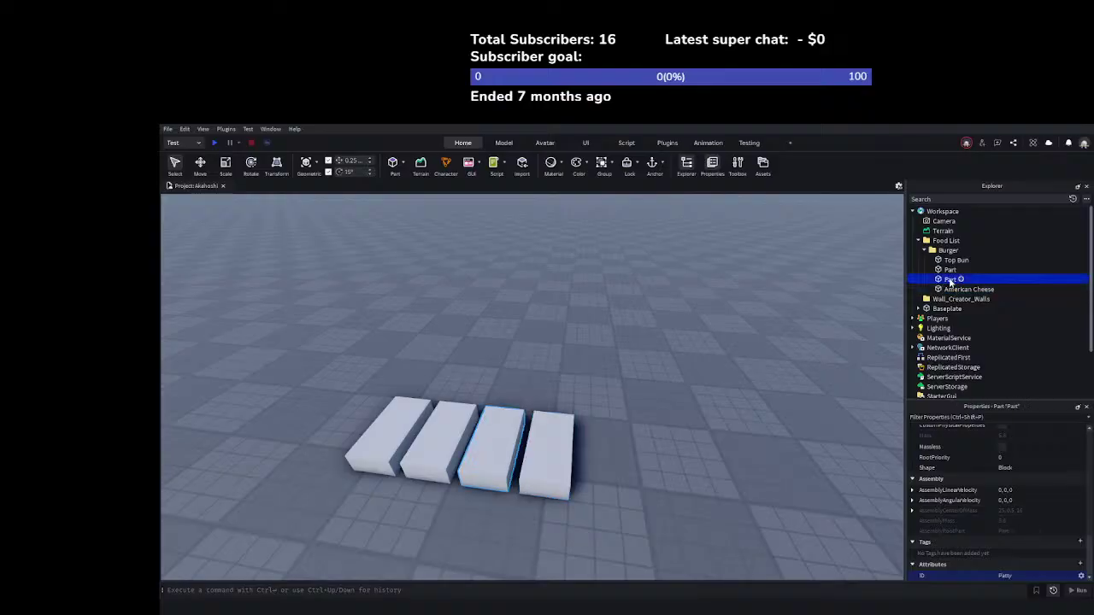
{"action": "left_click", "coordinate": [951, 282]}
{"action": "type", "text": "Patty"}
{"action": "key", "text": "Return"}
Rename the second part in the Burger folder to "Bottom Bun"
{"action": "left_click", "coordinate": [950, 270]}
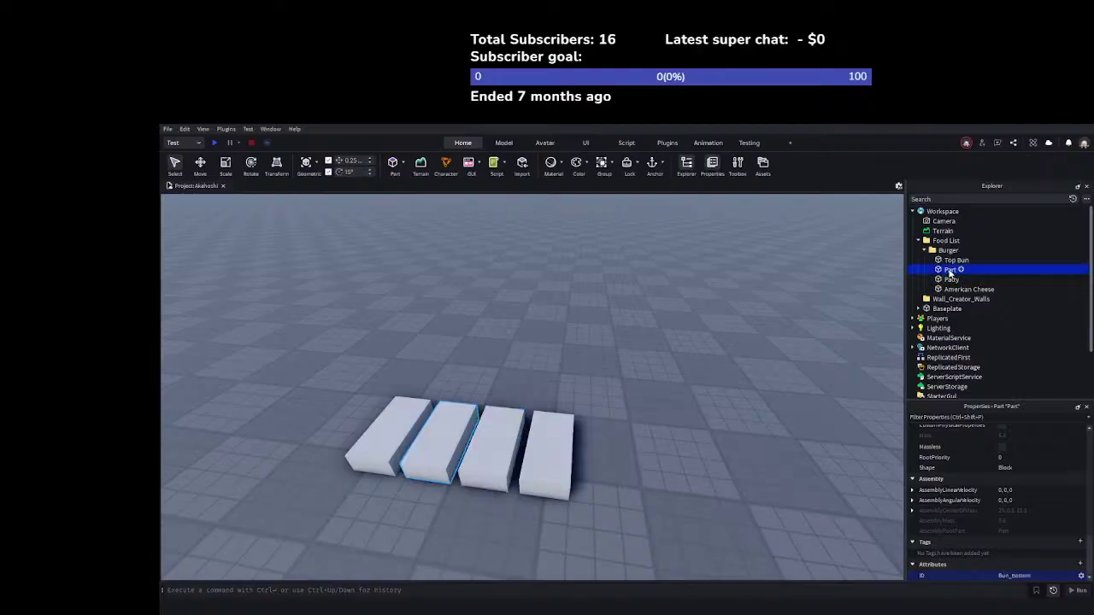
{"action": "left_click", "coordinate": [950, 270]}
{"action": "key", "text": "BackSpace"}
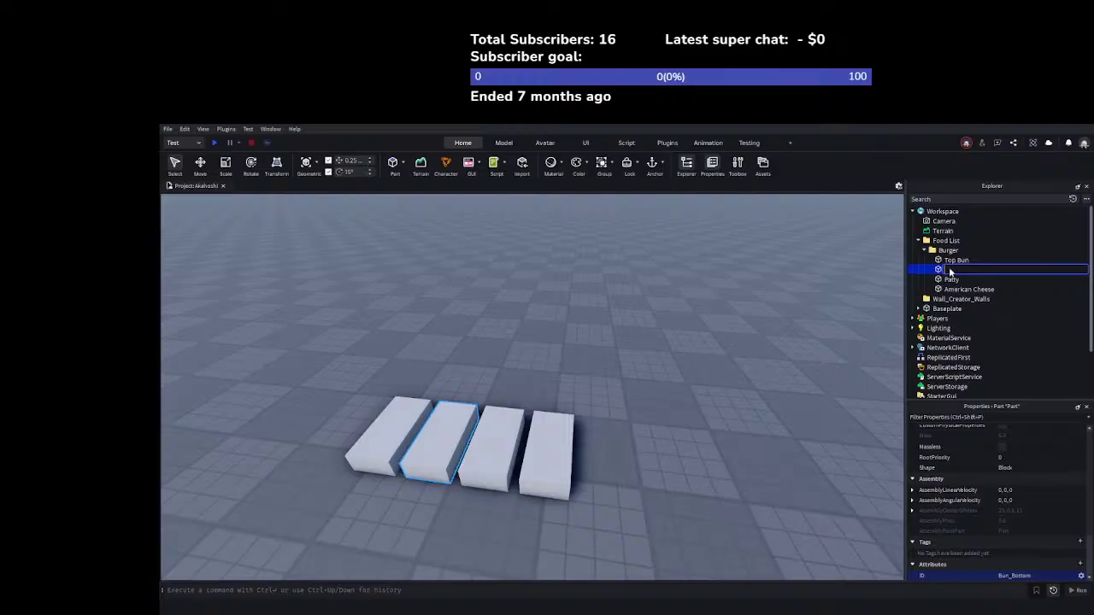
{"action": "type", "text": "Bottom Bun"}
{"action": "key", "text": "Return"}
{"action": "left_click", "coordinate": [749, 300]}
{"action": "key", "text": "d"}
{"action": "right_click_drag", "start_coordinate": [748, 307], "coordinate": [745, 304]}
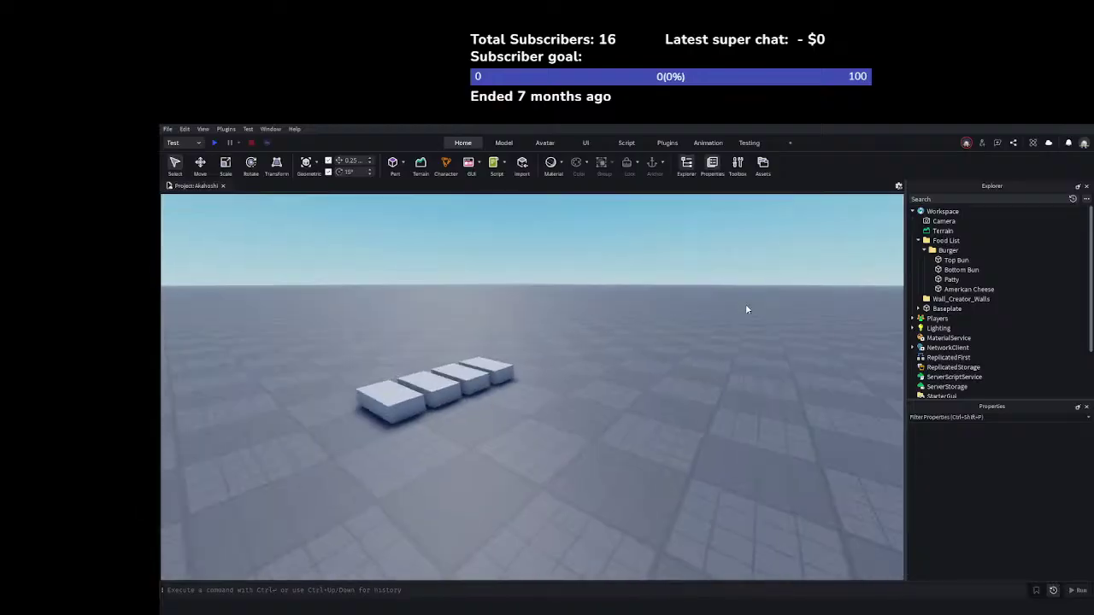
{"action": "key", "text": "w"}
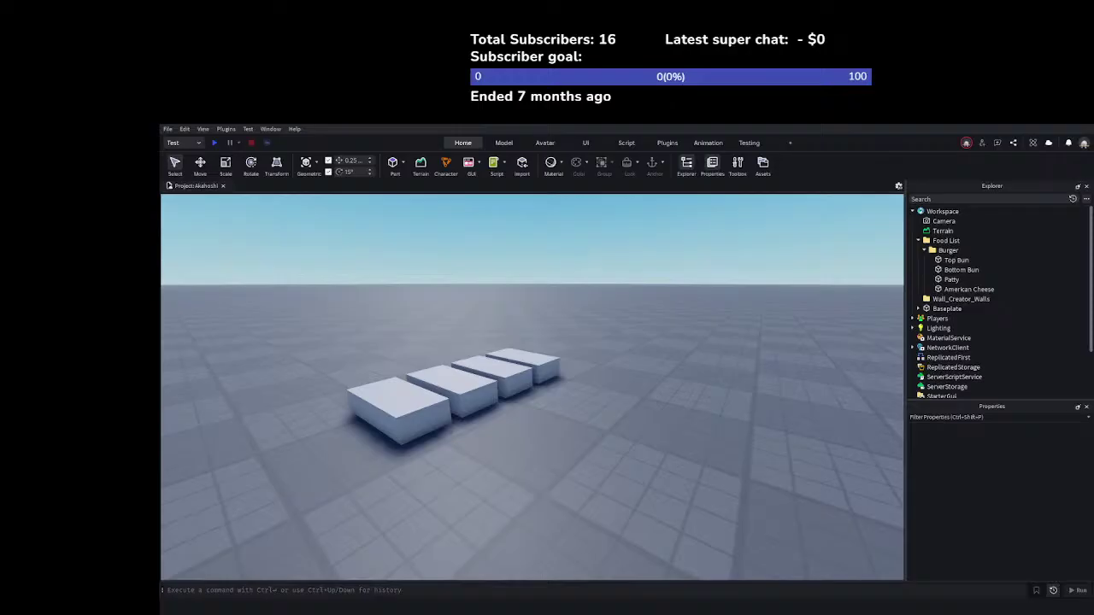
{"action": "right_click_drag", "start_coordinate": [765, 494], "coordinate": [744, 610]}
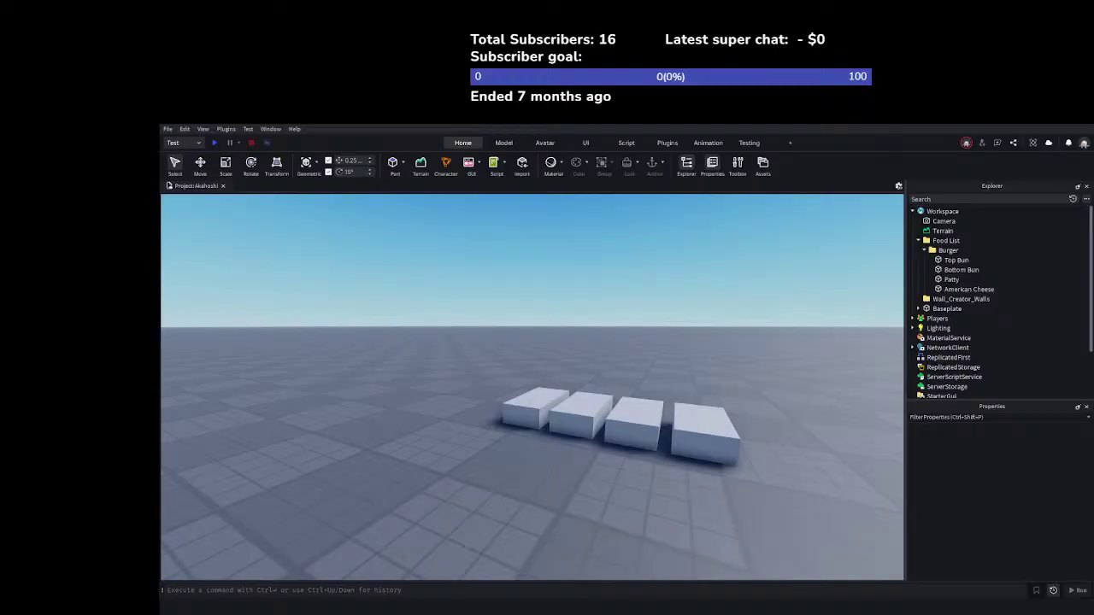
{"action": "right_click_drag", "start_coordinate": [624, 515], "coordinate": [624, 515]}
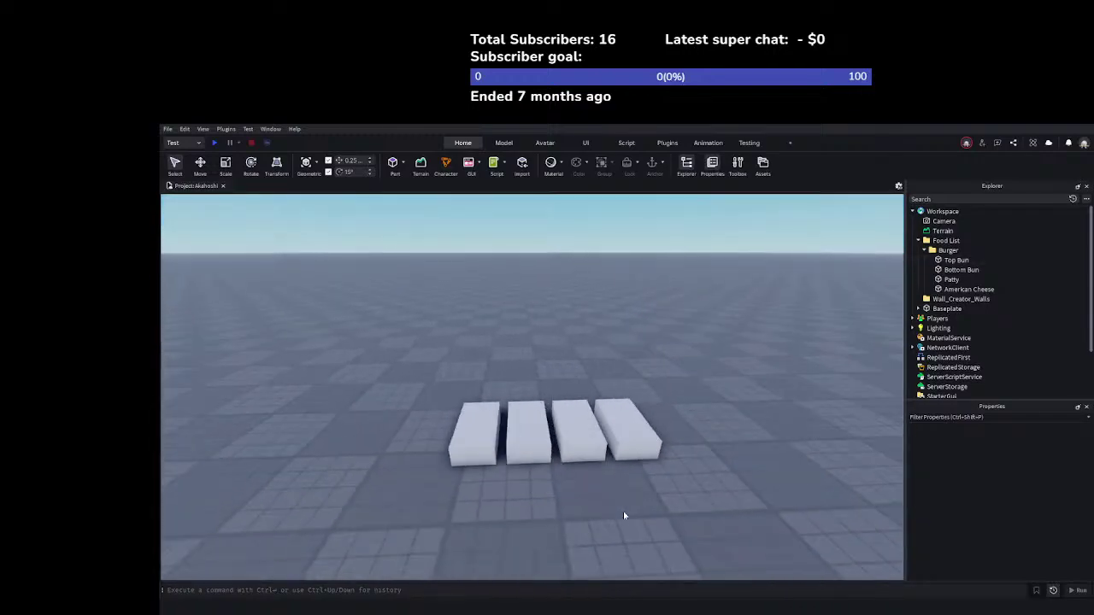
{"action": "key", "text": "d"}
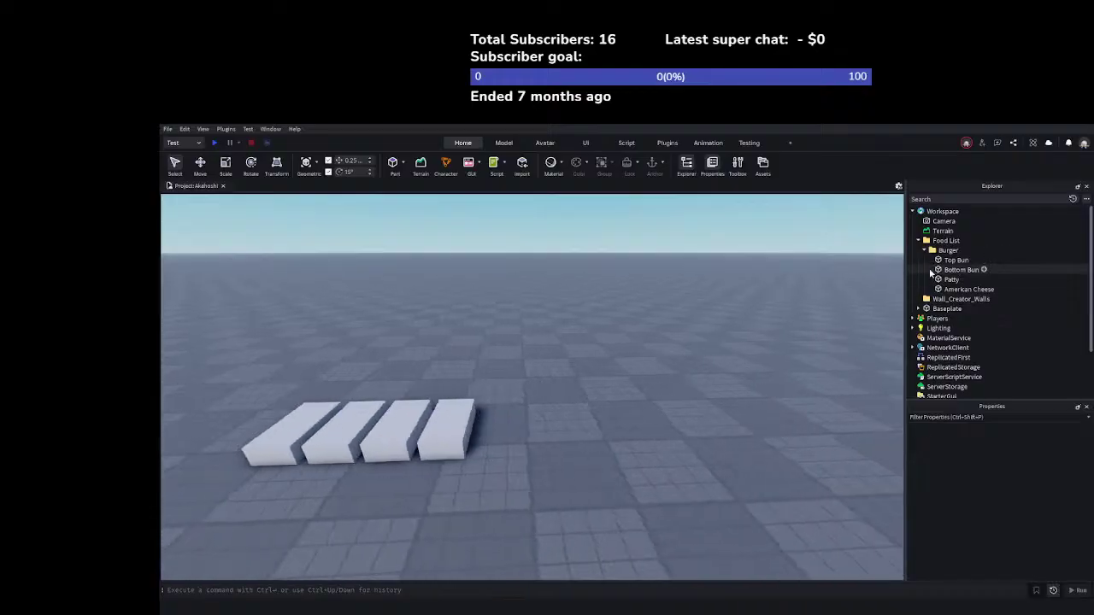
{"action": "right_click_drag", "start_coordinate": [830, 301], "coordinate": [831, 301]}
{"action": "key", "text": "a"}
{"action": "left_click", "coordinate": [930, 292]}
{"action": "left_click", "coordinate": [835, 313]}
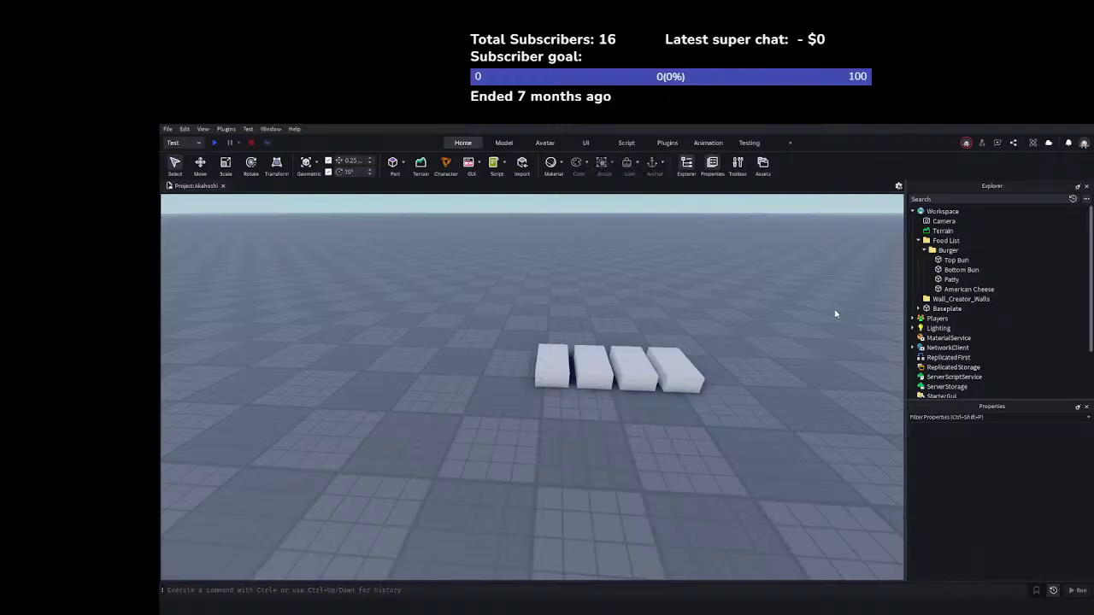
{"action": "key", "text": "d"}
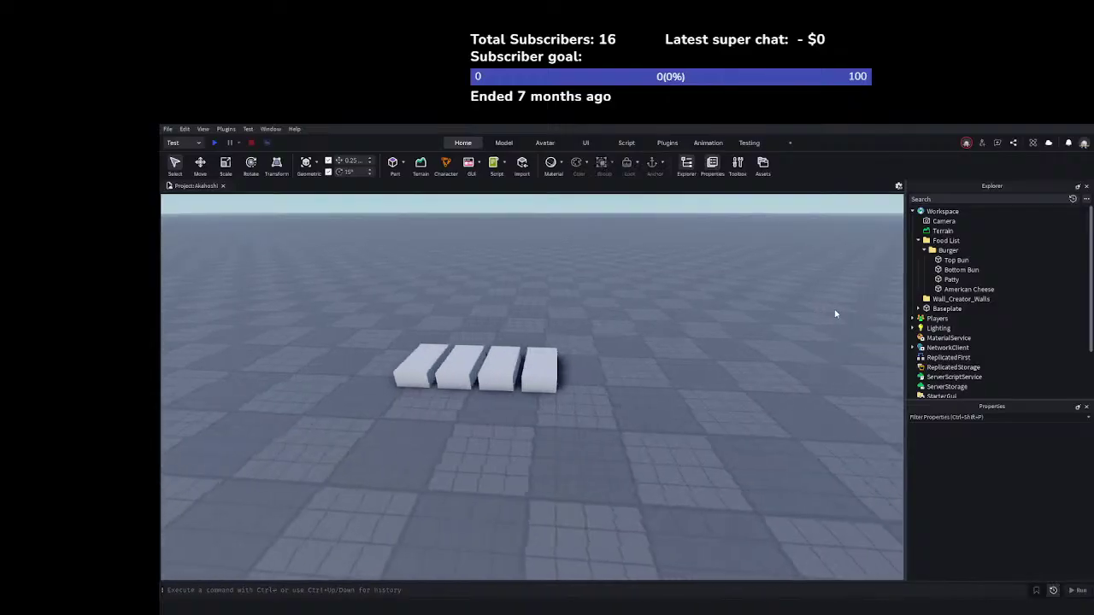
Add a new folder inside the Food List folder and name it "Universal"
{"action": "left_click", "coordinate": [962, 242]}
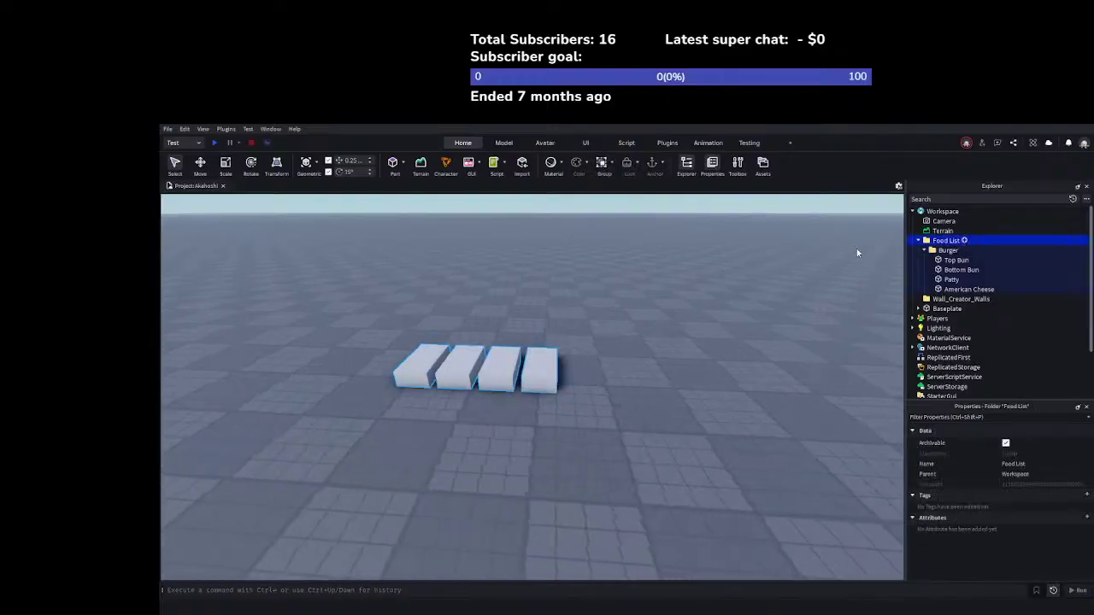
{"action": "left_click", "coordinate": [449, 273]}
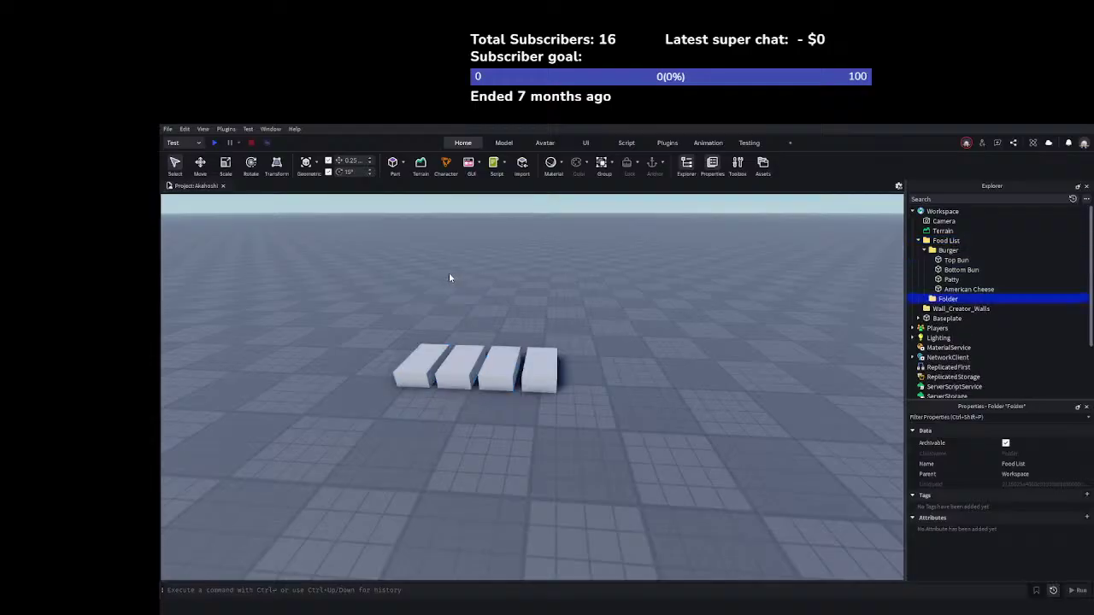
{"action": "double_click", "coordinate": [945, 299]}
{"action": "type", "text": "Oven"}
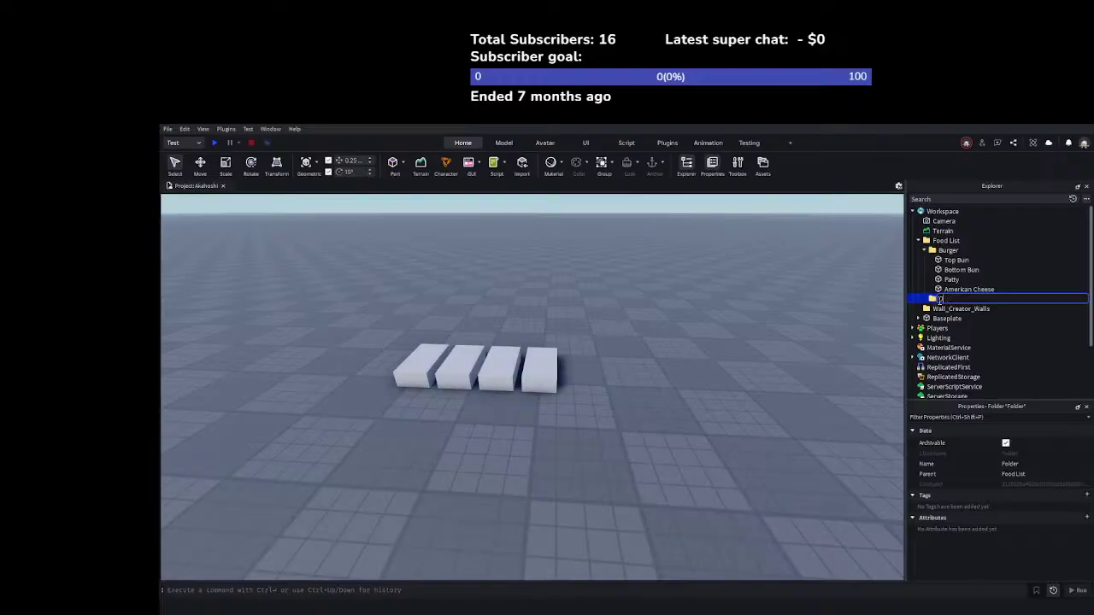
{"action": "type", "text": "sal"}
{"action": "key", "text": "Return"}
Duplicate the Burger folder's American Cheese part into the Universal folder and place the copy at the end of the row of parts
{"action": "left_click", "coordinate": [939, 290]}
{"action": "key", "text": "ctrl+d"}
{"action": "left_click_drag", "start_coordinate": [965, 260], "coordinate": [951, 308]}
{"action": "left_click", "coordinate": [821, 326]}
{"action": "right_click_drag", "start_coordinate": [820, 327], "coordinate": [888, 319]}
{"action": "left_click", "coordinate": [969, 308]}
{"action": "key", "text": "ctrl+d"}
{"action": "left_click_drag", "start_coordinate": [643, 378], "coordinate": [690, 421]}
{"action": "key", "text": "d"}
{"action": "left_click", "coordinate": [694, 458]}
{"action": "right_click_drag", "start_coordinate": [695, 458], "coordinate": [696, 453]}
{"action": "key", "text": "s"}
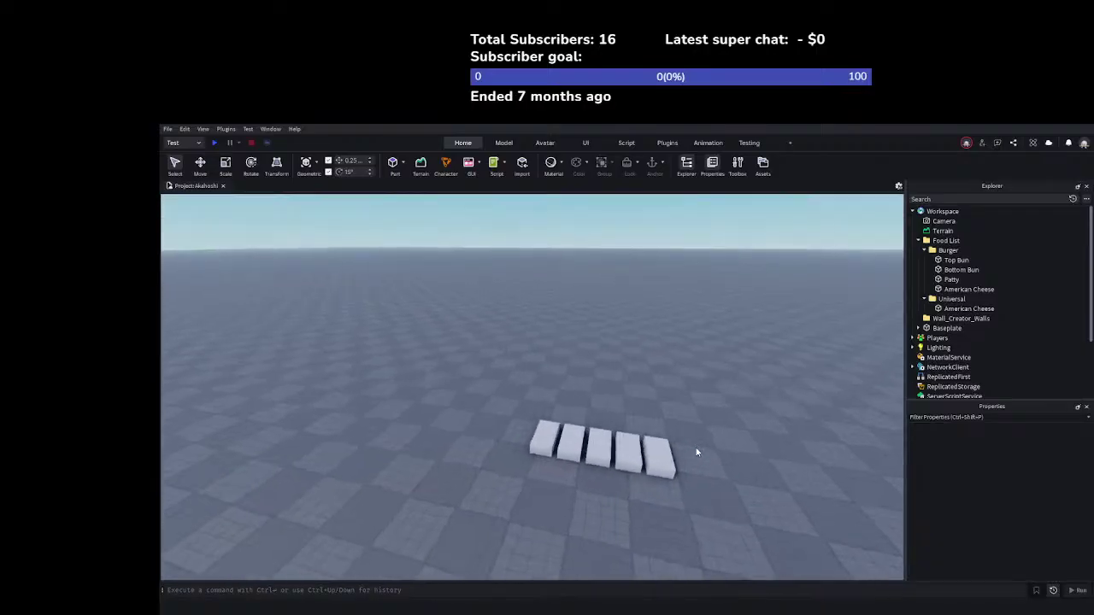
{"action": "key", "text": "w"}
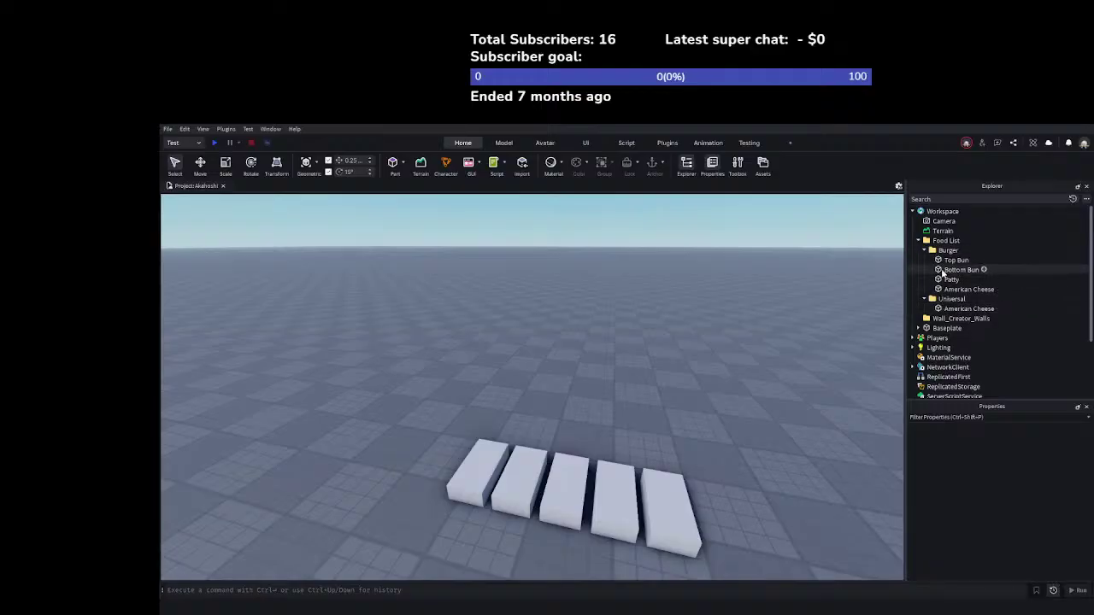
{"action": "right_click_drag", "start_coordinate": [809, 323], "coordinate": [809, 322]}
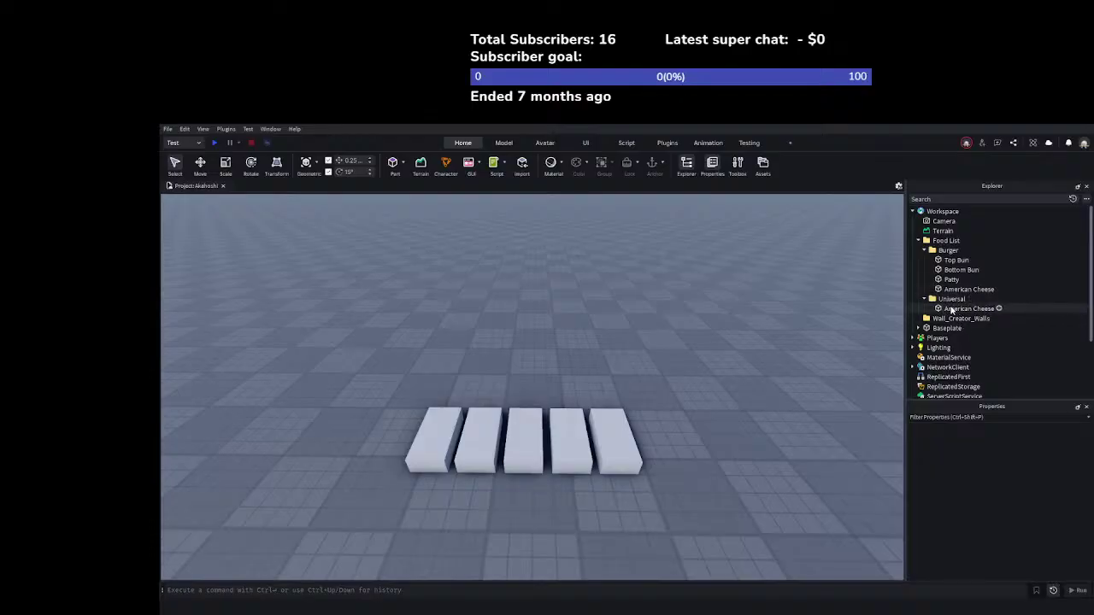
{"action": "right_click_drag", "start_coordinate": [778, 307], "coordinate": [777, 307]}
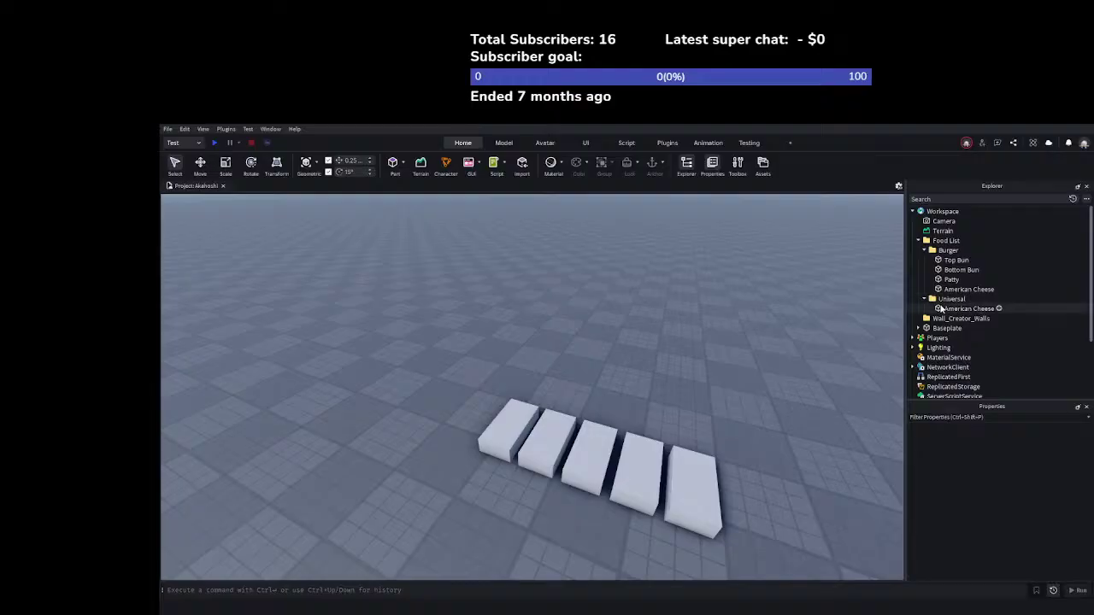
{"action": "left_click", "coordinate": [939, 253]}
{"action": "left_click", "coordinate": [771, 284]}
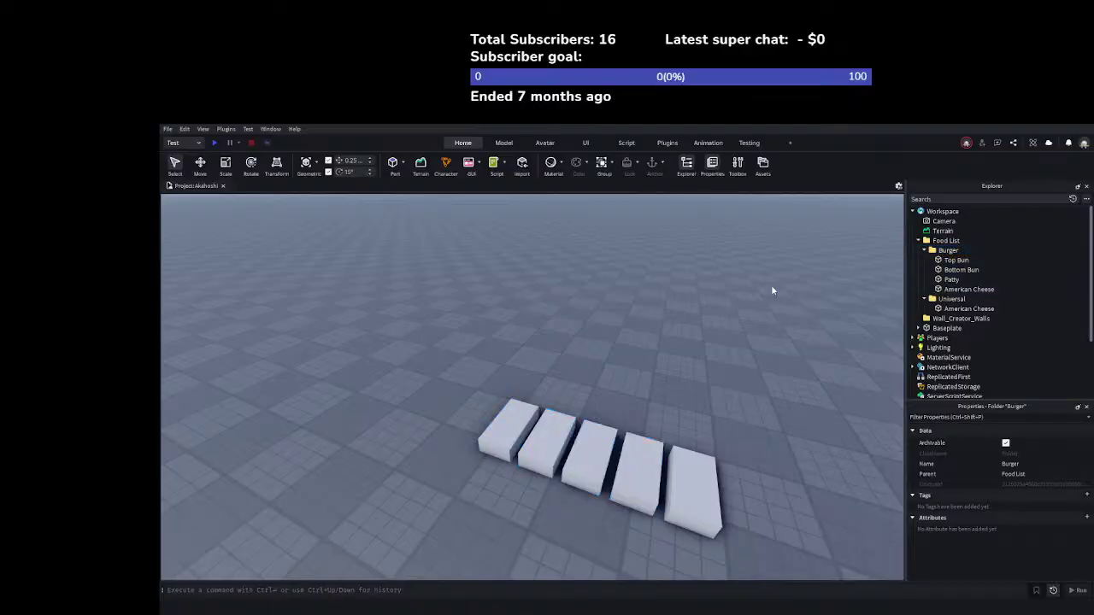
{"action": "right_click_drag", "start_coordinate": [771, 285], "coordinate": [771, 291]}
{"action": "left_click", "coordinate": [950, 299]}
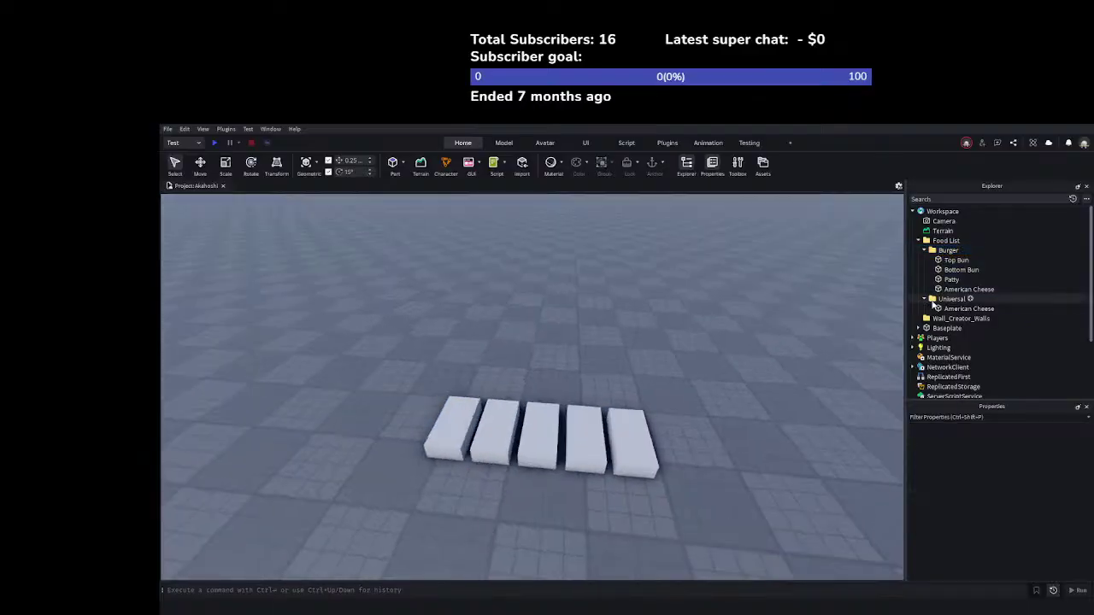
Move the Universal folder's American Cheese part out of the row, in front of the Burger folder's American Cheese part
{"action": "key", "text": "s"}
{"action": "left_click", "coordinate": [625, 400]}
{"action": "left_click_drag", "start_coordinate": [625, 400], "coordinate": [585, 461]}
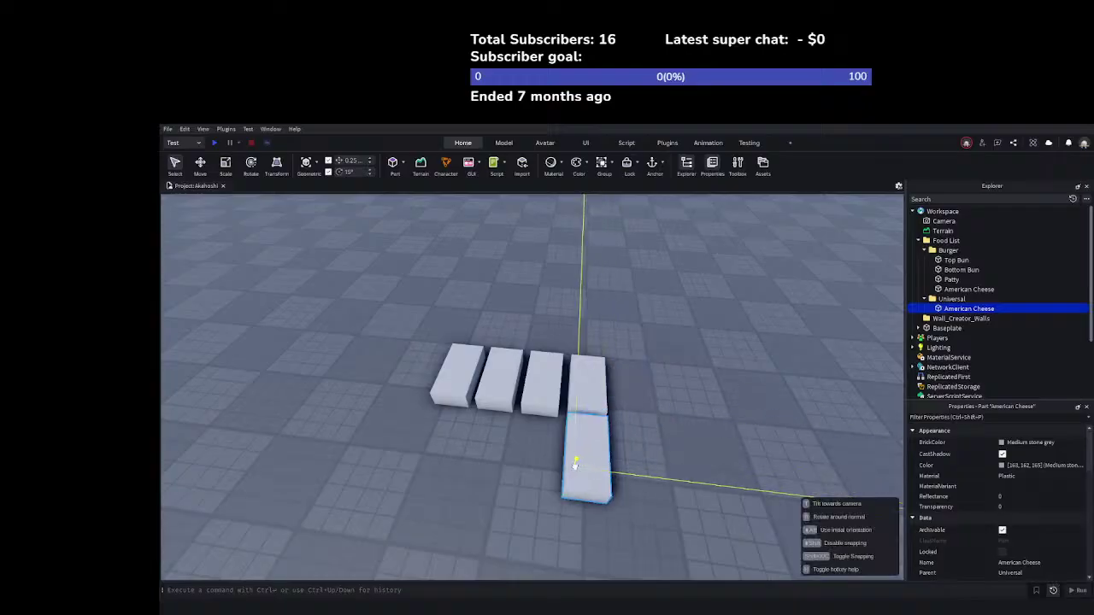
{"action": "left_click", "coordinate": [649, 422]}
{"action": "right_click_drag", "start_coordinate": [650, 422], "coordinate": [650, 415]}
{"action": "scroll", "coordinate": [650, 415], "scroll_direction": "up", "scroll_amount": 5}
{"action": "left_click_drag", "start_coordinate": [578, 415], "coordinate": [564, 435]}
{"action": "left_click", "coordinate": [615, 474]}
{"action": "scroll", "coordinate": [616, 474], "scroll_direction": "down", "scroll_amount": 5}
{"action": "right_click_drag", "start_coordinate": [615, 474], "coordinate": [615, 441]}
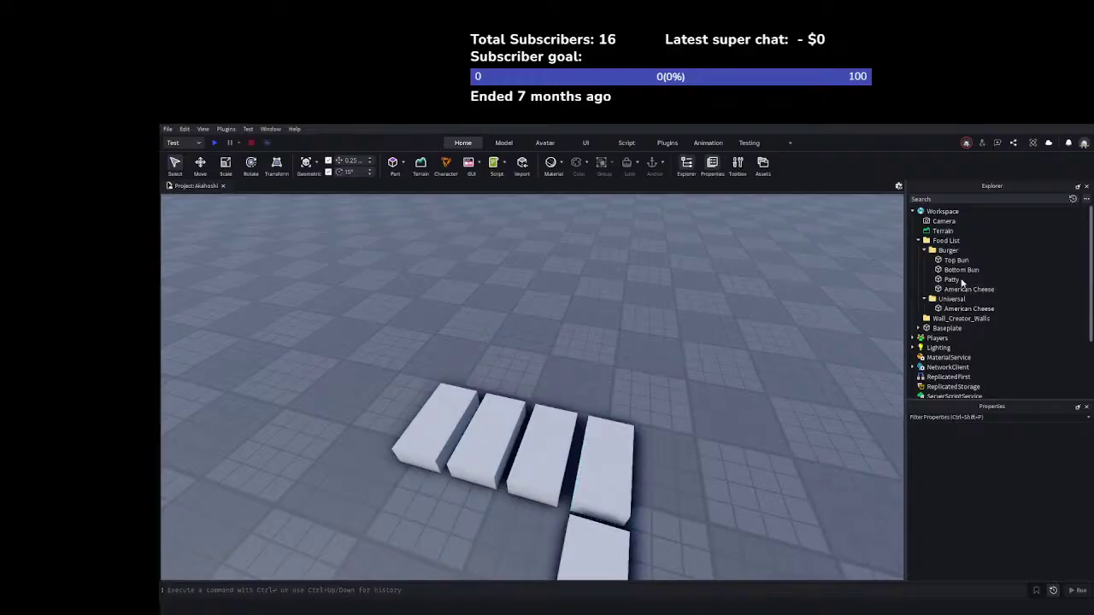
Duplicate the whole Food List folder and move the copy into ReplicatedStorage
{"action": "scroll", "coordinate": [958, 293], "scroll_direction": "down", "scroll_amount": 3}
{"action": "scroll", "coordinate": [961, 297], "scroll_direction": "up", "scroll_amount": 3}
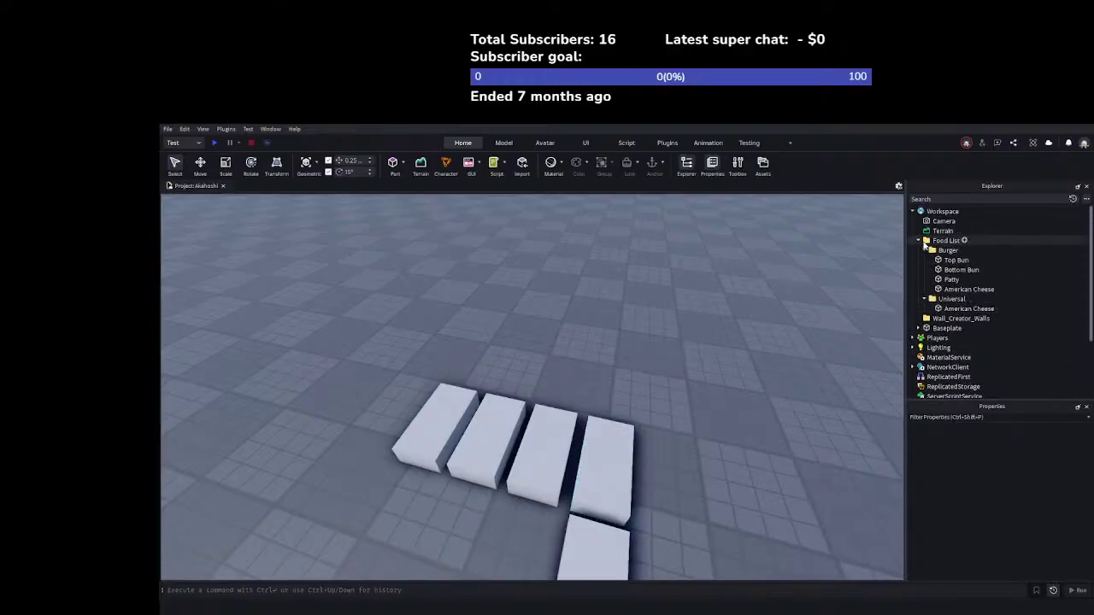
{"action": "right_click_drag", "start_coordinate": [753, 379], "coordinate": [749, 389]}
{"action": "left_click", "coordinate": [928, 241]}
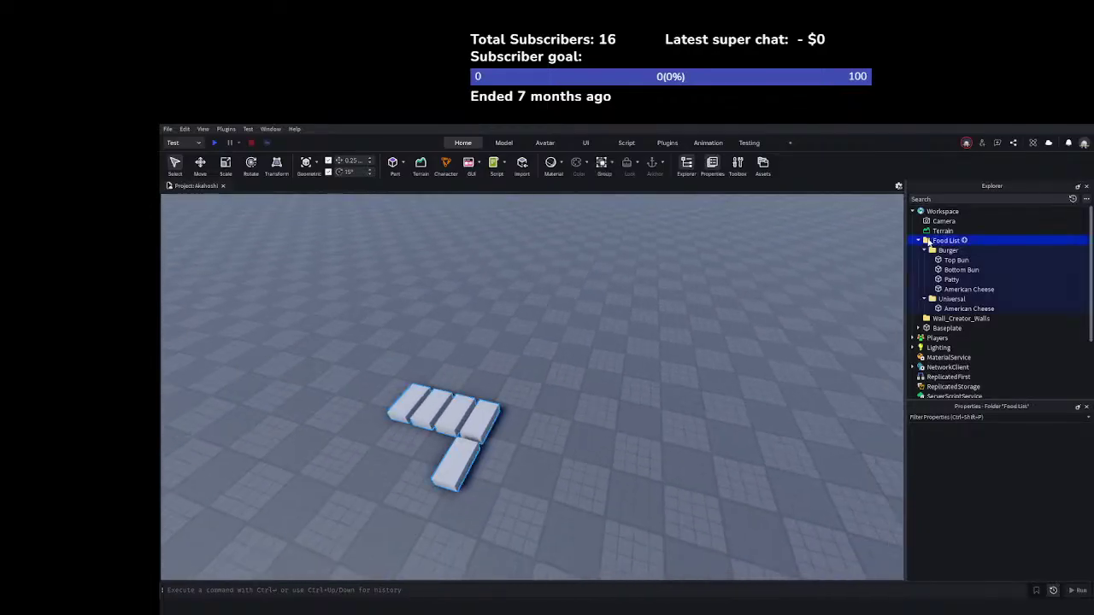
{"action": "key", "text": "ctrl+d"}
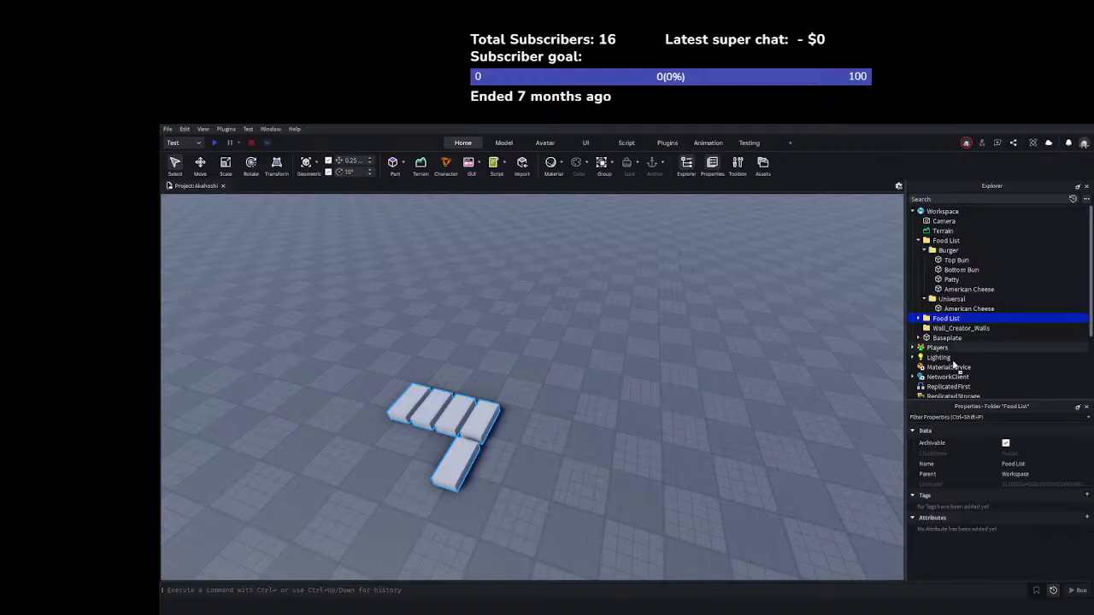
{"action": "scroll", "coordinate": [931, 338], "scroll_direction": "down", "scroll_amount": 1}
{"action": "left_click_drag", "start_coordinate": [947, 382], "coordinate": [915, 371]}
{"action": "left_click", "coordinate": [787, 366]}
Expand the Food List copy in ReplicatedStorage with its Burger and Universal subfolders and examine their contents
{"action": "right_click_drag", "start_coordinate": [787, 367], "coordinate": [955, 382]}
{"action": "left_click", "coordinate": [917, 375]}
{"action": "key", "text": "w"}
{"action": "left_click", "coordinate": [926, 385]}
{"action": "scroll", "coordinate": [925, 372], "scroll_direction": "down", "scroll_amount": 2}
{"action": "scroll", "coordinate": [925, 372], "scroll_direction": "down", "scroll_amount": 1}
{"action": "left_click", "coordinate": [926, 373]}
{"action": "scroll", "coordinate": [926, 372], "scroll_direction": "down", "scroll_amount": 2}
{"action": "scroll", "coordinate": [926, 373], "scroll_direction": "up", "scroll_amount": 2}
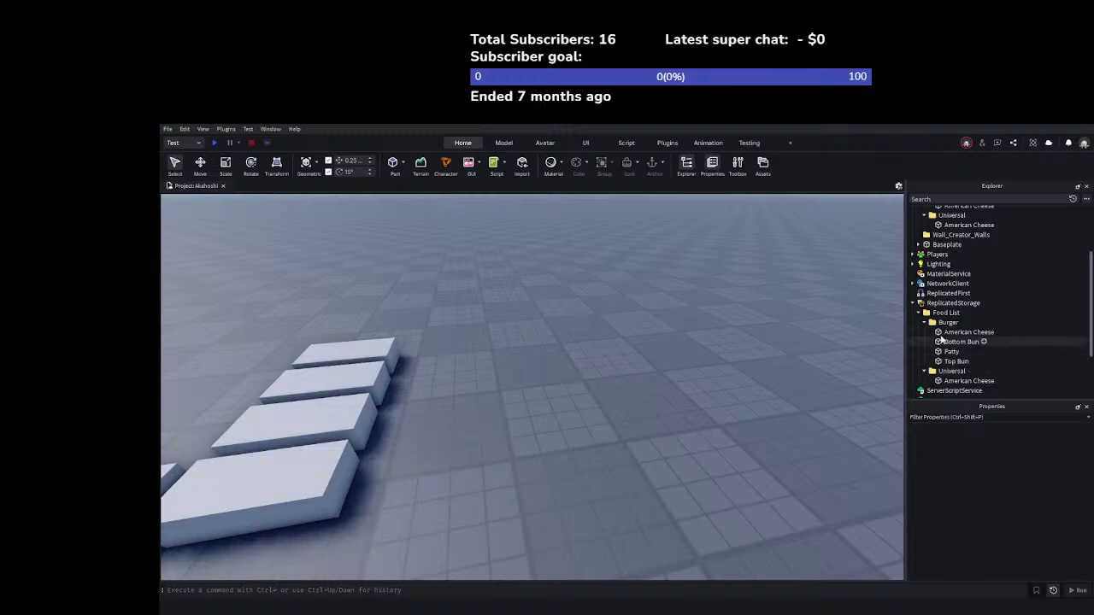
{"action": "right_click_drag", "start_coordinate": [703, 338], "coordinate": [710, 341]}
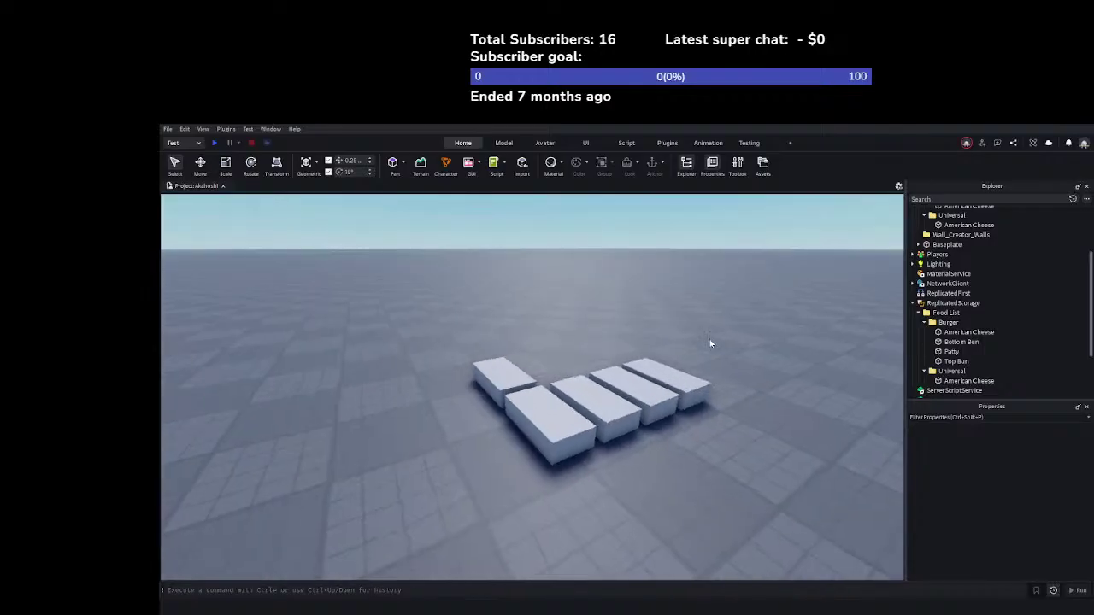
Add a ProximityPrompt to the workspace Burger folder's Top Bun and copy it into Bottom Bun, Patty and American Cheese
{"action": "left_click", "coordinate": [681, 373]}
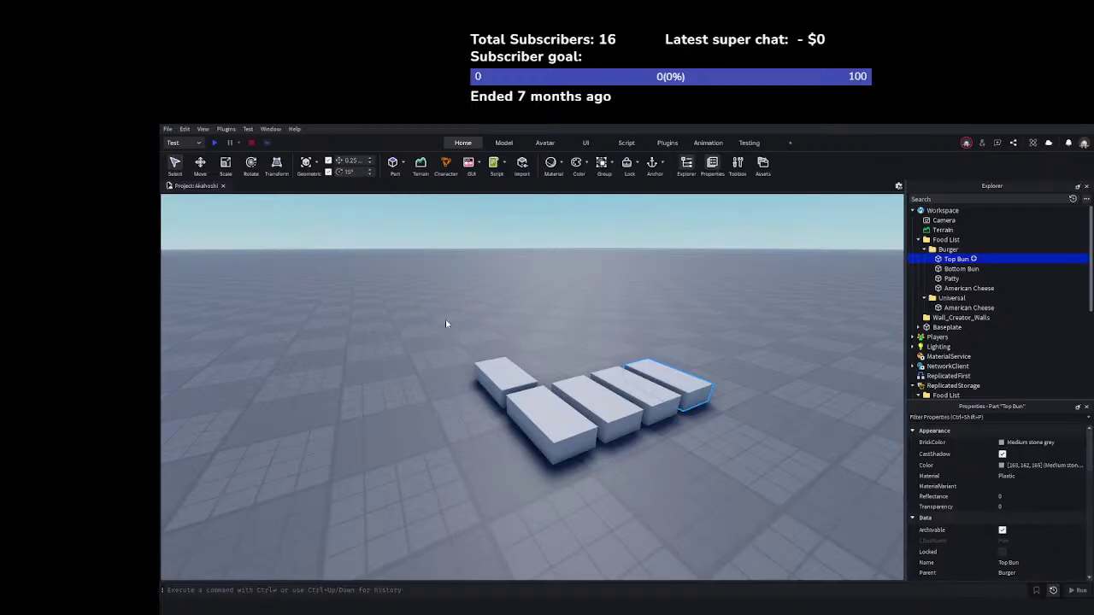
{"action": "key", "text": "ctrl+shift+v"}
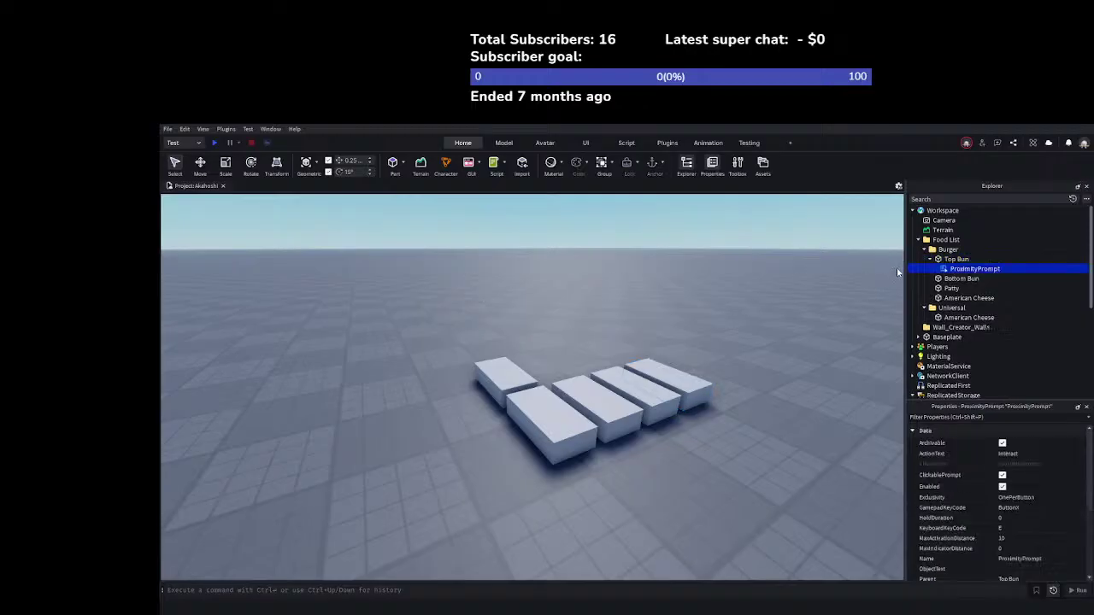
{"action": "key", "text": "ctrl+d"}
{"action": "left_click_drag", "start_coordinate": [946, 279], "coordinate": [949, 313]}
{"action": "key", "text": "ctrl+d"}
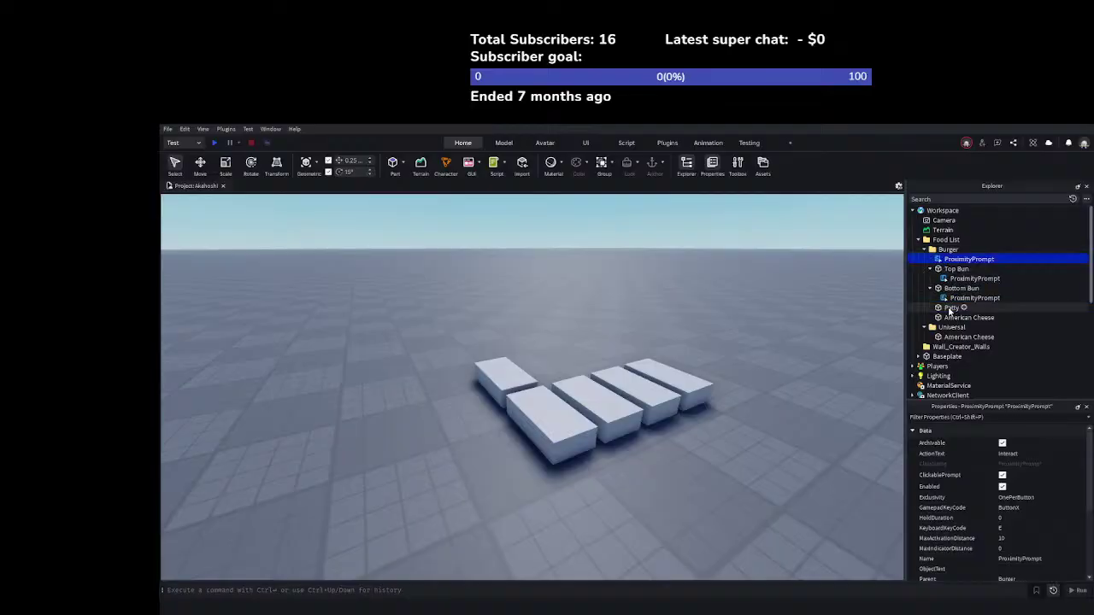
{"action": "left_click_drag", "start_coordinate": [940, 261], "coordinate": [951, 328]}
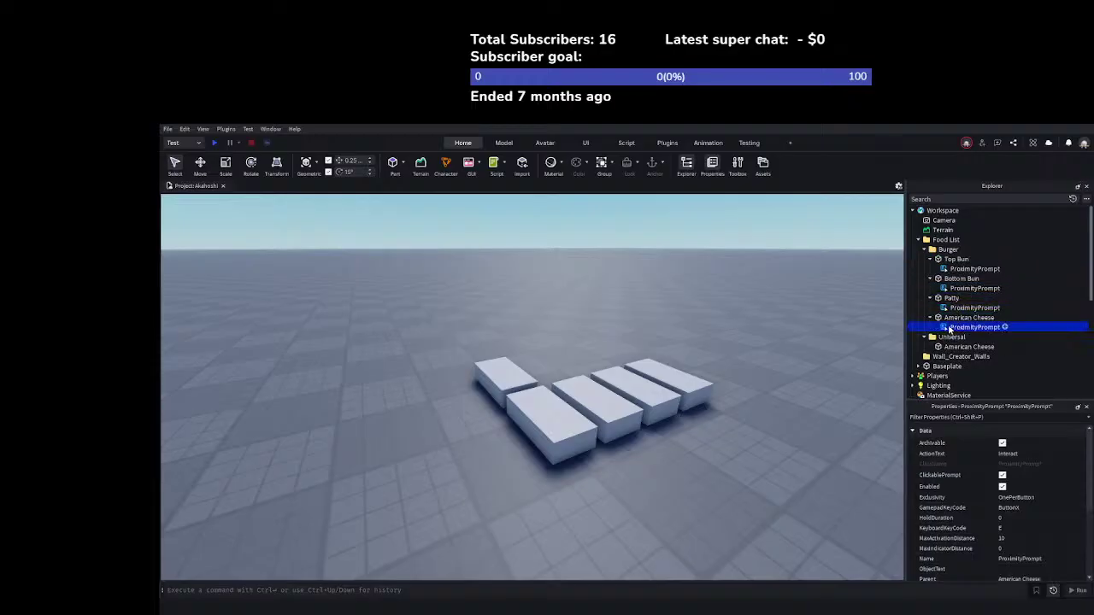
Add another folder inside the workspace Food List folder and name it "Starter"
{"action": "left_click", "coordinate": [943, 259]}
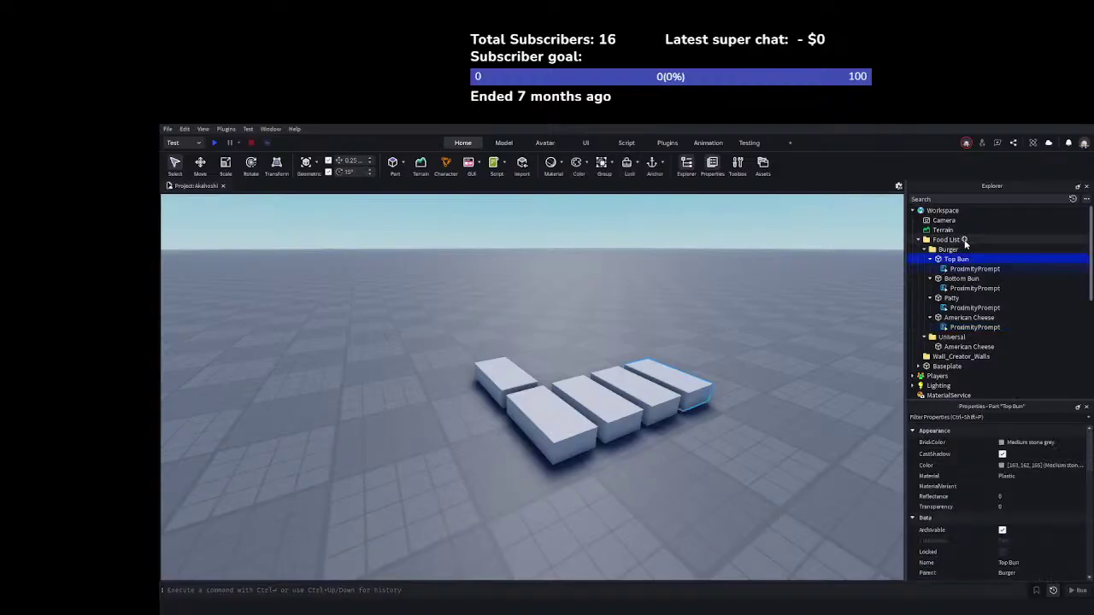
{"action": "left_click", "coordinate": [947, 239]}
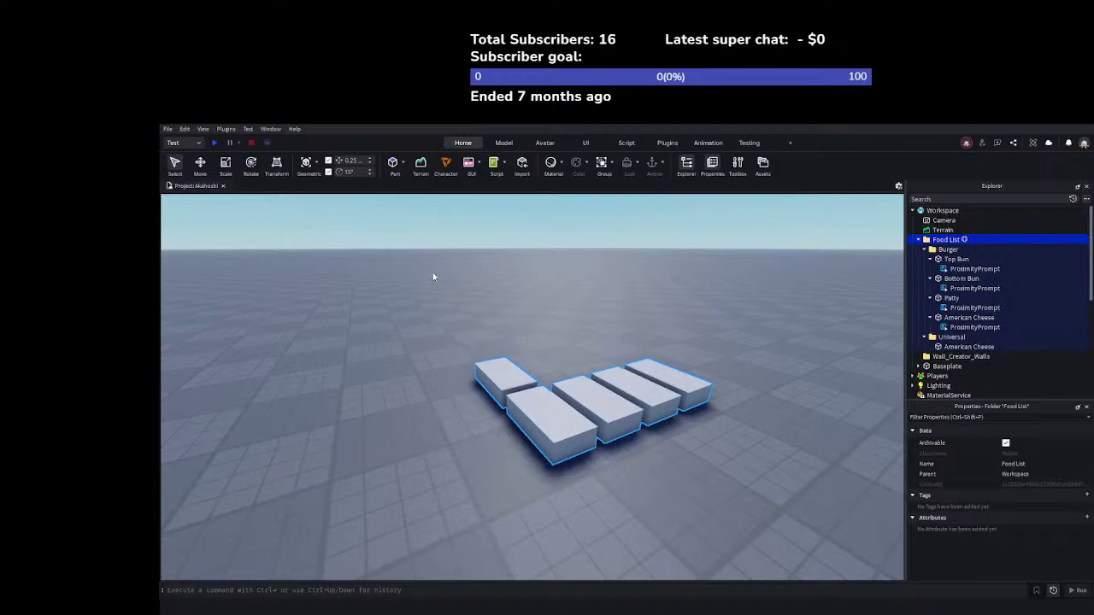
{"action": "key", "text": "ctrl+shift+v"}
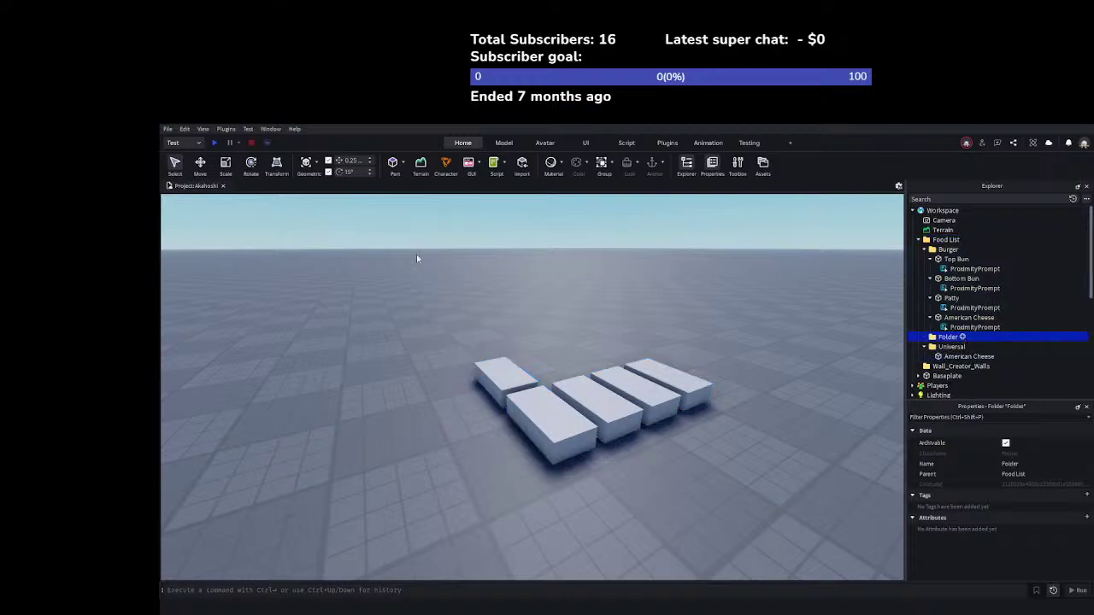
{"action": "left_click", "coordinate": [598, 235]}
{"action": "left_click", "coordinate": [951, 338]}
{"action": "double_click", "coordinate": [949, 339]}
{"action": "type", "text": "Sto"}
{"action": "key", "text": "Return"}
Duplicate the Burger folder's Bottom Bun with its ProximityPrompt into the Starter folder and expand the copy
{"action": "left_click", "coordinate": [959, 279]}
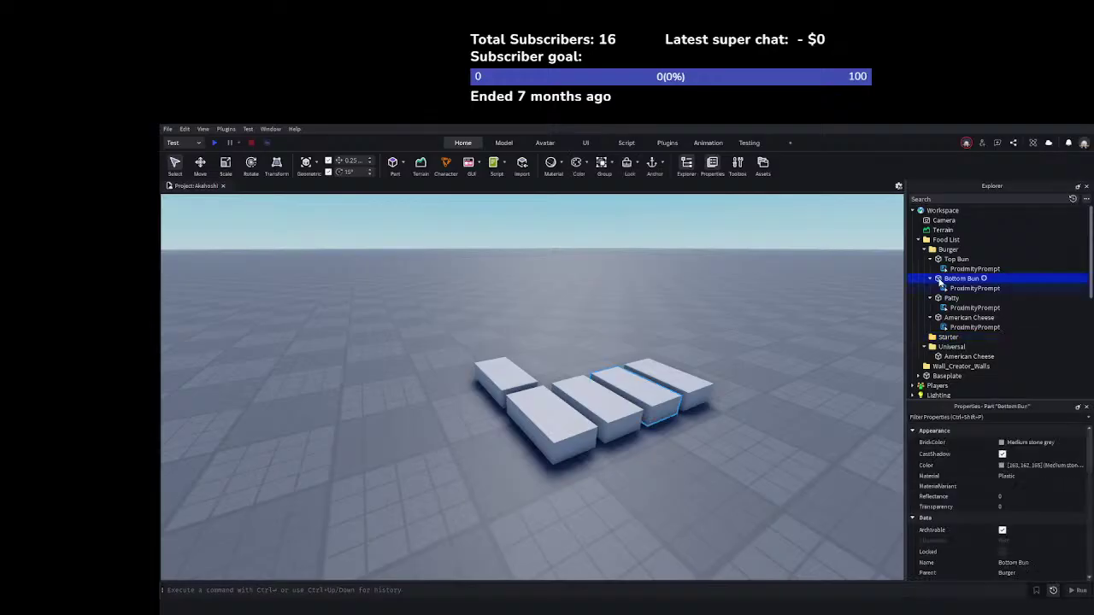
{"action": "key", "text": "ctrl+d"}
{"action": "left_click_drag", "start_coordinate": [939, 299], "coordinate": [947, 348]}
{"action": "left_click", "coordinate": [929, 346]}
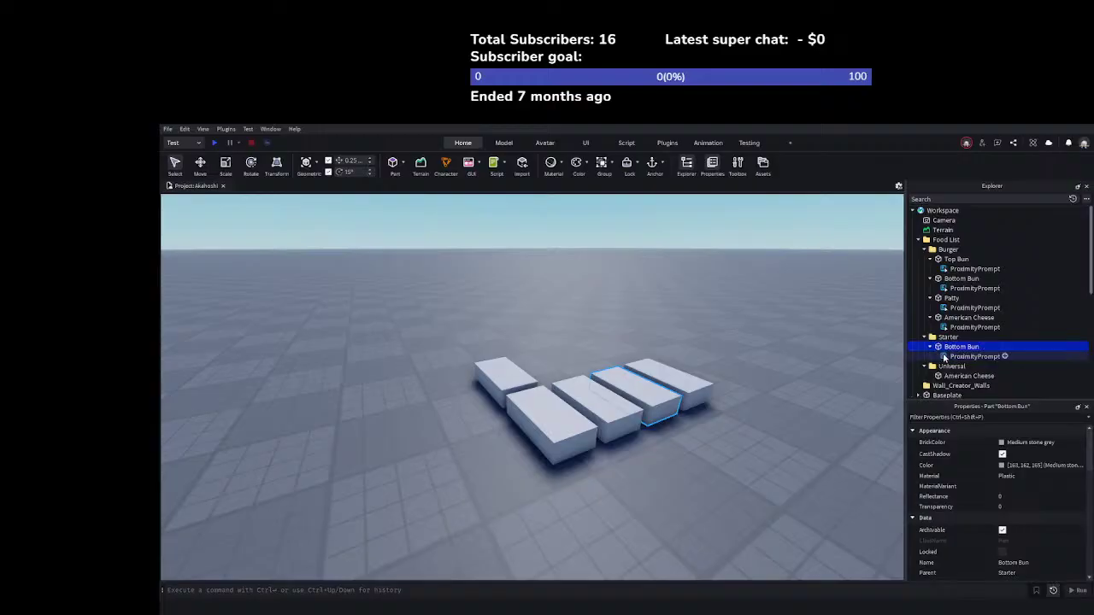
Delete the ProximityPrompt from the Starter folder's Bottom Bun and add a folder named "Finisher" to the workspace Food List
{"action": "left_click", "coordinate": [943, 356]}
{"action": "key", "text": "Delete"}
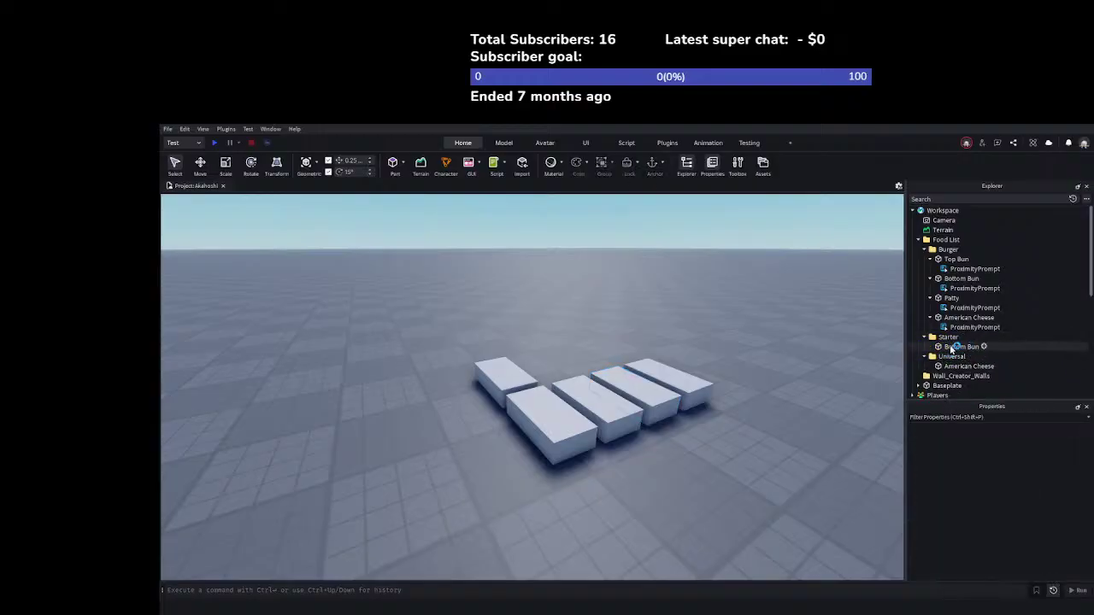
{"action": "left_click", "coordinate": [962, 241]}
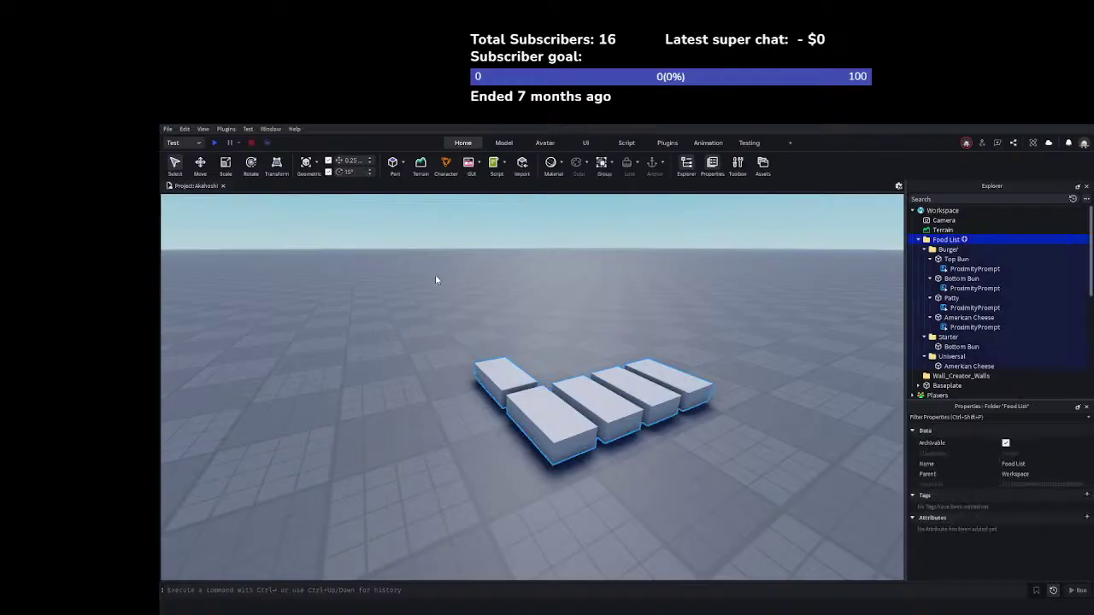
{"action": "left_click", "coordinate": [499, 286]}
{"action": "double_click", "coordinate": [946, 337]}
{"action": "type", "text": "Finisher"}
{"action": "key", "text": "Return"}
Duplicate the Burger folder's Top Bun, remove the copy's ProximityPrompt and place the copy in the Finisher folder
{"action": "left_click", "coordinate": [948, 259]}
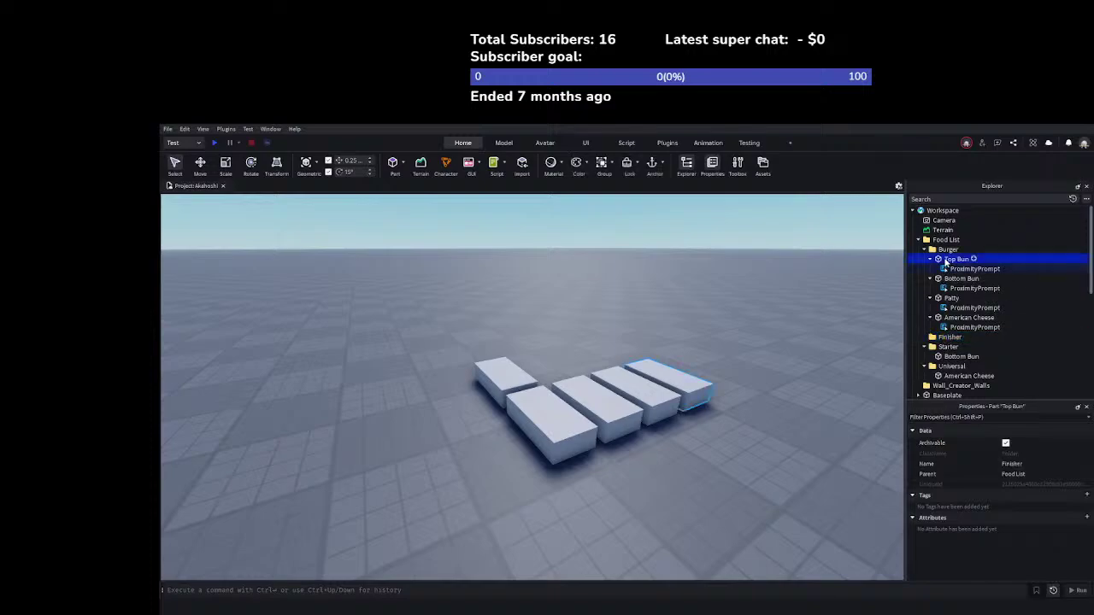
{"action": "key", "text": "ctrl+d"}
{"action": "left_click", "coordinate": [942, 346]}
{"action": "key", "text": "Delete"}
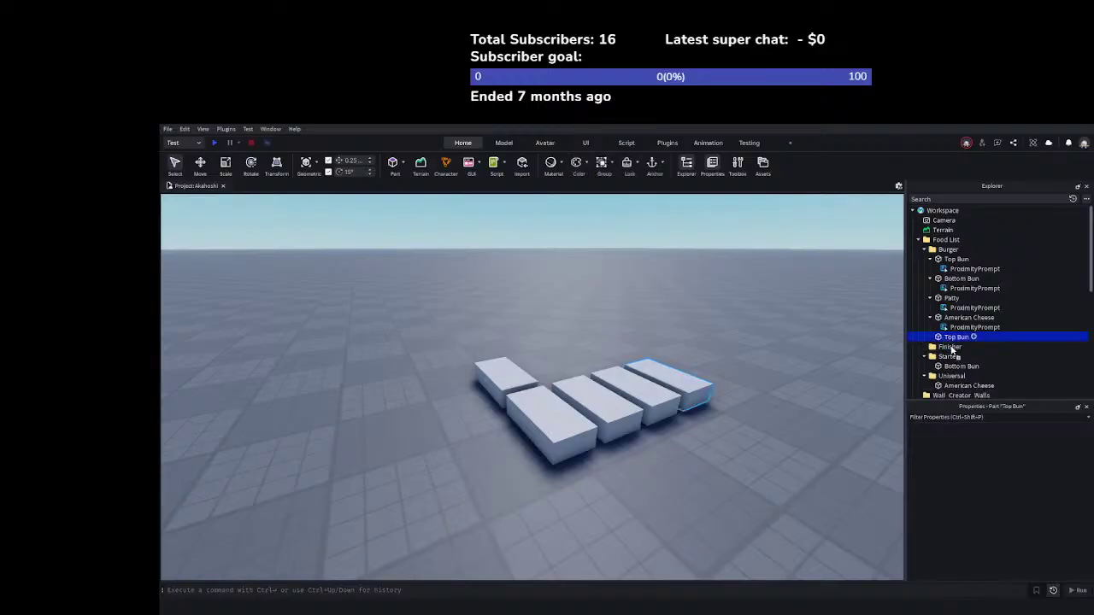
{"action": "left_click_drag", "start_coordinate": [943, 339], "coordinate": [949, 346]}
{"action": "left_click", "coordinate": [825, 322]}
Examine the ID attributes of the Finisher folder's Top Bun and the Starter folder's Bottom Bun
{"action": "right_click_drag", "start_coordinate": [825, 322], "coordinate": [827, 321]}
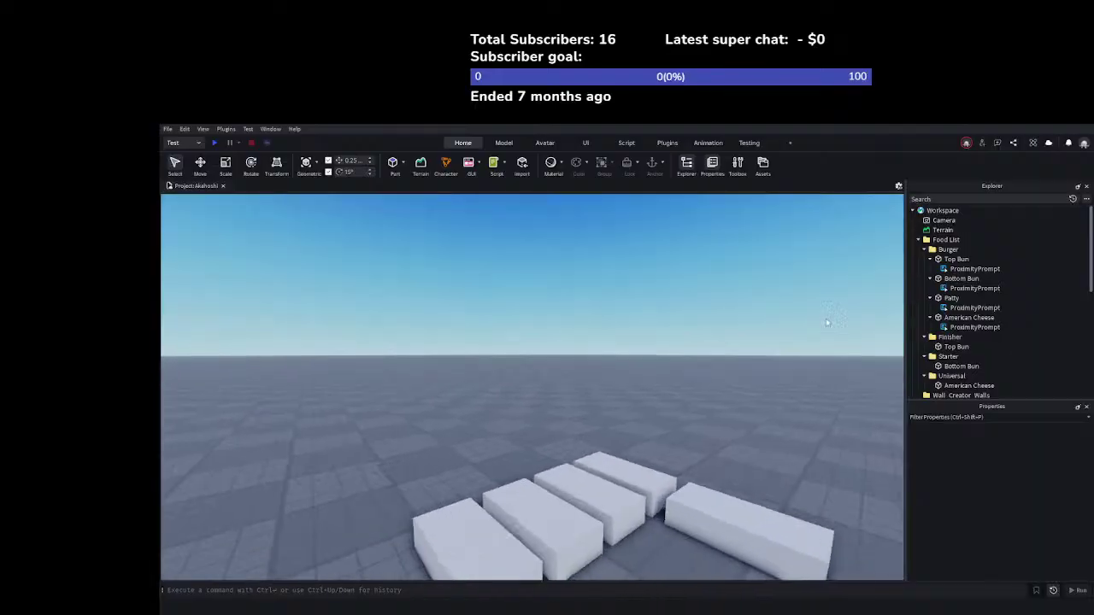
{"action": "scroll", "coordinate": [826, 322], "scroll_direction": "down", "scroll_amount": 5}
{"action": "scroll", "coordinate": [828, 321], "scroll_direction": "up", "scroll_amount": 5}
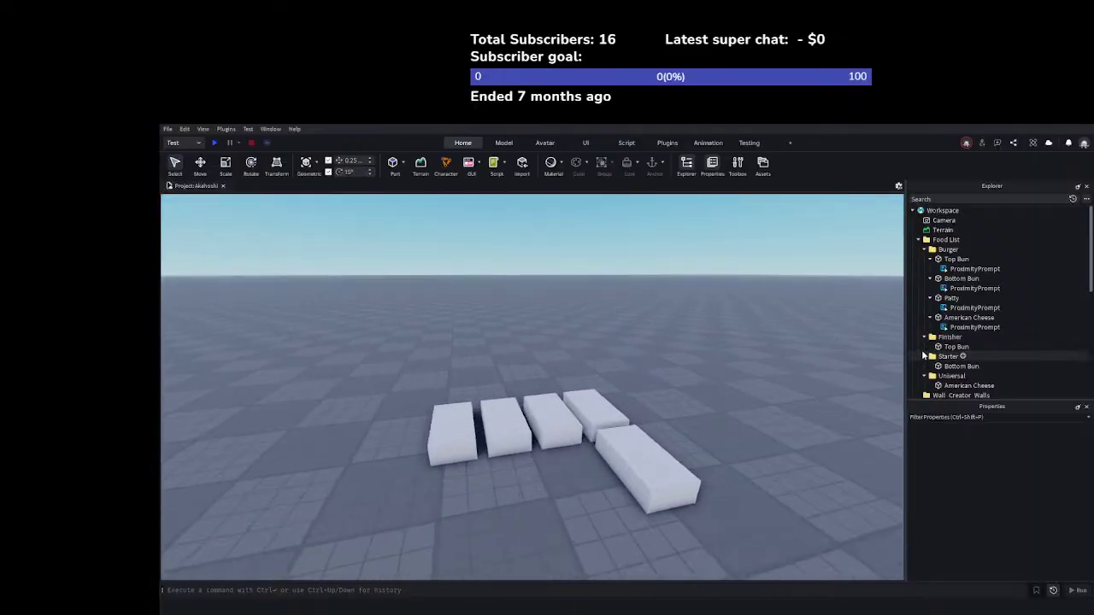
{"action": "scroll", "coordinate": [931, 349], "scroll_direction": "down", "scroll_amount": 1}
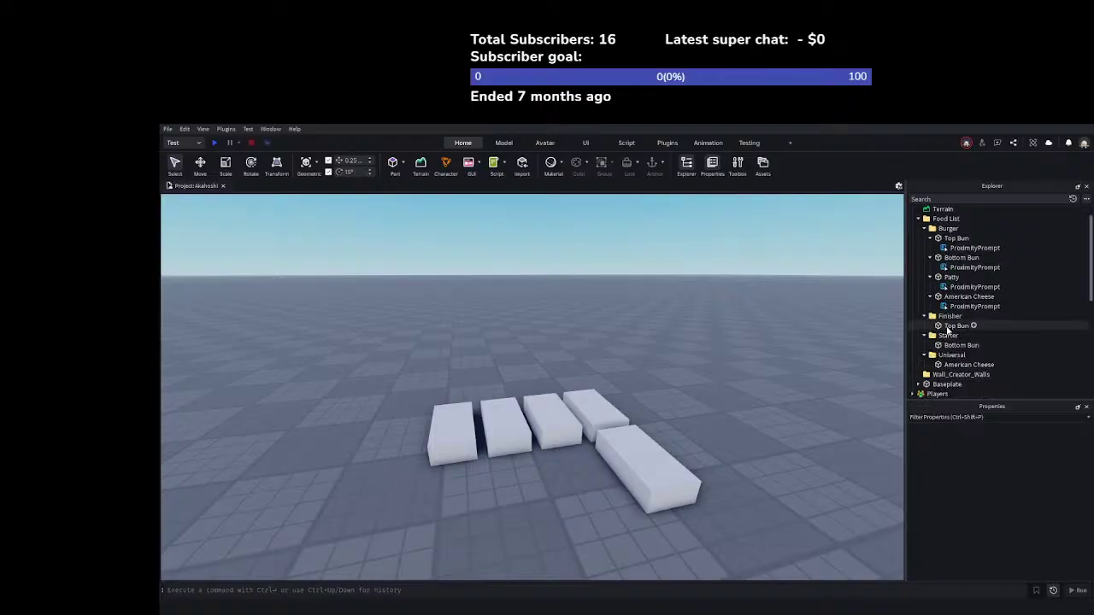
{"action": "scroll", "coordinate": [947, 331], "scroll_direction": "up", "scroll_amount": 1}
{"action": "left_click", "coordinate": [955, 346]}
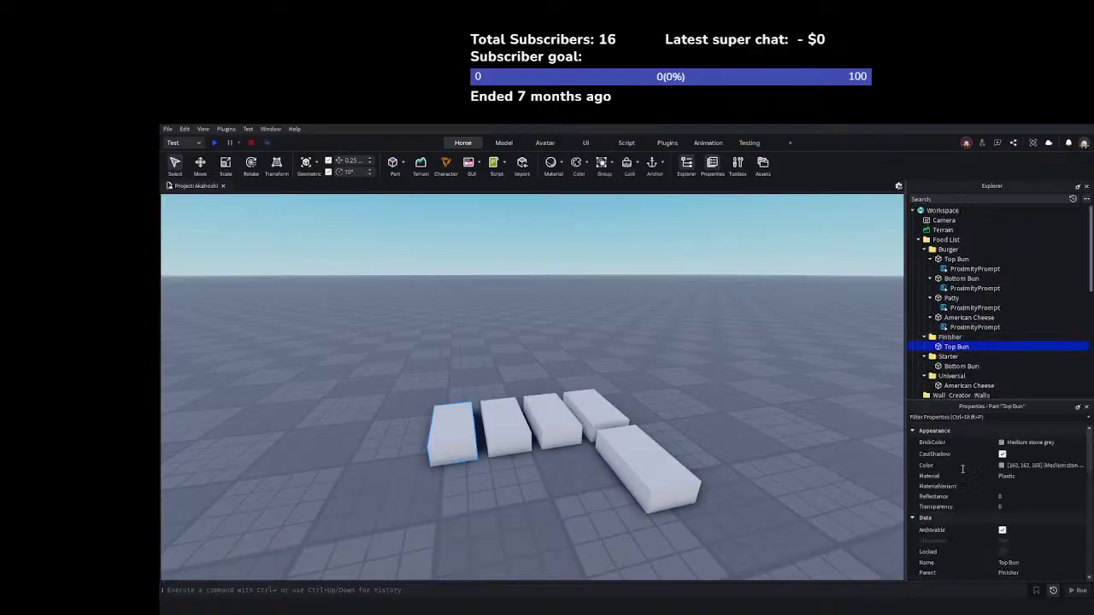
{"action": "scroll", "coordinate": [962, 477], "scroll_direction": "down", "scroll_amount": 8}
{"action": "right_click_drag", "start_coordinate": [857, 374], "coordinate": [781, 349]}
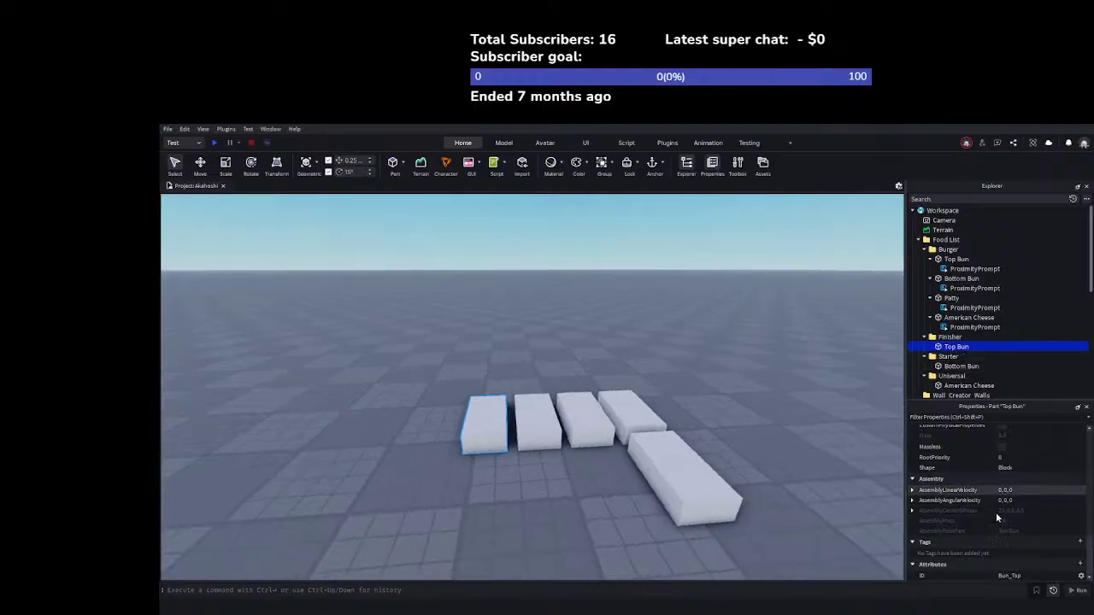
{"action": "left_click", "coordinate": [940, 365]}
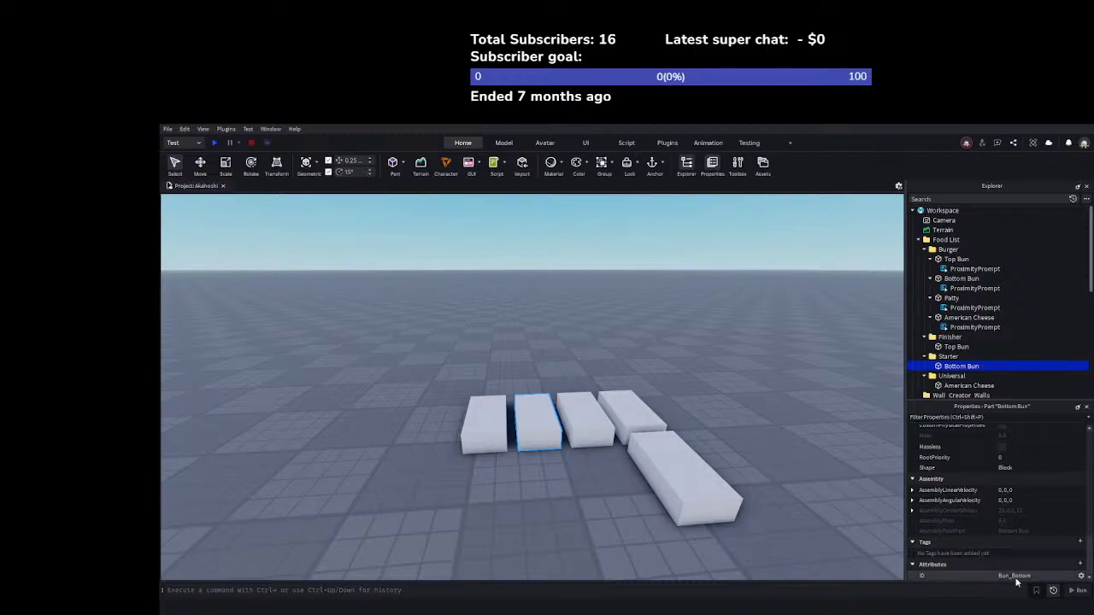
{"action": "left_click", "coordinate": [937, 347]}
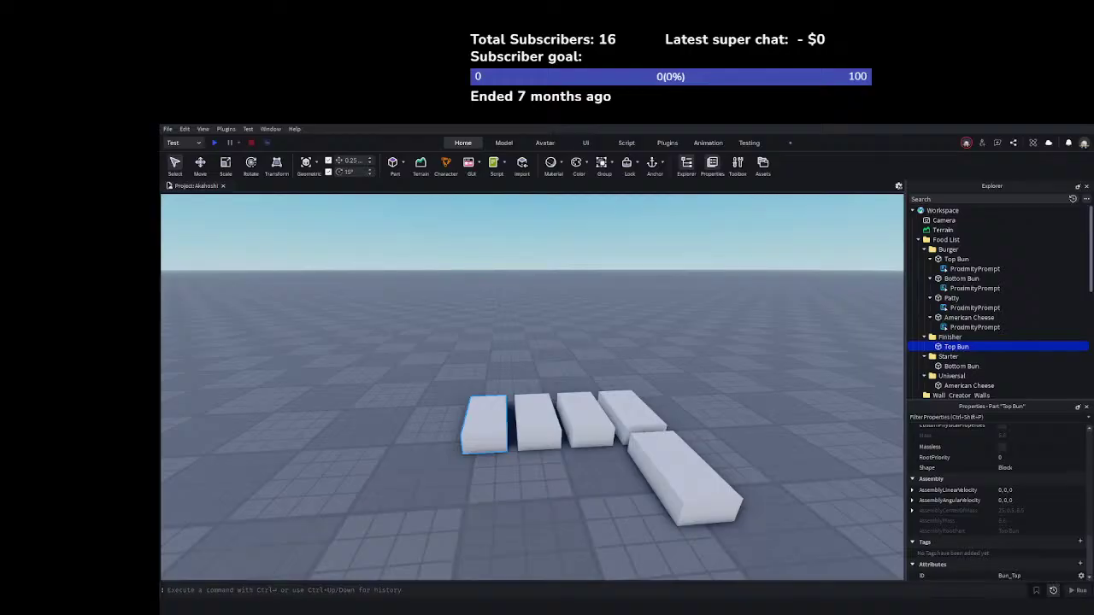
Move the Finisher folder's Top Bun out of the row of parts onto free baseplate space
{"action": "right_click_drag", "start_coordinate": [618, 470], "coordinate": [621, 474]}
{"action": "mouse_move", "coordinate": [670, 358]}
{"action": "right_mouse_down"}
{"action": "mouse_move", "coordinate": [689, 361]}
{"action": "mouse_move", "coordinate": [671, 360]}
{"action": "right_mouse_up"}
{"action": "middle_click_drag", "start_coordinate": [768, 357], "coordinate": [819, 359]}
{"action": "left_click", "coordinate": [947, 356]}
{"action": "left_click", "coordinate": [955, 346]}
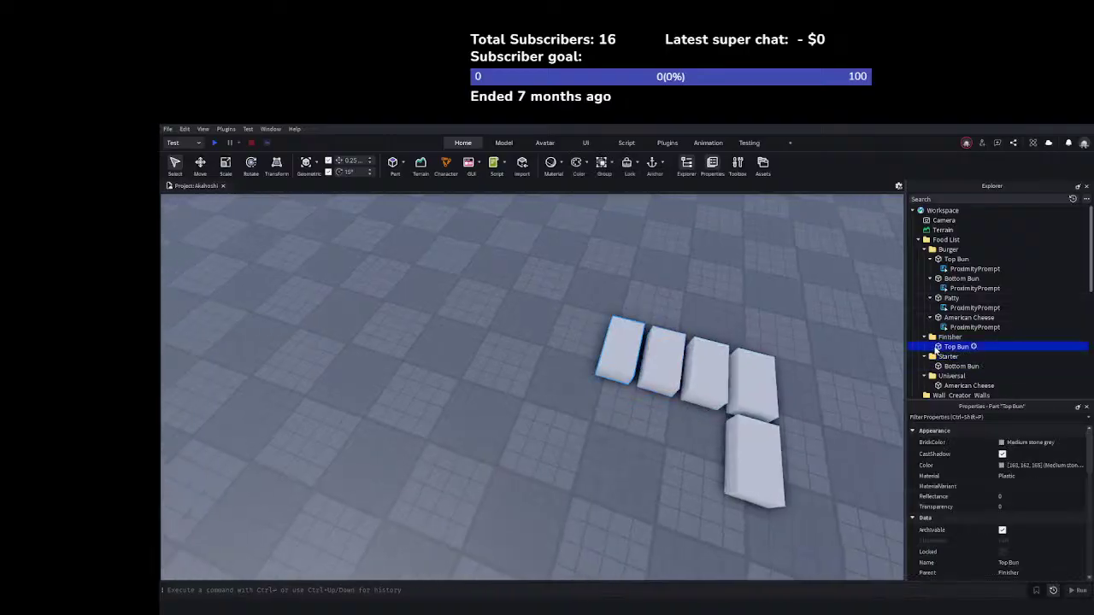
{"action": "left_click_drag", "start_coordinate": [622, 358], "coordinate": [586, 352]}
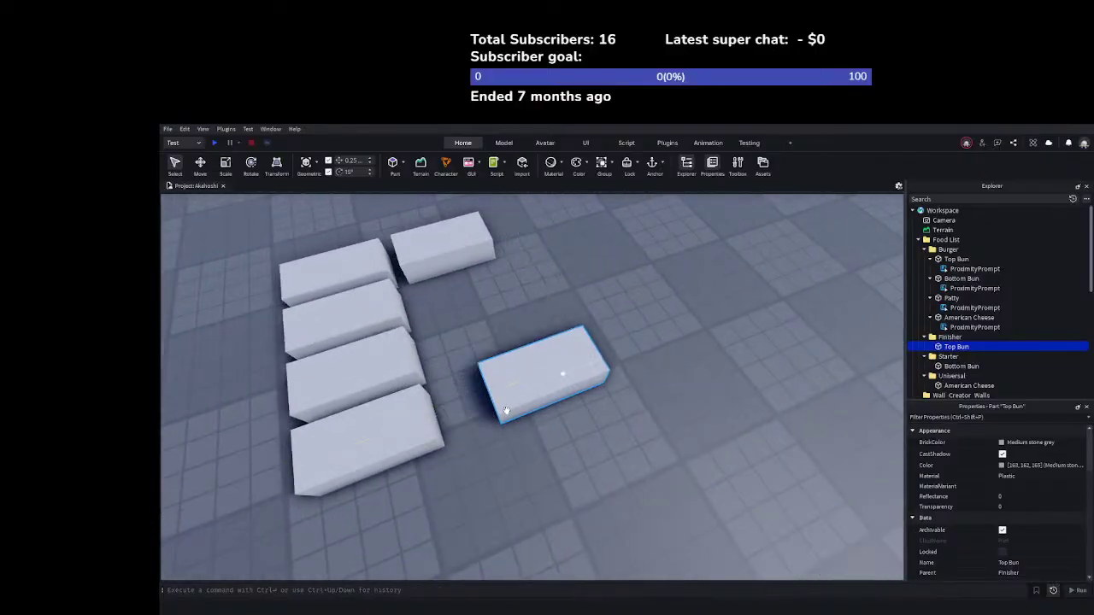
{"action": "left_click_drag", "start_coordinate": [500, 422], "coordinate": [510, 384]}
Move the Starter folder's Bottom Bun out of the row to a spot between the row and the Finisher folder's Top Bun
{"action": "left_click", "coordinate": [961, 366]}
{"action": "right_click_drag", "start_coordinate": [774, 349], "coordinate": [781, 347]}
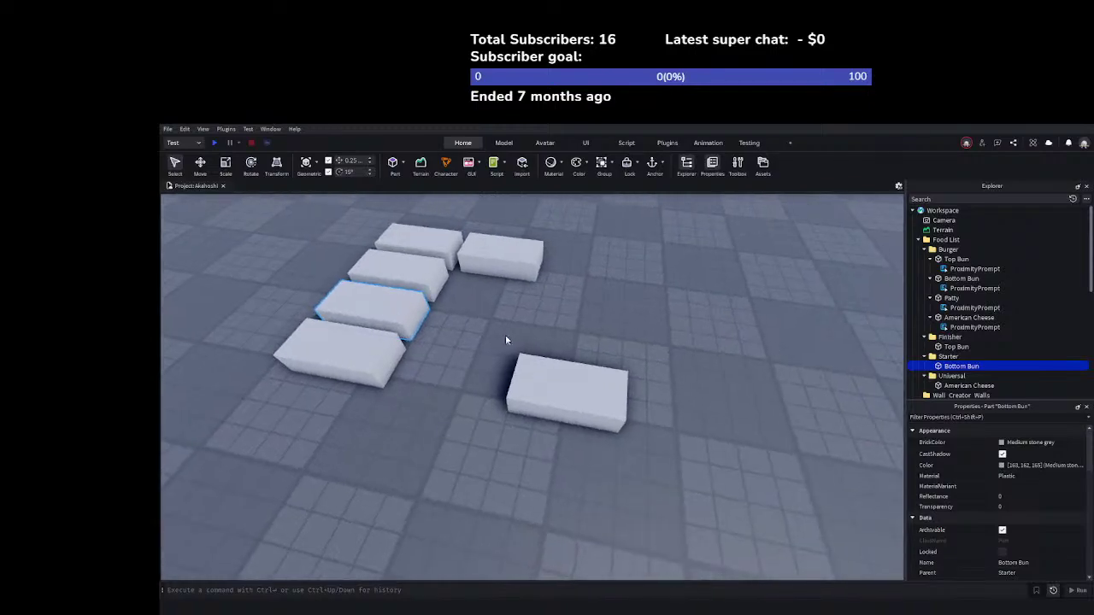
{"action": "key", "text": "ctrl+d"}
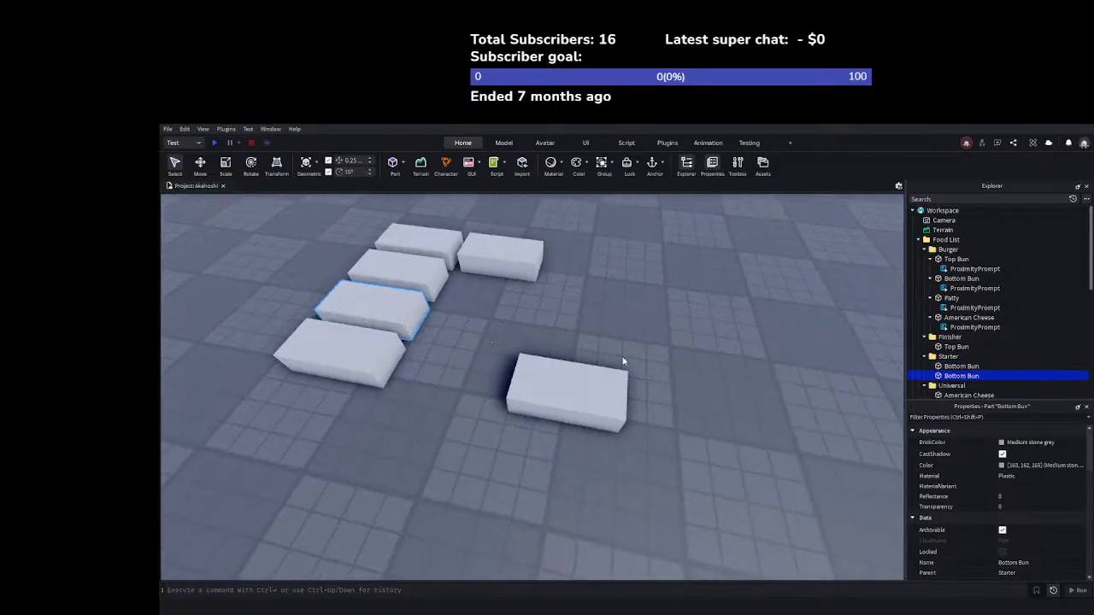
{"action": "key", "text": "Delete"}
{"action": "left_click", "coordinate": [412, 330]}
{"action": "left_click", "coordinate": [932, 367]}
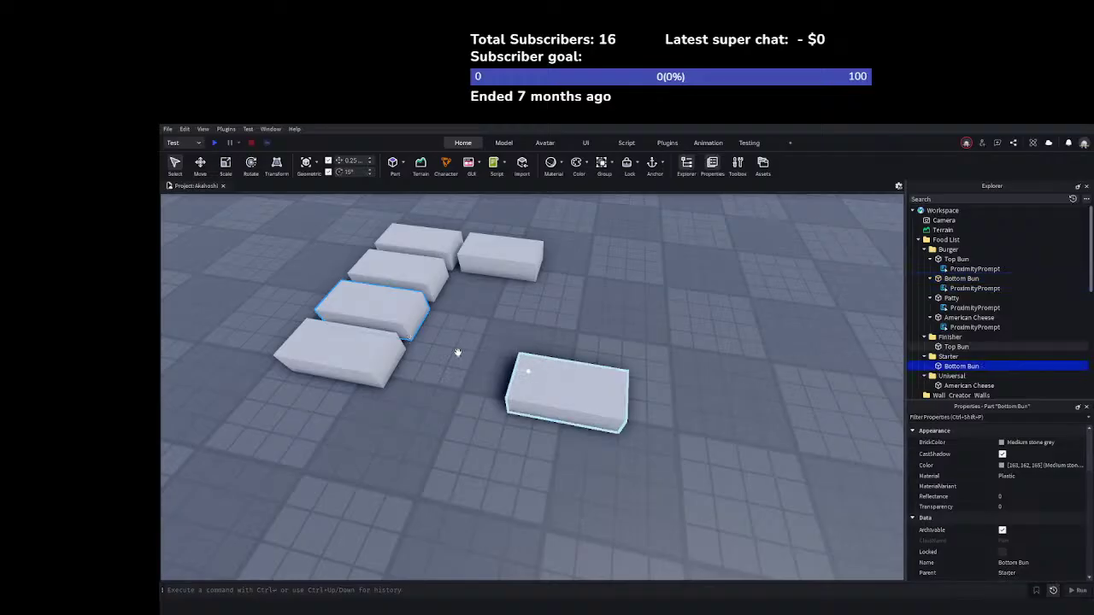
{"action": "left_click_drag", "start_coordinate": [409, 339], "coordinate": [499, 384]}
{"action": "right_click_drag", "start_coordinate": [499, 383], "coordinate": [513, 379]}
{"action": "left_click_drag", "start_coordinate": [551, 366], "coordinate": [666, 403]}
{"action": "left_click", "coordinate": [627, 324]}
{"action": "scroll", "coordinate": [627, 325], "scroll_direction": "down", "scroll_amount": 10}
{"action": "right_click_drag", "start_coordinate": [627, 327], "coordinate": [627, 327]}
{"action": "scroll", "coordinate": [628, 327], "scroll_direction": "up", "scroll_amount": 8}
{"action": "scroll", "coordinate": [628, 327], "scroll_direction": "down", "scroll_amount": 6}
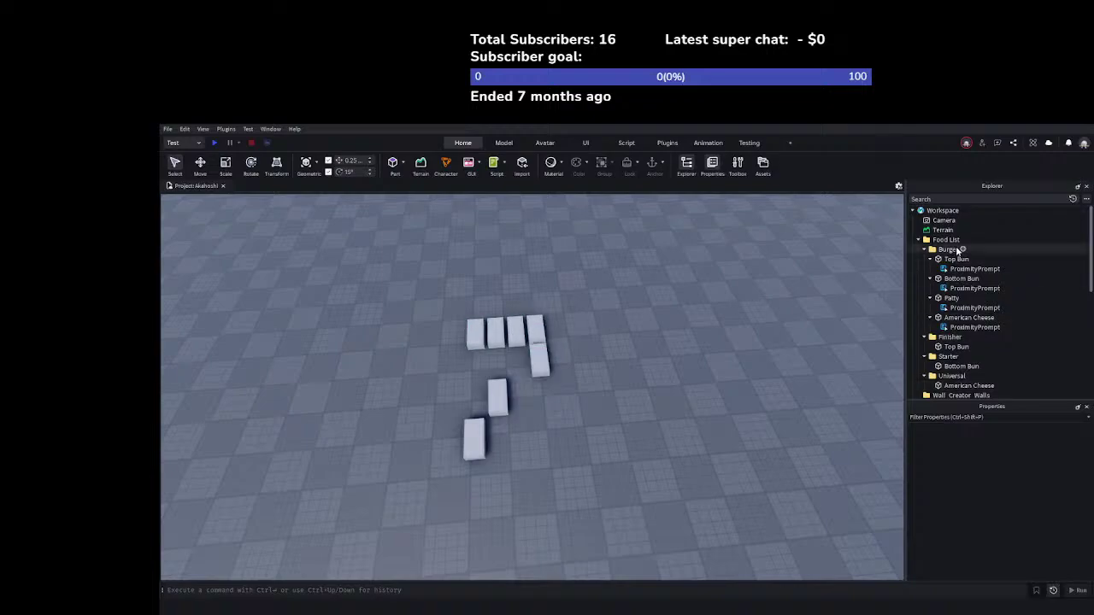
Duplicate the workspace Finisher and Starter folders into the Food List in ReplicatedStorage and expand both copies
{"action": "left_click", "coordinate": [940, 337]}
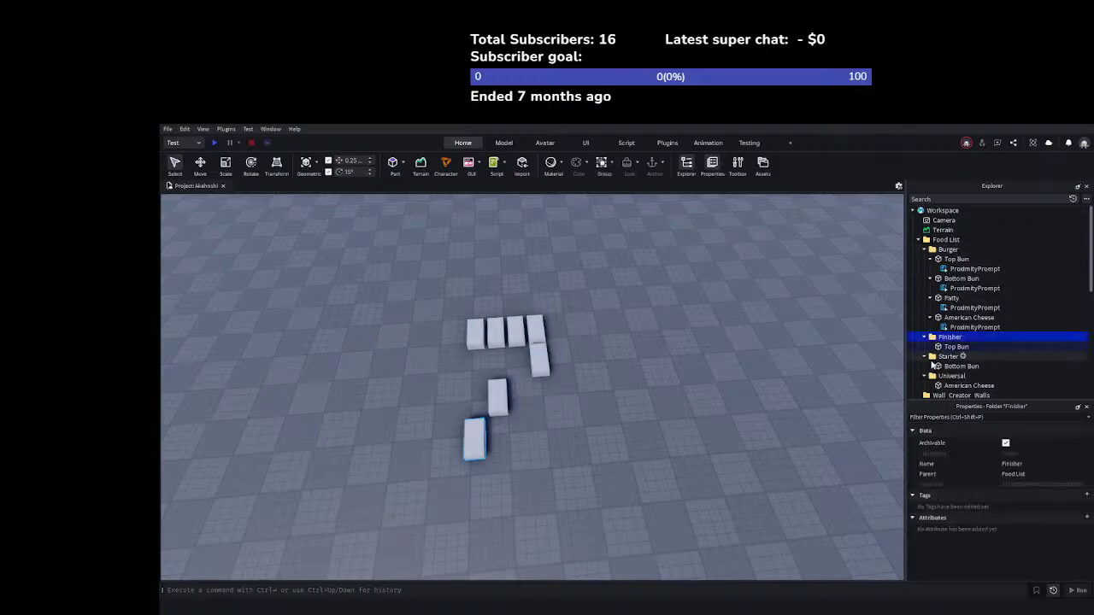
{"action": "left_click", "coordinate": [935, 358], "text": "ctrl"}
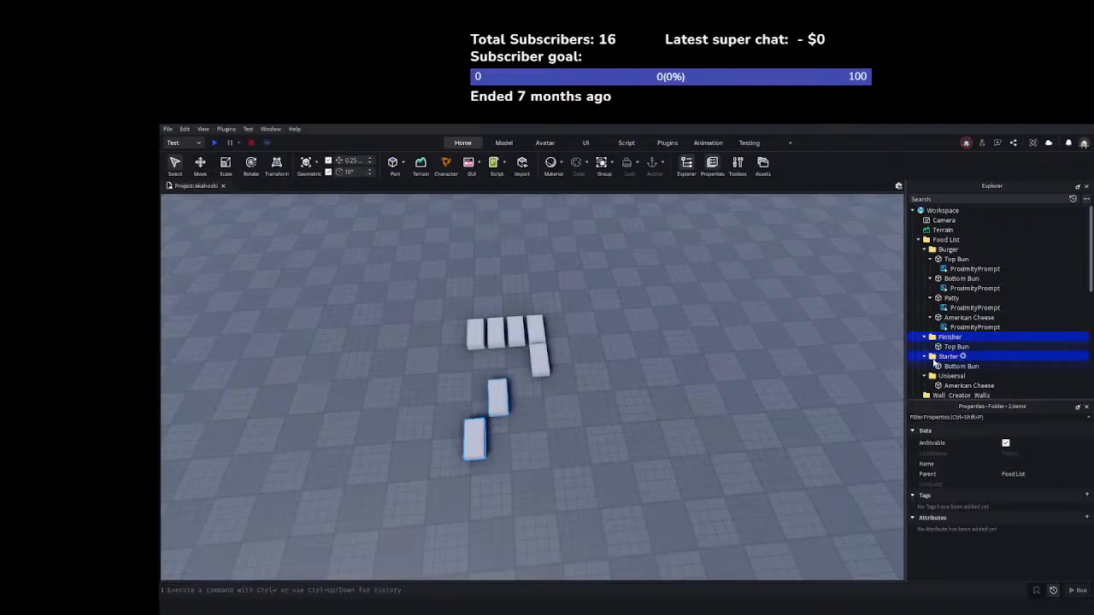
{"action": "key", "text": "ctrl+d"}
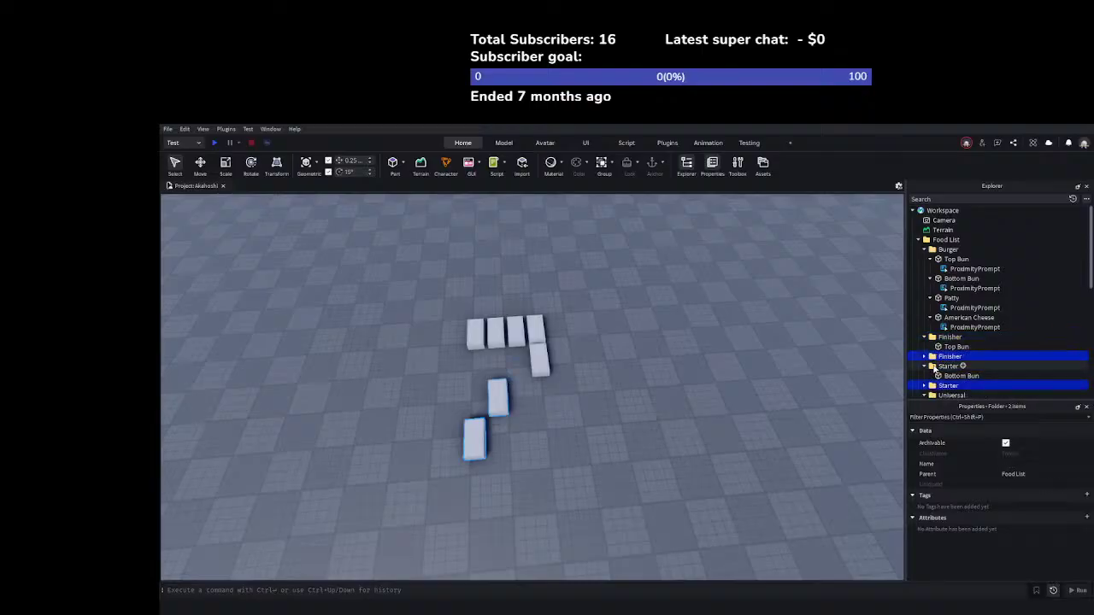
{"action": "scroll", "coordinate": [974, 368], "scroll_direction": "down", "scroll_amount": 3}
{"action": "scroll", "coordinate": [976, 366], "scroll_direction": "down", "scroll_amount": 5}
{"action": "left_click_drag", "start_coordinate": [974, 368], "coordinate": [930, 248]}
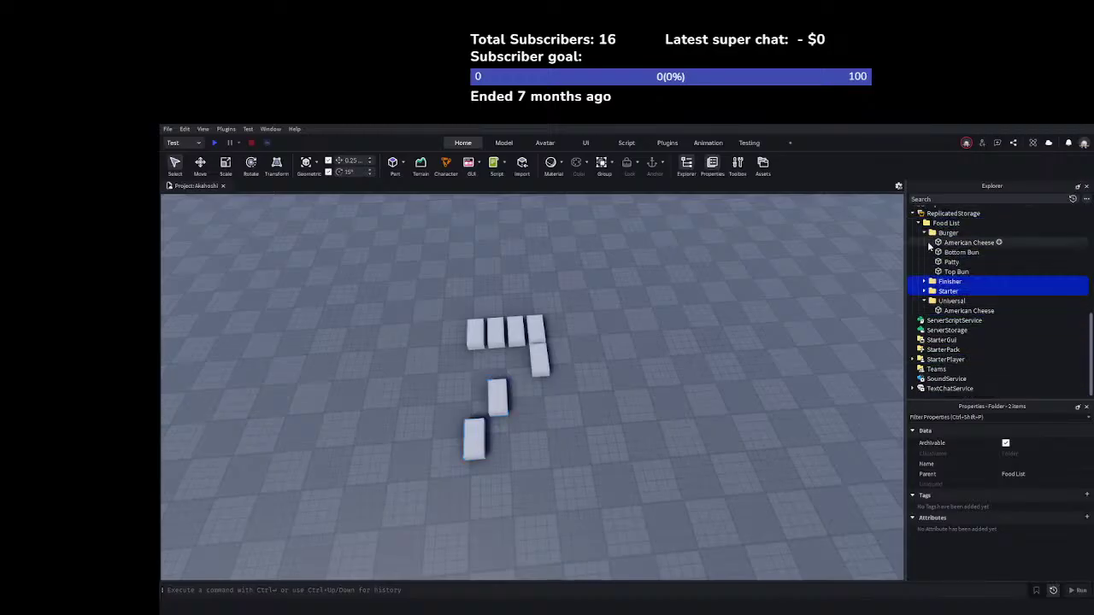
{"action": "left_click", "coordinate": [925, 283]}
{"action": "left_click", "coordinate": [926, 302]}
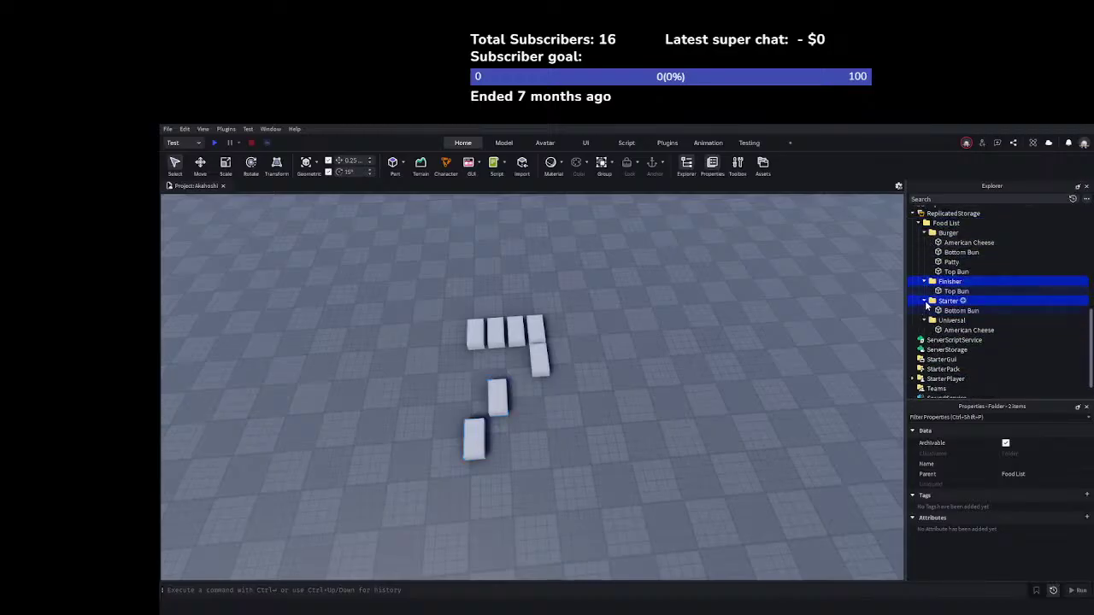
Clear the selection and collapse ReplicatedStorage in the Explorer
{"action": "scroll", "coordinate": [920, 300], "scroll_direction": "up", "scroll_amount": 5}
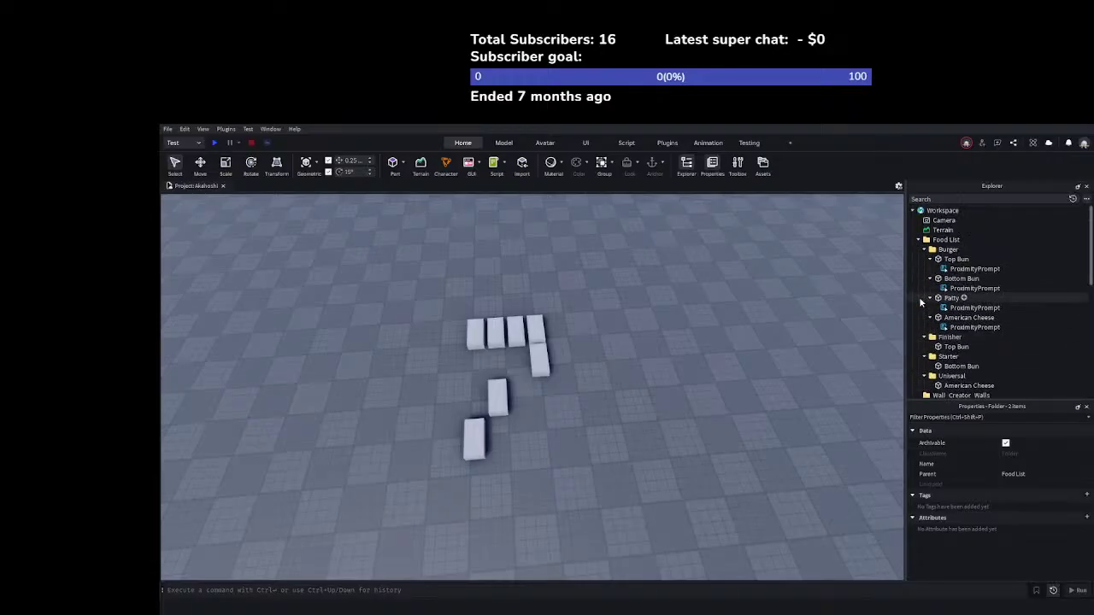
{"action": "left_click", "coordinate": [780, 299]}
{"action": "key", "text": "a"}
{"action": "key", "text": "w"}
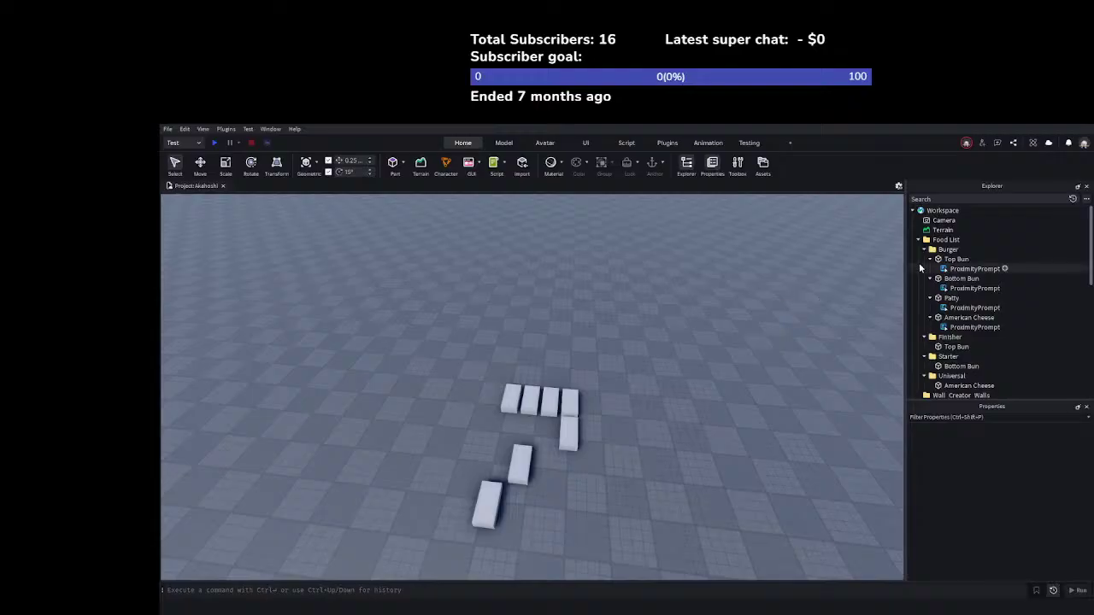
{"action": "scroll", "coordinate": [923, 259], "scroll_direction": "down", "scroll_amount": 3}
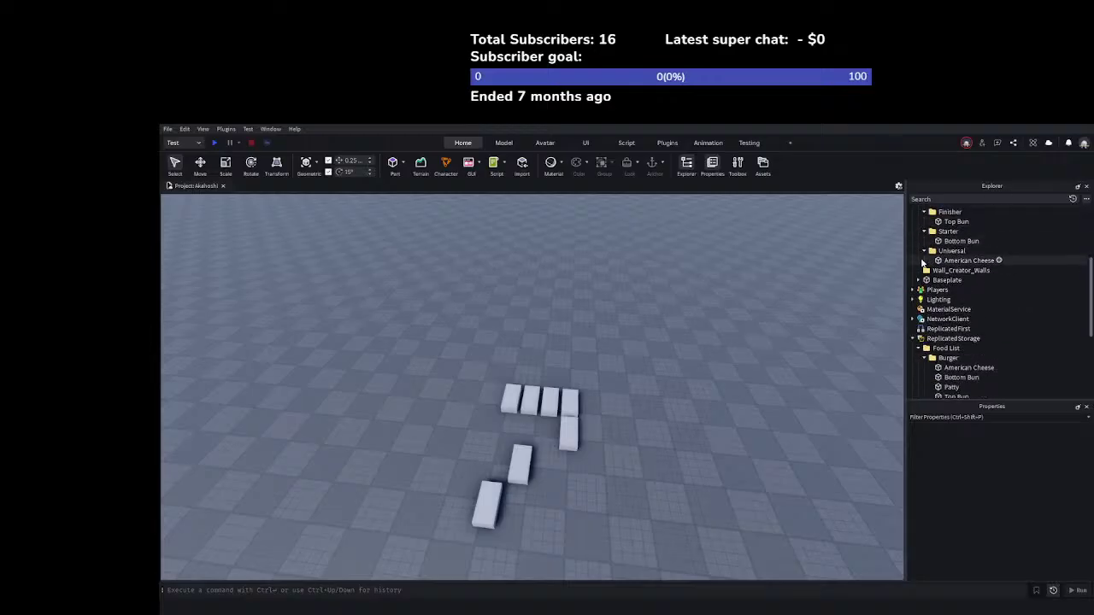
{"action": "left_click", "coordinate": [914, 339]}
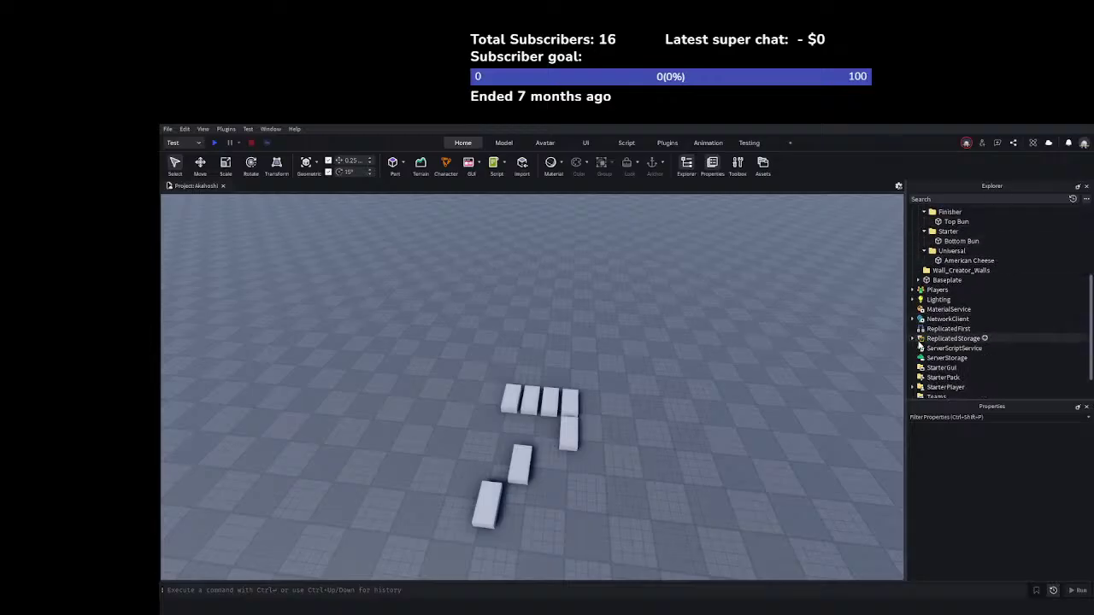
{"action": "left_click", "coordinate": [982, 348]}
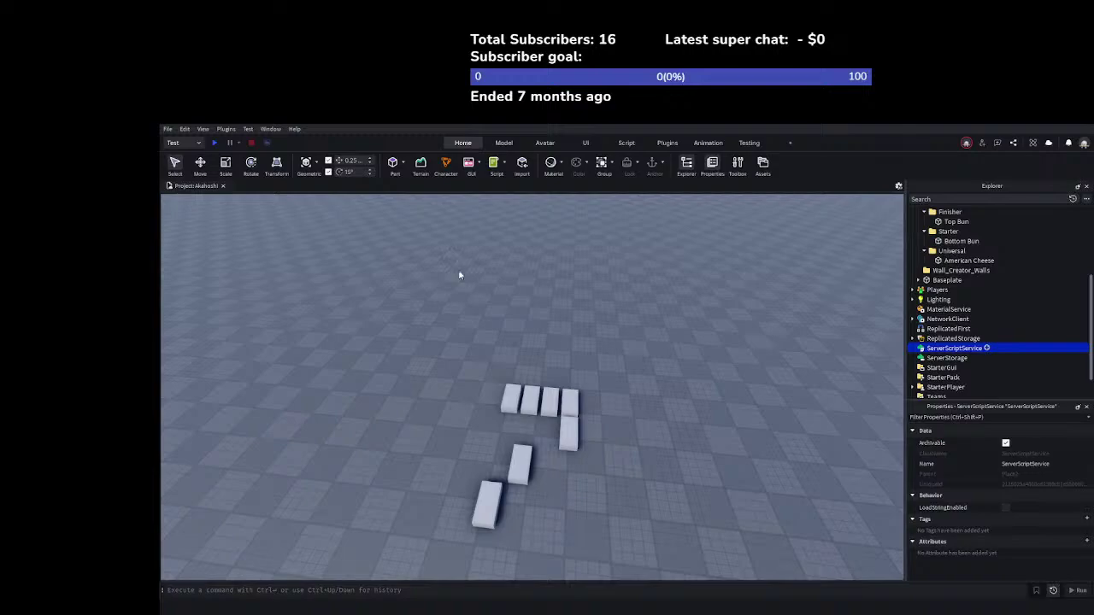
{"action": "left_click", "coordinate": [493, 163]}
{"action": "left_click", "coordinate": [613, 293]}
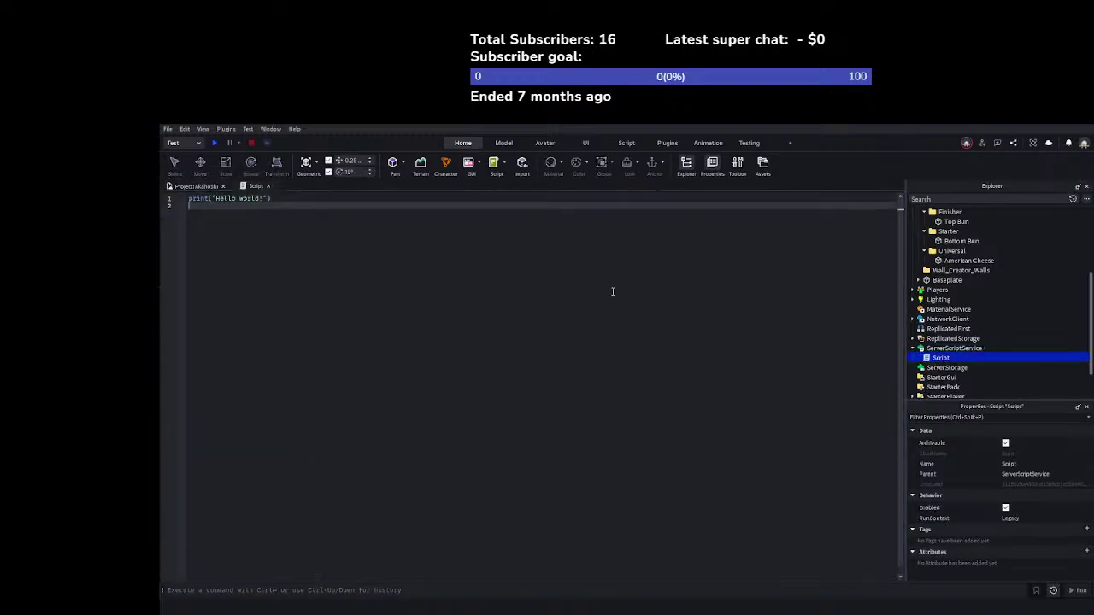
{"action": "key", "text": "ctrl+a"}
{"action": "key", "text": "BackSpace"}
{"action": "left_click", "coordinate": [186, 187]}
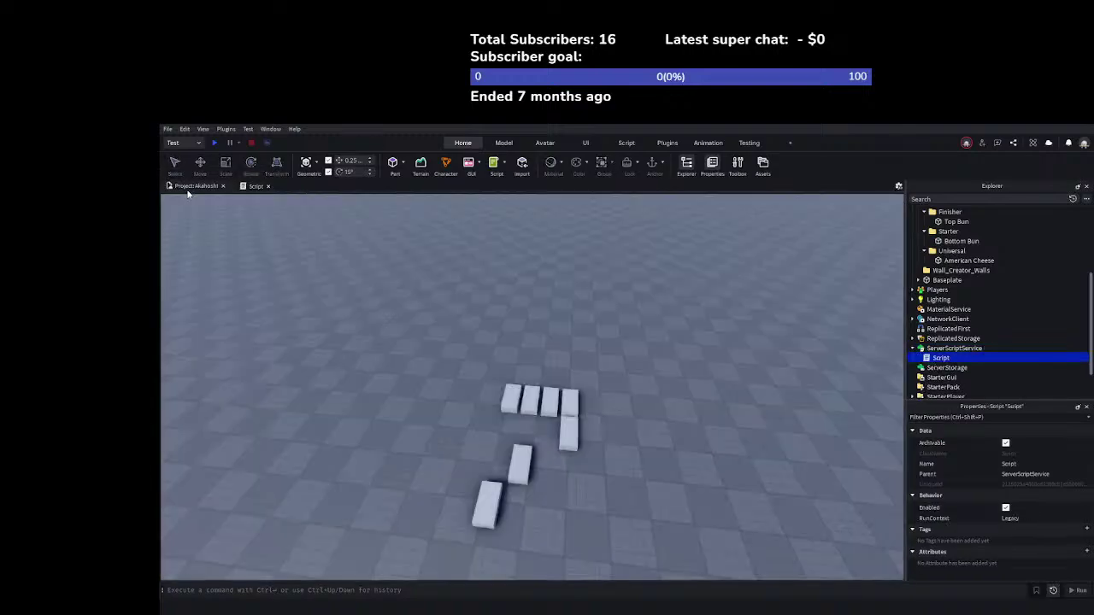
{"action": "key", "text": "q"}
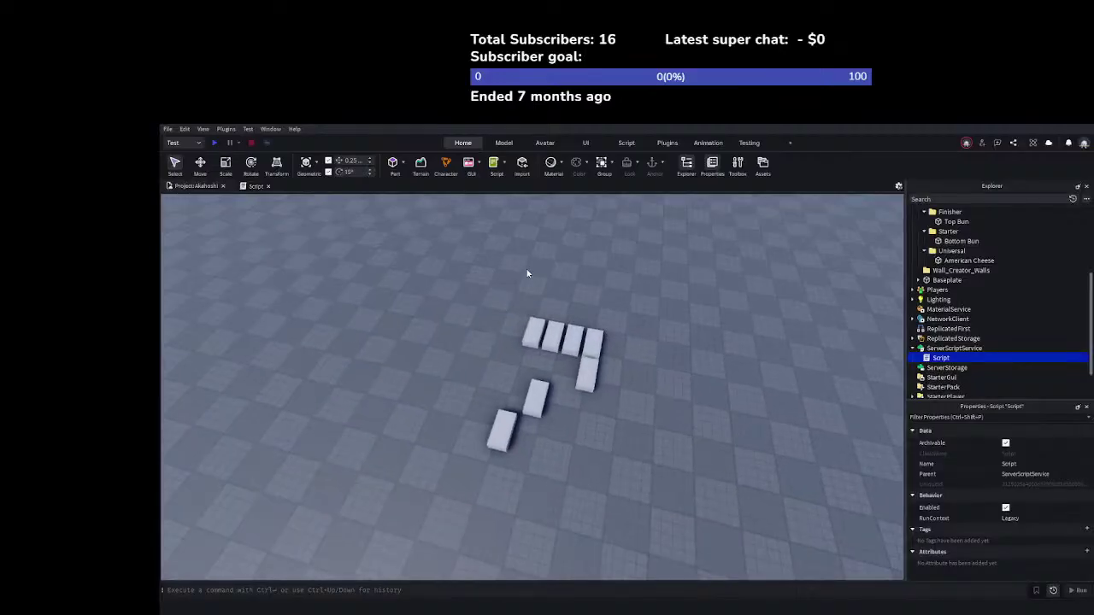
{"action": "key", "text": "q"}
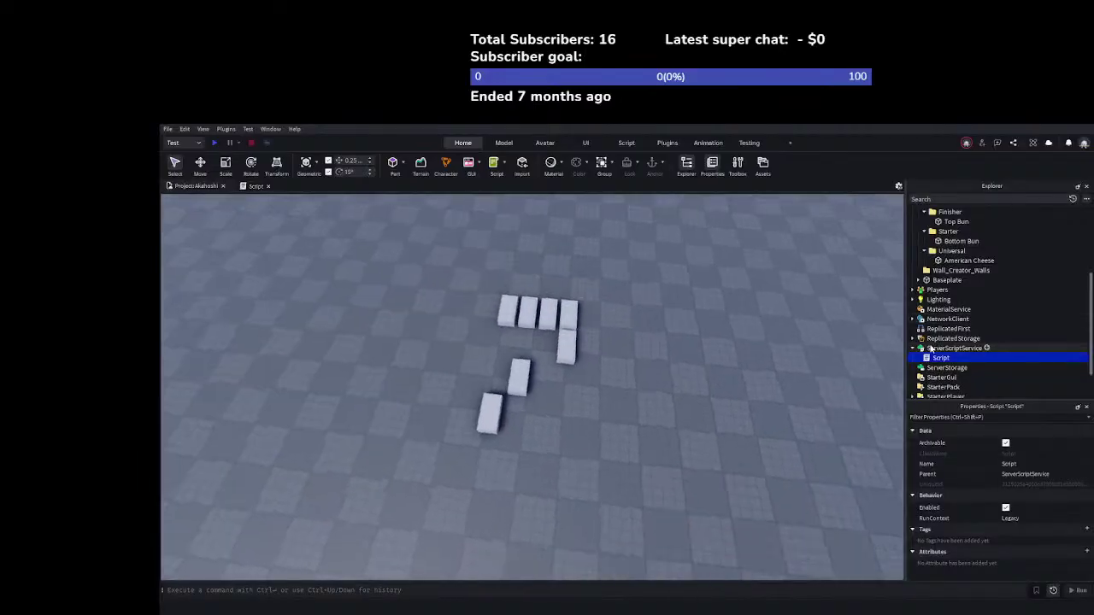
{"action": "key", "text": "Delete"}
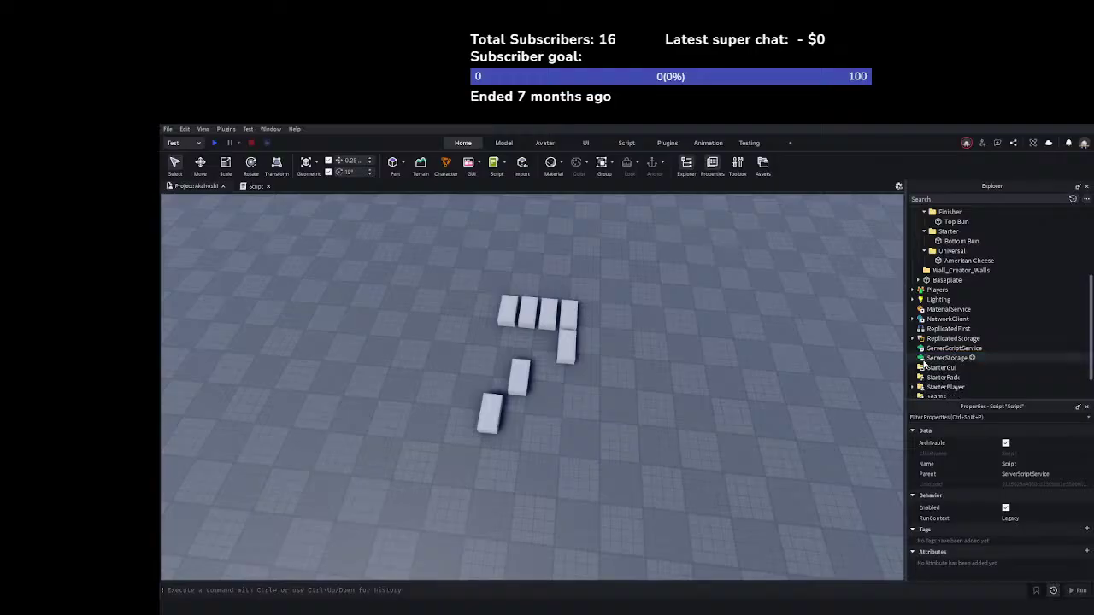
Add a new script to ServerScriptService and place the text cursor in its code
{"action": "left_click", "coordinate": [953, 349]}
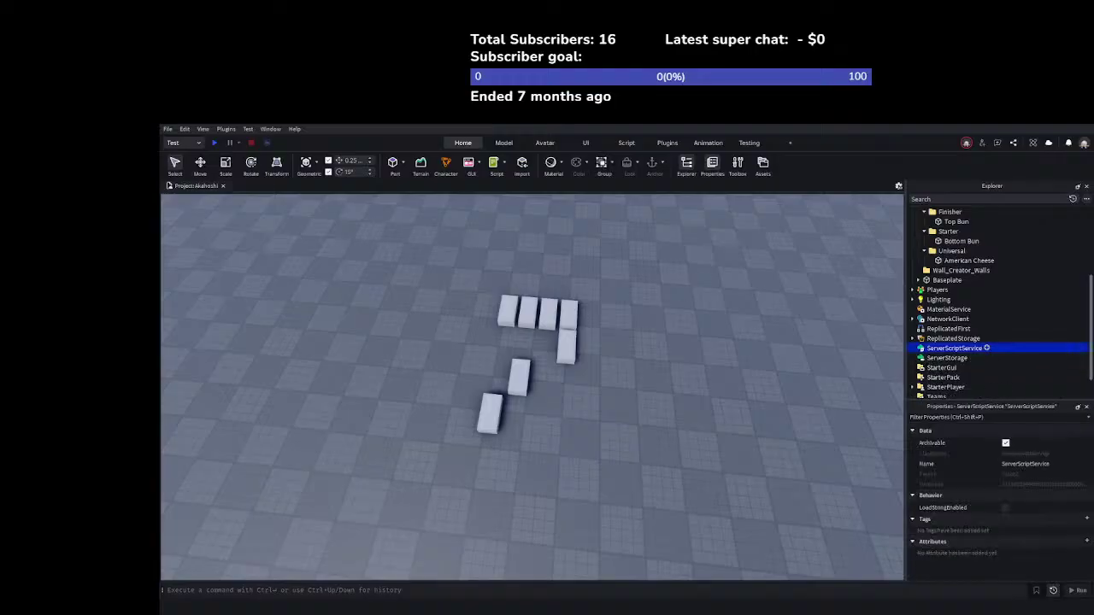
{"action": "left_click", "coordinate": [494, 164]}
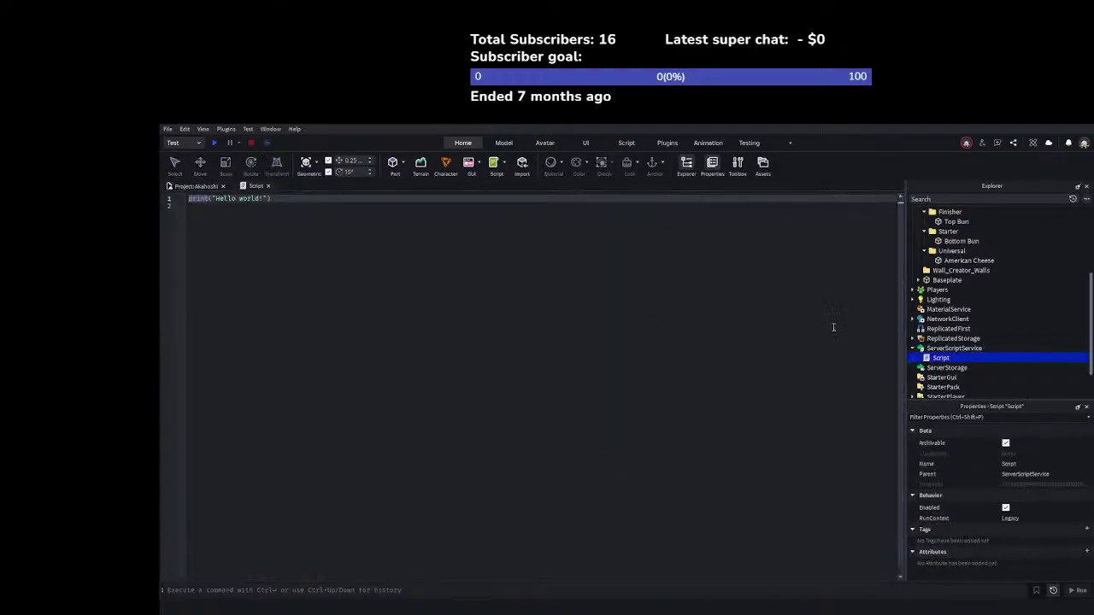
{"action": "left_click", "coordinate": [768, 299]}
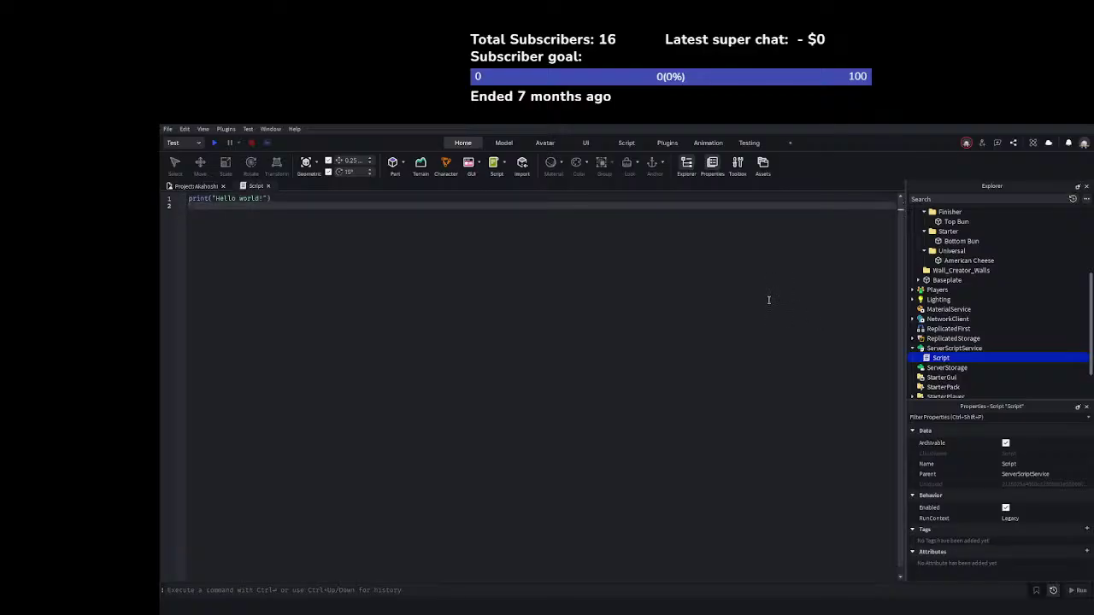
Delete the default print line from the new server script and return to the 3D scene
{"action": "key", "text": "ctrl+a"}
{"action": "key", "text": "BackSpace"}
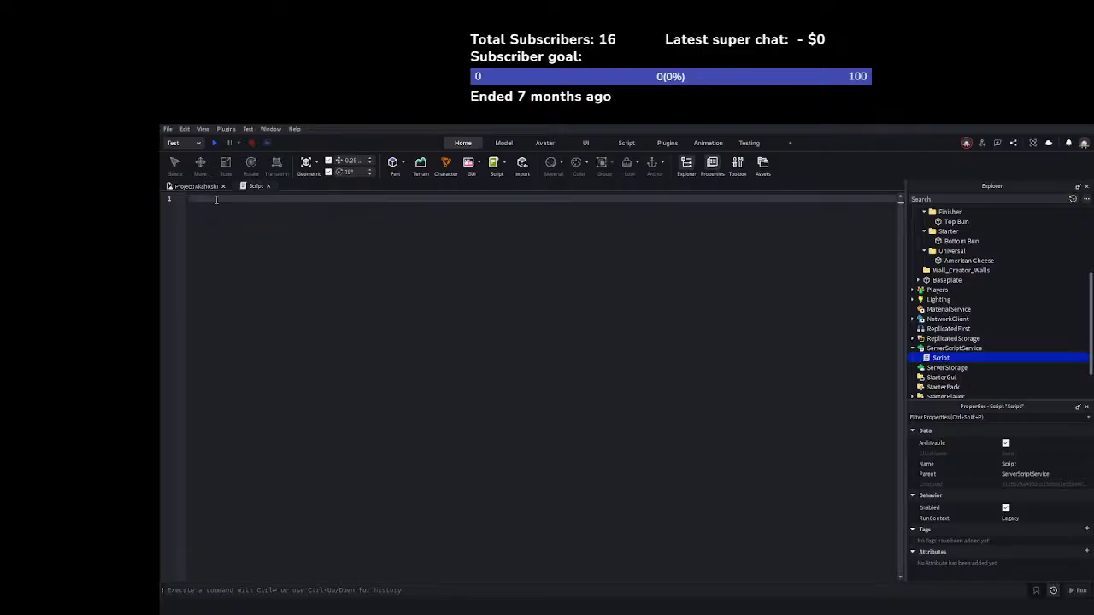
{"action": "left_click", "coordinate": [184, 186]}
Examine the food parts in the scene and the Explorer hierarchy, including the contents of StarterPlayer
{"action": "left_click", "coordinate": [586, 295]}
{"action": "right_click_drag", "start_coordinate": [586, 295], "coordinate": [588, 301]}
{"action": "scroll", "coordinate": [995, 342], "scroll_direction": "down", "scroll_amount": 2}
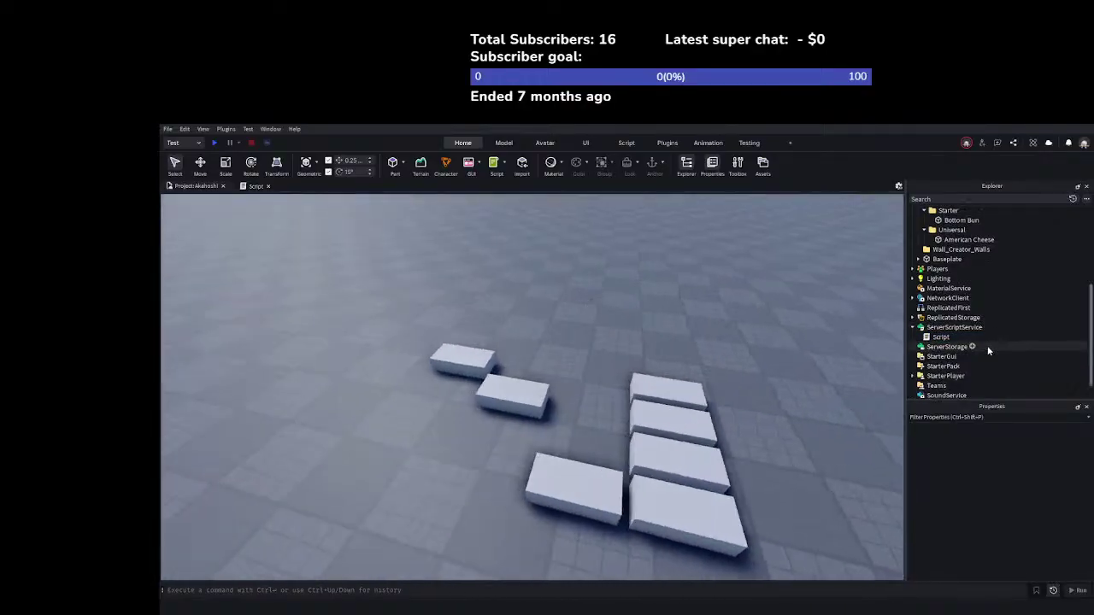
{"action": "left_click", "coordinate": [913, 354]}
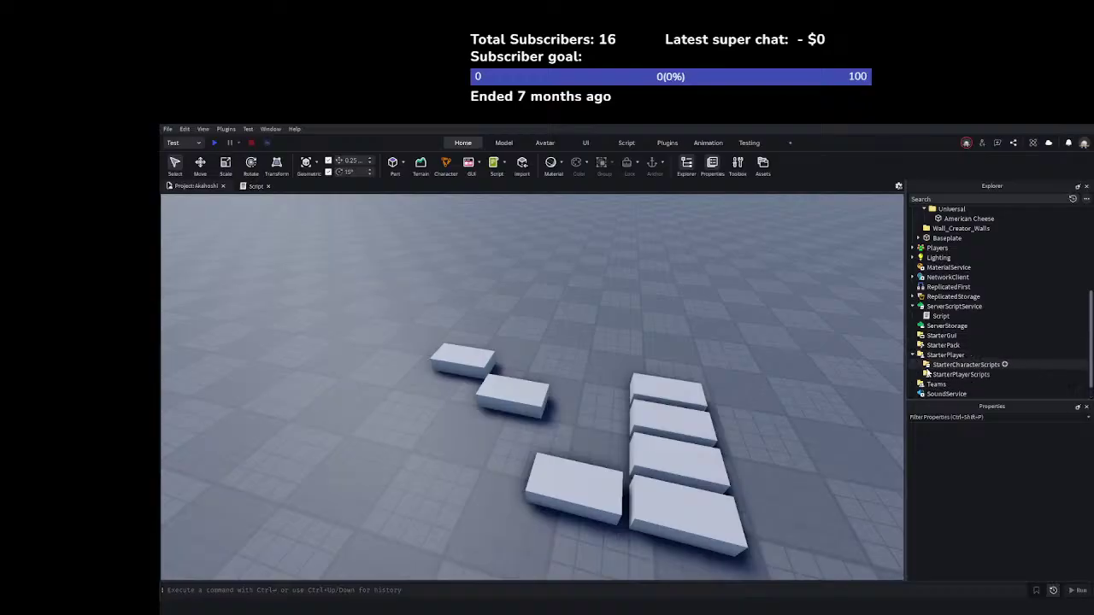
{"action": "left_click", "coordinate": [912, 354]}
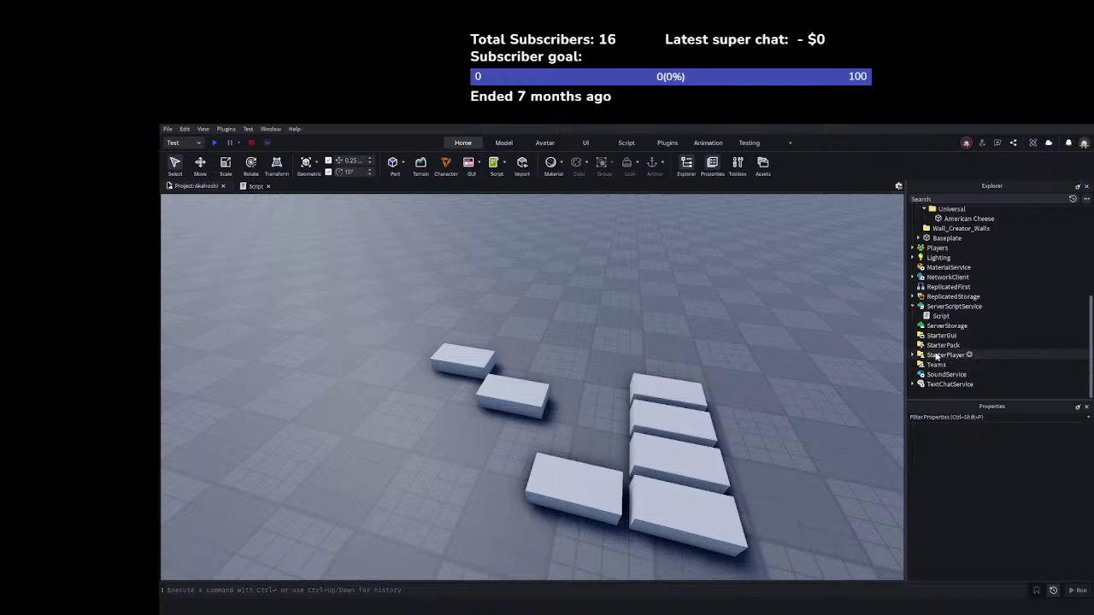
{"action": "scroll", "coordinate": [939, 282], "scroll_direction": "up", "scroll_amount": 5}
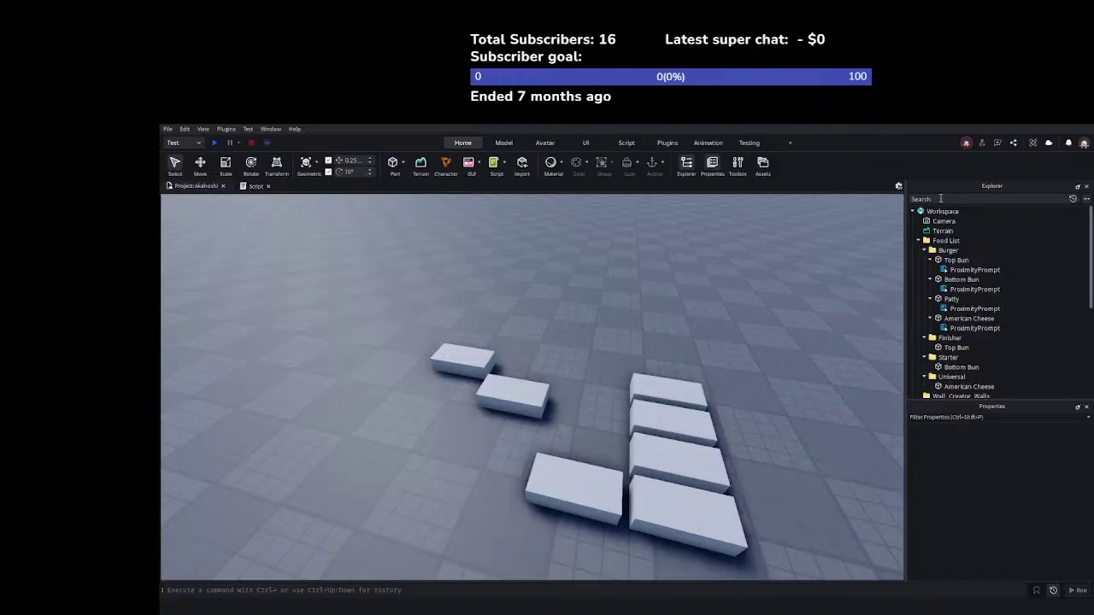
{"action": "scroll", "coordinate": [995, 335], "scroll_direction": "down", "scroll_amount": 3}
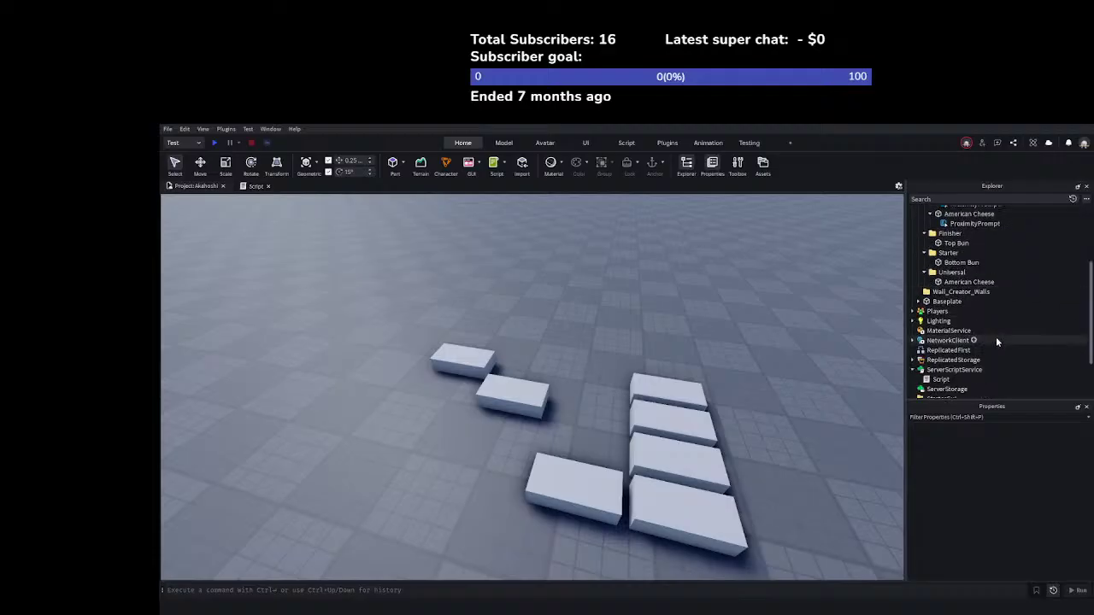
{"action": "right_click_drag", "start_coordinate": [671, 398], "coordinate": [670, 397]}
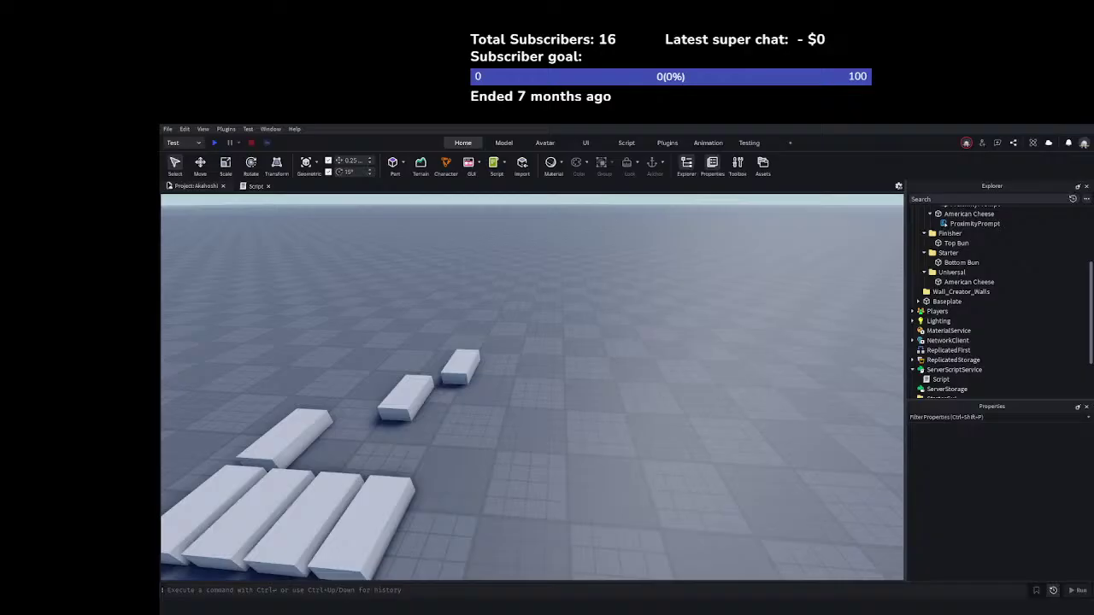
{"action": "right_click_drag", "start_coordinate": [806, 505], "coordinate": [815, 505]}
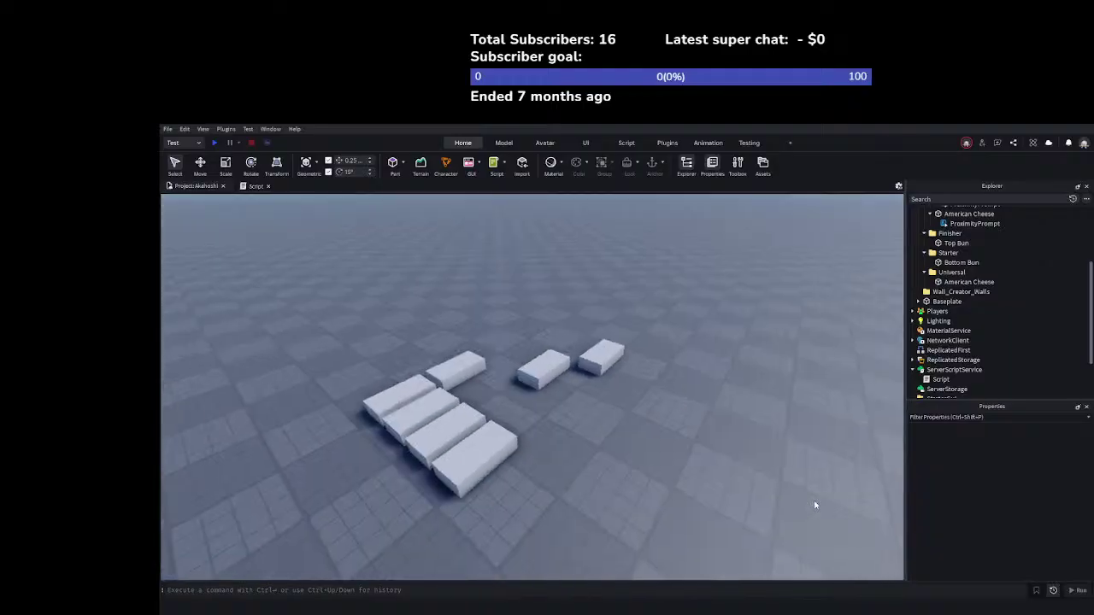
Reopen the server script and write local foodlist = game.ReplicatedStorage.FoodList:GetChildren()
{"action": "left_click", "coordinate": [929, 380]}
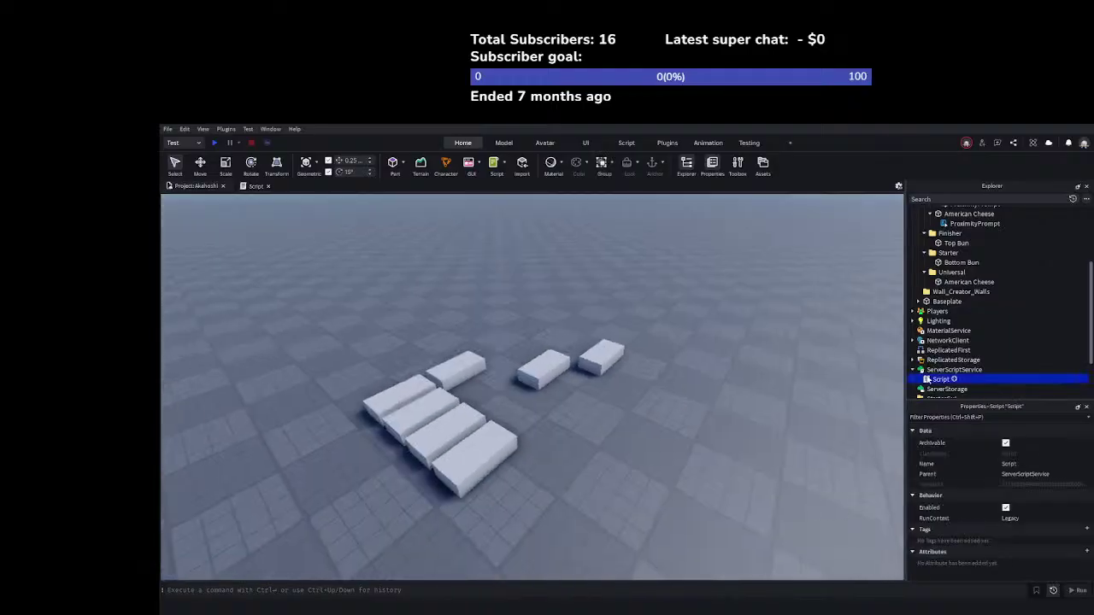
{"action": "double_click", "coordinate": [928, 380]}
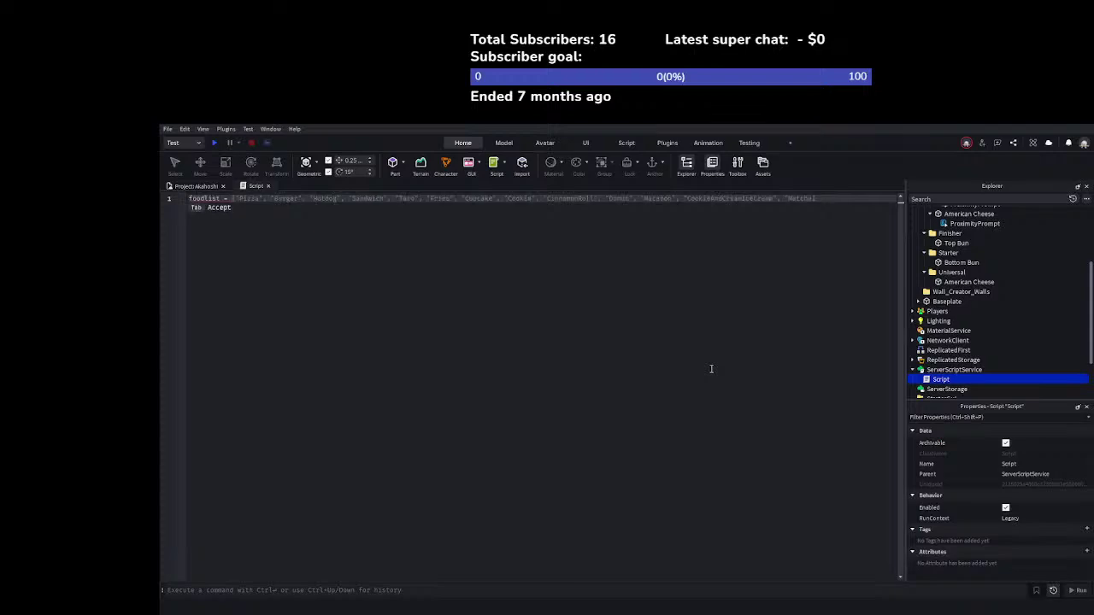
{"action": "type", "text": "local foodList ="}
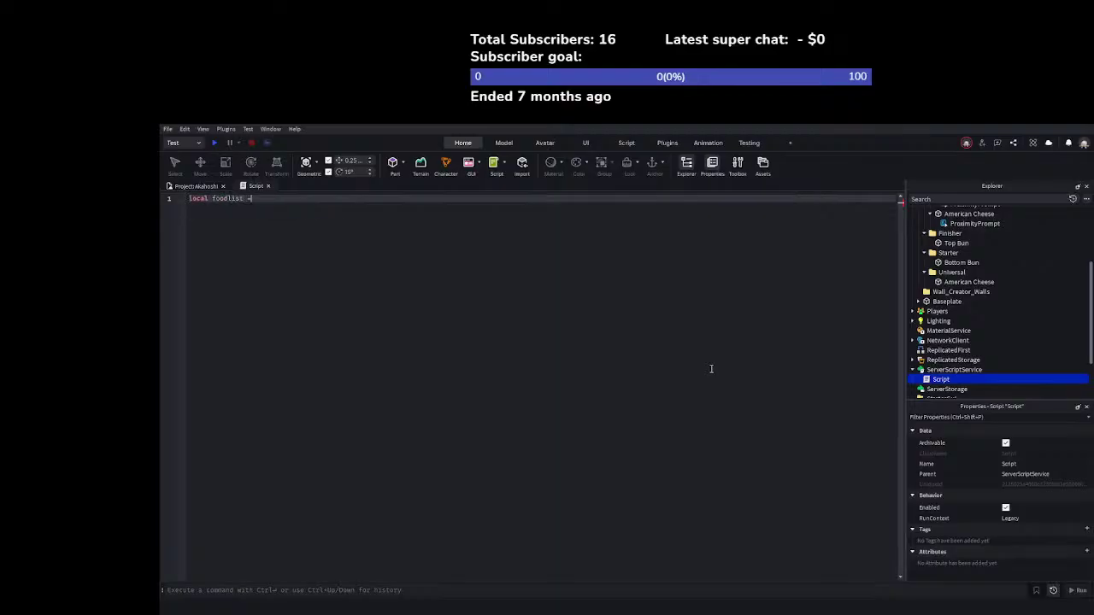
{"action": "key", "text": "Tab"}
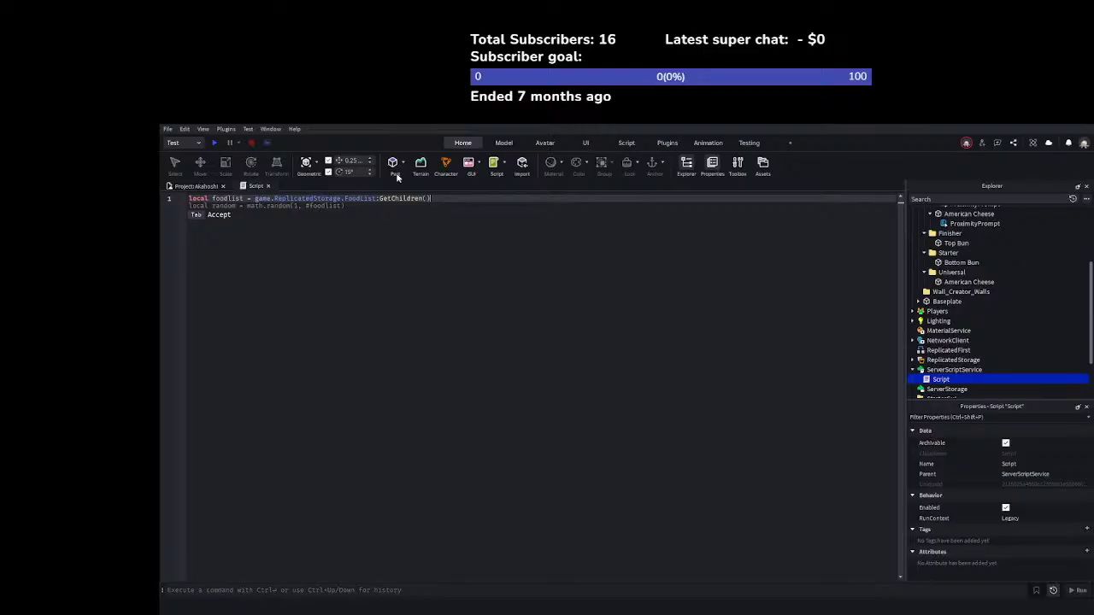
Add a second line declaring local ingredientlist = foodlist:GetChildren()
{"action": "key", "text": "Return"}
{"action": "type", "text": "local in"}
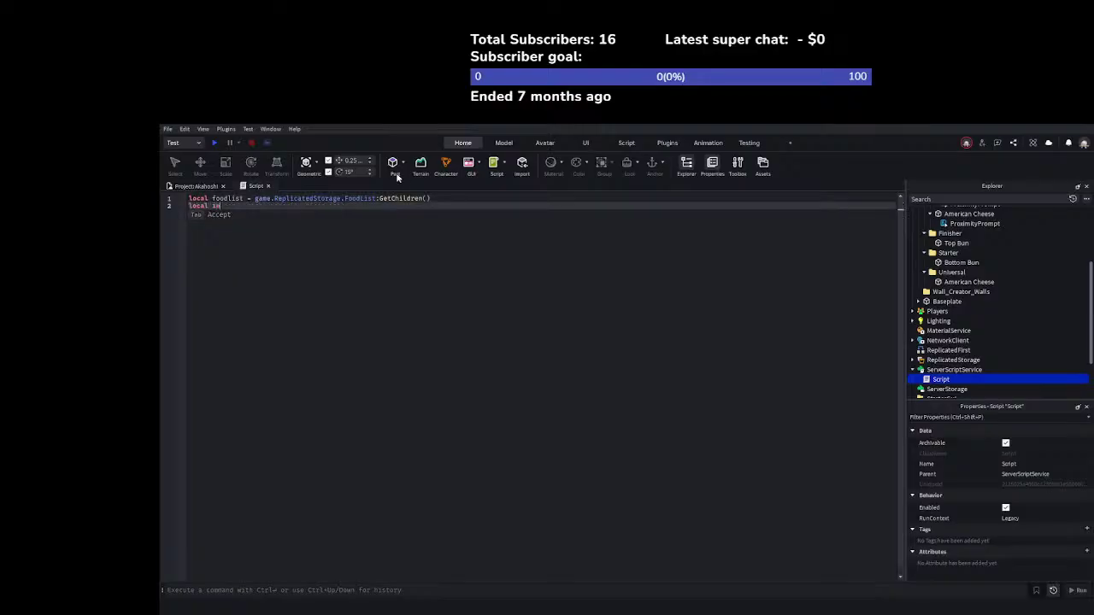
{"action": "type", "text": "gredientList ="}
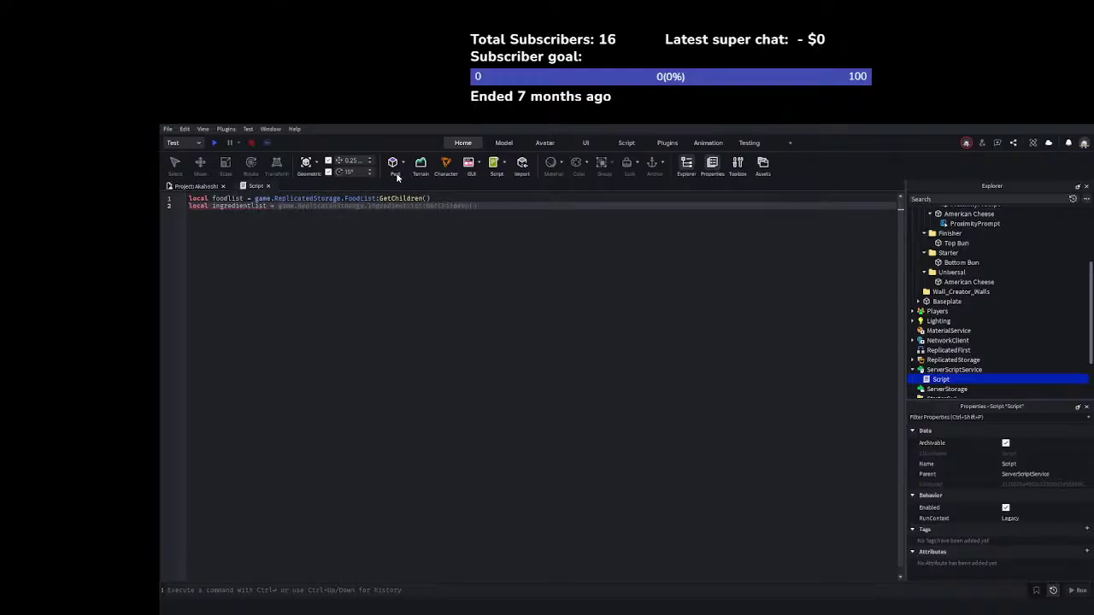
{"action": "type", "text": " foodlist"}
{"action": "type", "text": "."}
{"action": "key", "text": "BackSpace"}
{"action": "type", "text": ":GetChildren()"}
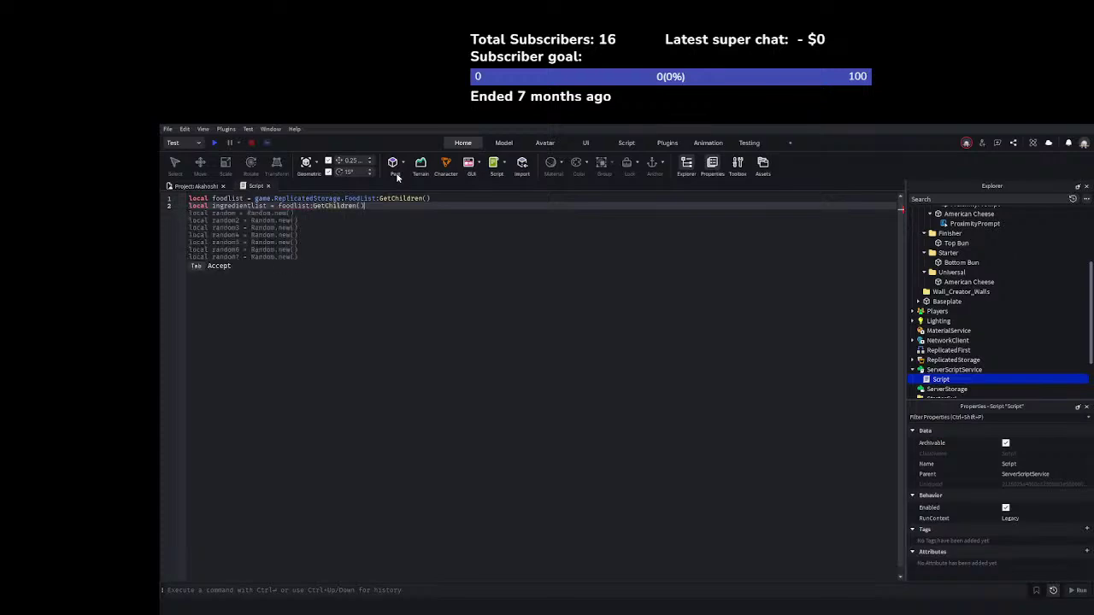
Erase the value assigned to ingredientlist and re-enter it as foodlist:GetChildren()
{"action": "key", "text": "Escape"}
{"action": "key", "text": "ctrl+BackSpace"}
{"action": "key", "text": "ctrl+BackSpace"}
{"action": "key", "text": "ctrl+BackSpace"}
{"action": "key", "text": "ctrl+BackSpace"}
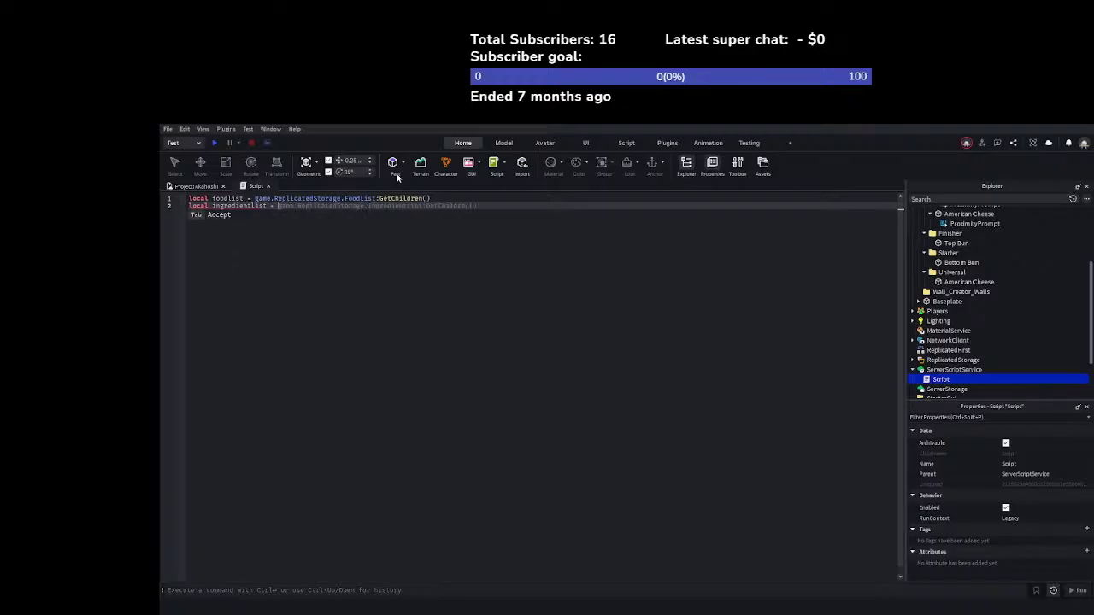
{"action": "type", "text": "foodlist:"}
{"action": "key", "text": "Tab"}
{"action": "type", "text": "()"}
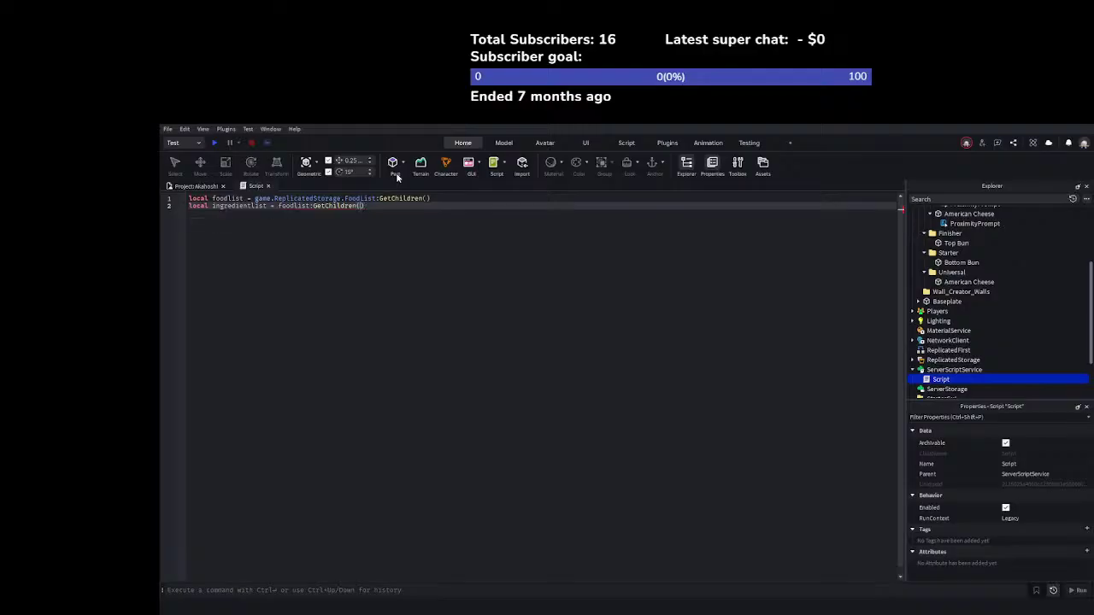
Rewrite the ingredientlist value as foodlist:GetChildren() once more, and delete all the code from the script
{"action": "key", "text": "ctrl+BackSpace"}
{"action": "key", "text": "ctrl+BackSpace"}
{"action": "key", "text": "ctrl+BackSpace"}
{"action": "key", "text": "ctrl+BackSpace"}
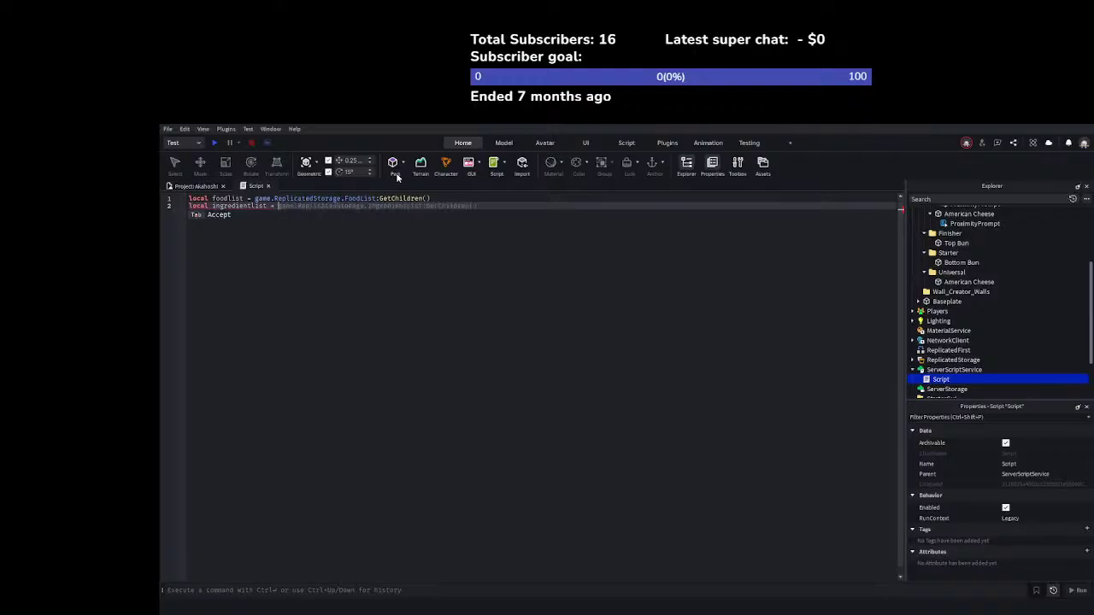
{"action": "type", "text": "Foodlist:"}
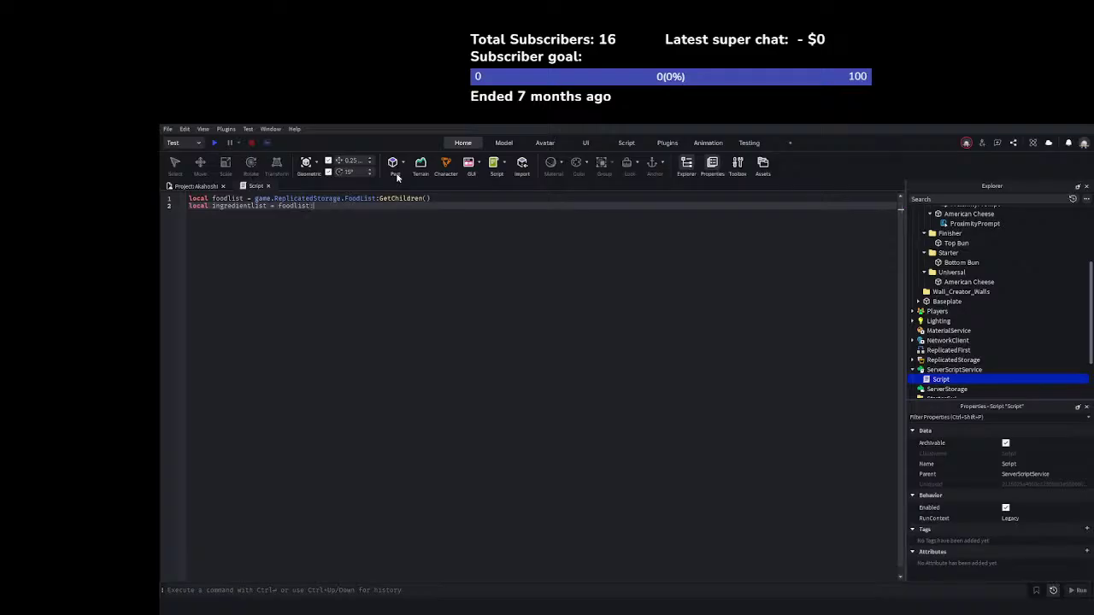
{"action": "key", "text": "Tab"}
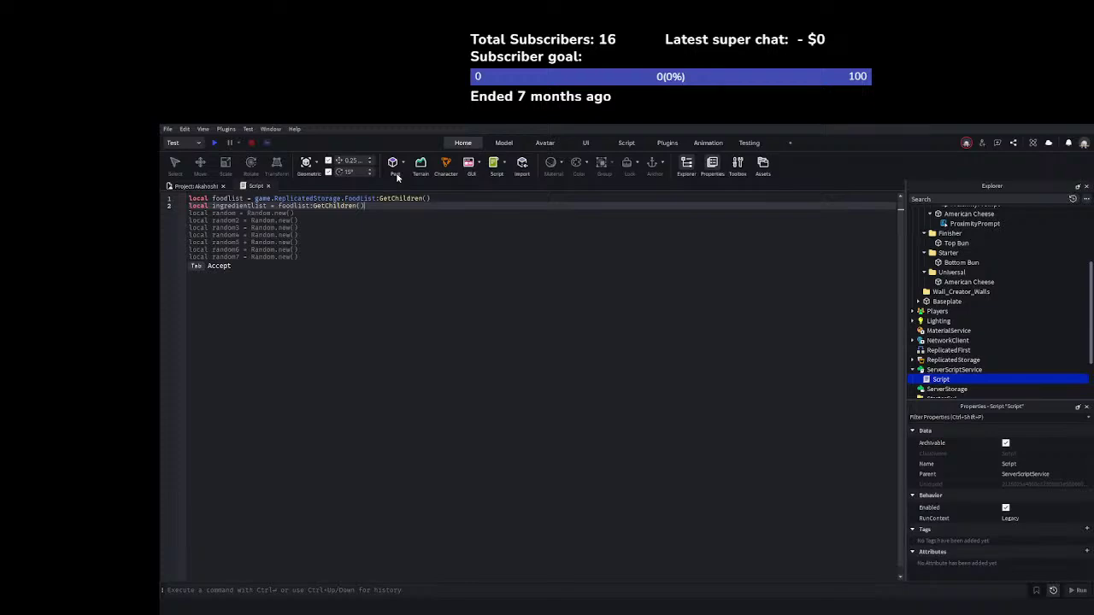
{"action": "key", "text": "ctrl+a"}
{"action": "key", "text": "BackSpace"}
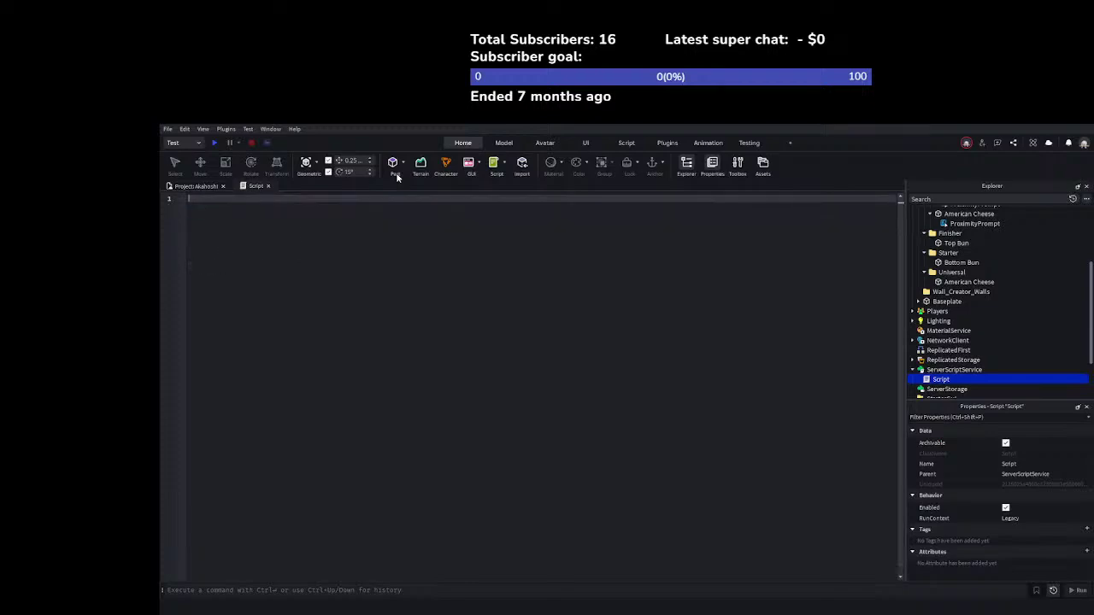
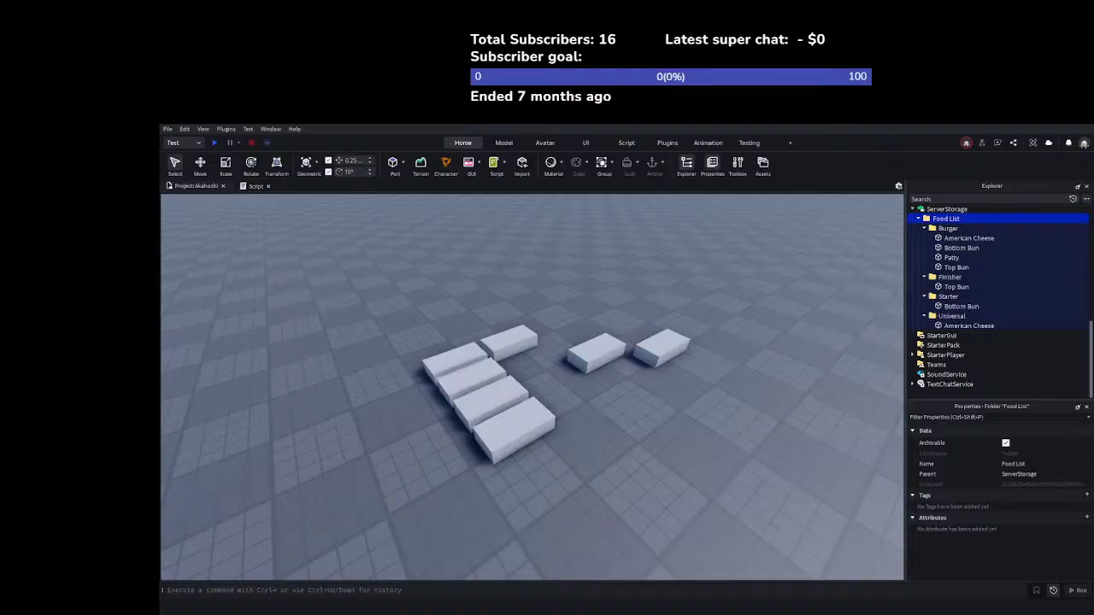
Clear the selection and examine the layout of the food parts on the baseplate from several angles
{"action": "right_click_drag", "start_coordinate": [614, 429], "coordinate": [676, 389]}
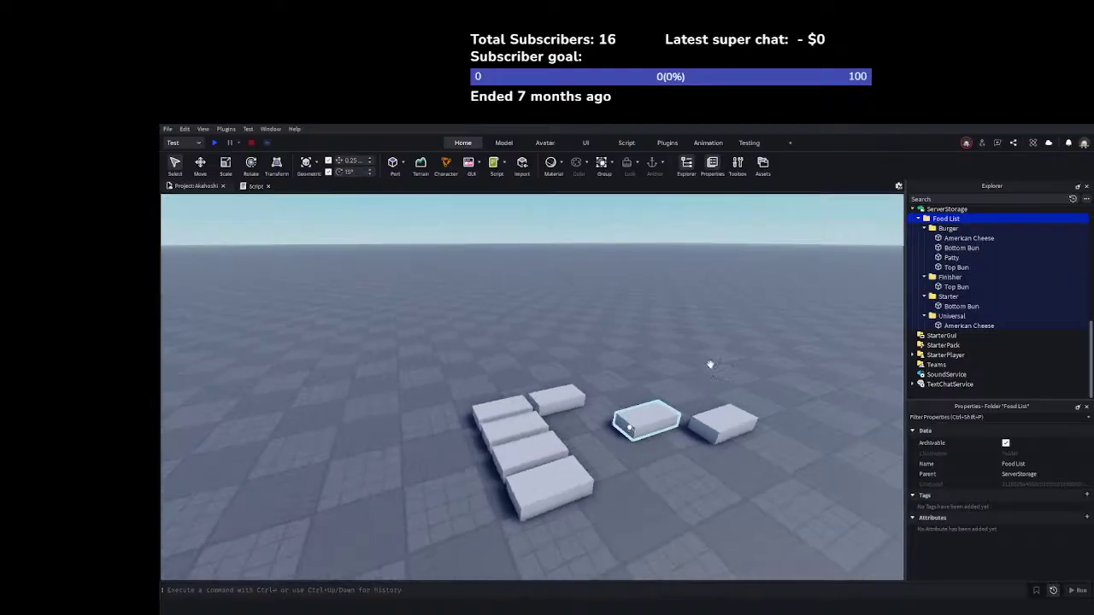
{"action": "left_click", "coordinate": [810, 281]}
{"action": "key", "text": "s"}
{"action": "right_click_drag", "start_coordinate": [810, 280], "coordinate": [803, 281]}
{"action": "key", "text": "d"}
{"action": "key", "text": "s"}
{"action": "key", "text": "d"}
{"action": "key", "text": "w"}
{"action": "key", "text": "d"}
{"action": "key", "text": "s"}
{"action": "key", "text": "d"}
{"action": "key", "text": "s"}
{"action": "key", "text": "w"}
{"action": "key", "text": "s"}
{"action": "right_click_drag", "start_coordinate": [642, 370], "coordinate": [642, 370]}
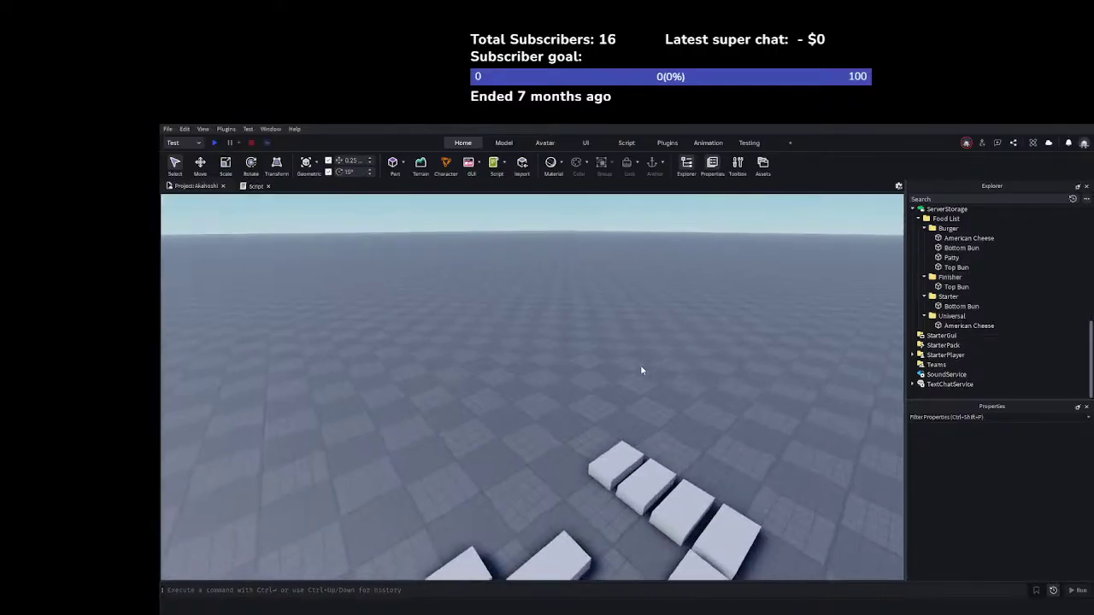
{"action": "key", "text": "w"}
{"action": "key", "text": "s"}
{"action": "right_click_drag", "start_coordinate": [718, 382], "coordinate": [719, 382]}
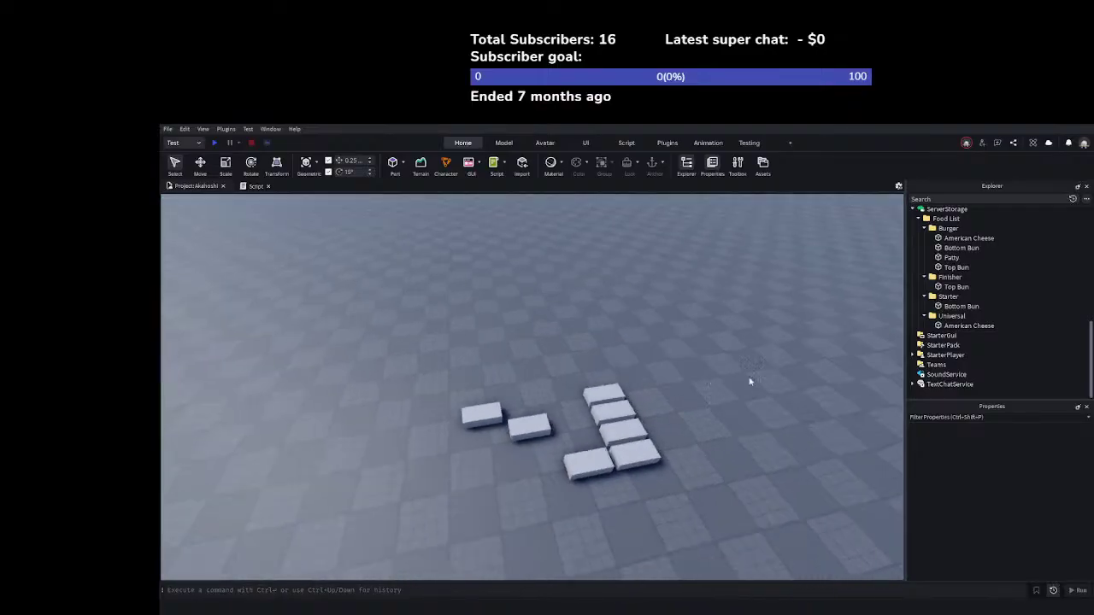
Collapse the Food List folder in ServerStorage and open the script in ServerScriptService
{"action": "scroll", "coordinate": [916, 342], "scroll_direction": "up", "scroll_amount": 4}
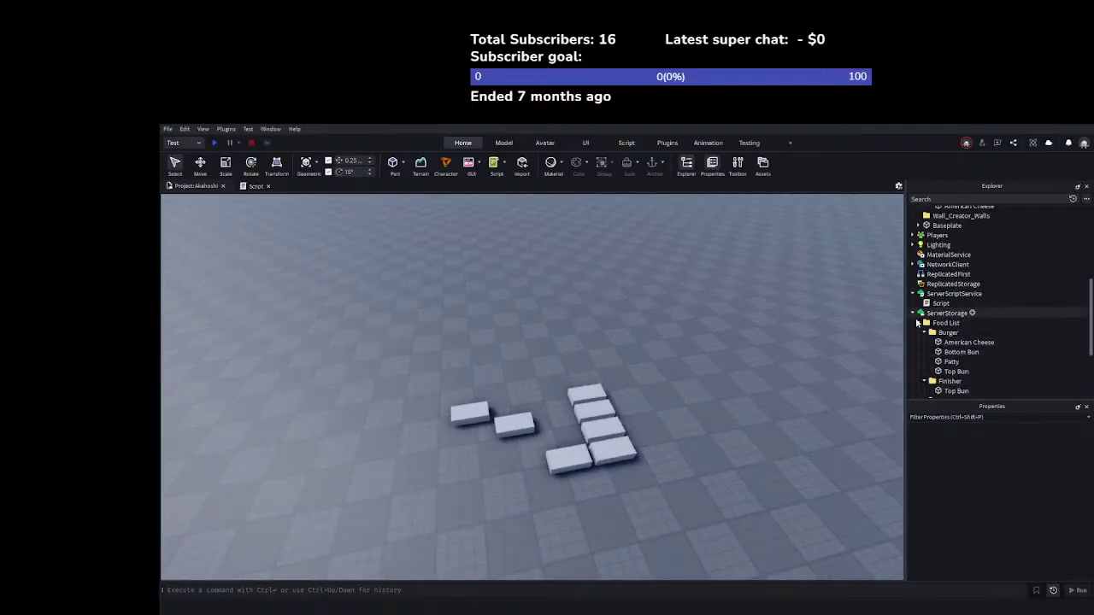
{"action": "left_click", "coordinate": [917, 322]}
{"action": "double_click", "coordinate": [940, 305]}
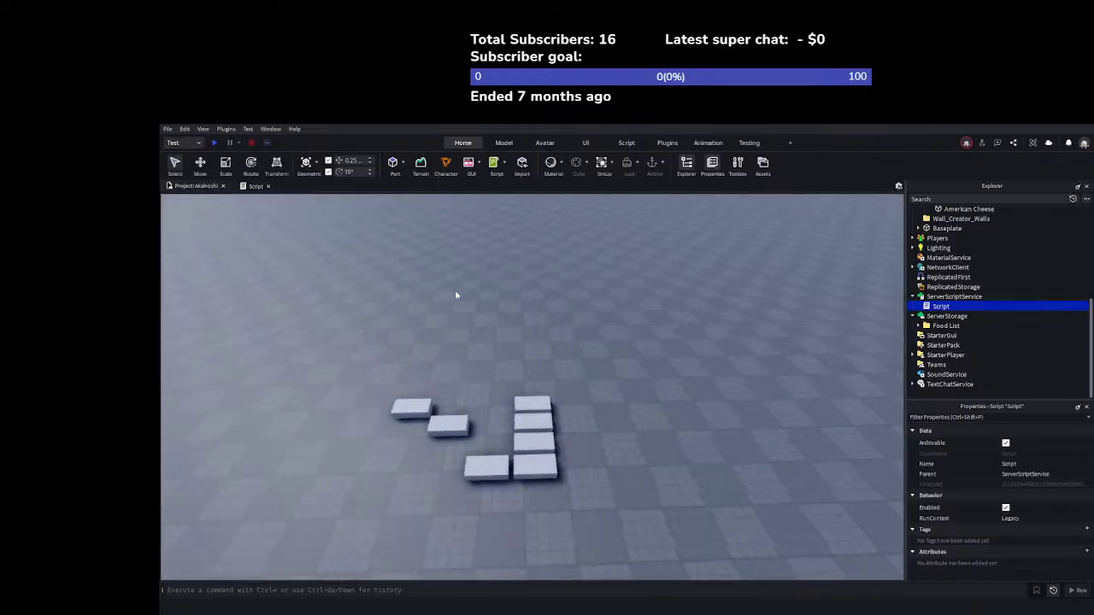
Examine the food parts in the scene together with the workspace Food List's folders in the Explorer
{"action": "right_click_drag", "start_coordinate": [455, 295], "coordinate": [455, 294]}
{"action": "key", "text": "w"}
{"action": "key", "text": "a"}
{"action": "key", "text": "a"}
{"action": "right_click_drag", "start_coordinate": [573, 391], "coordinate": [610, 393]}
{"action": "key", "text": "s"}
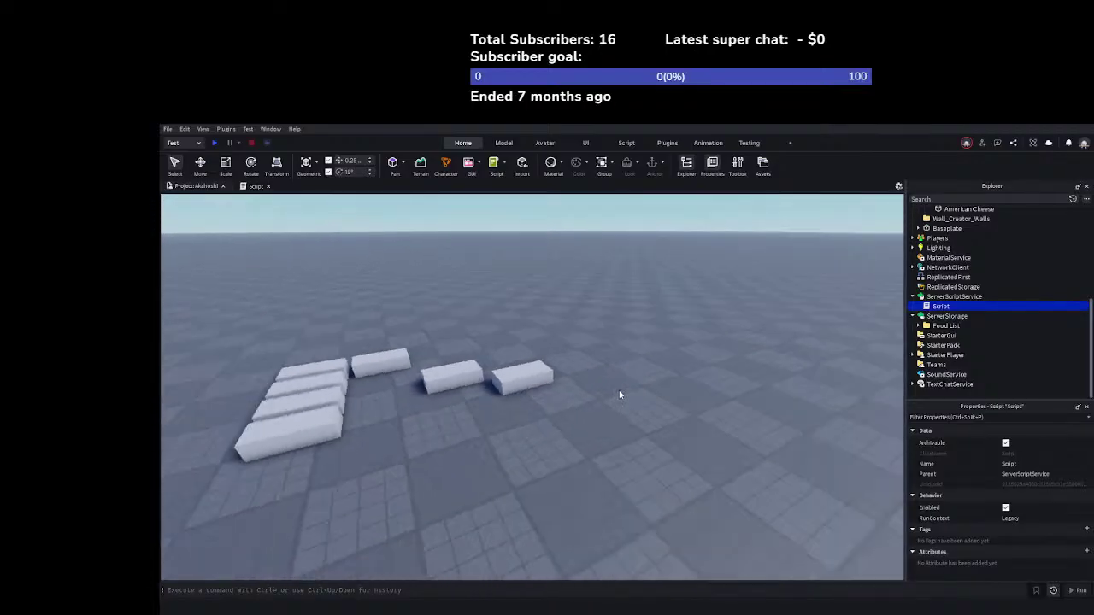
{"action": "scroll", "coordinate": [925, 336], "scroll_direction": "up", "scroll_amount": 4}
{"action": "scroll", "coordinate": [925, 335], "scroll_direction": "up", "scroll_amount": 4}
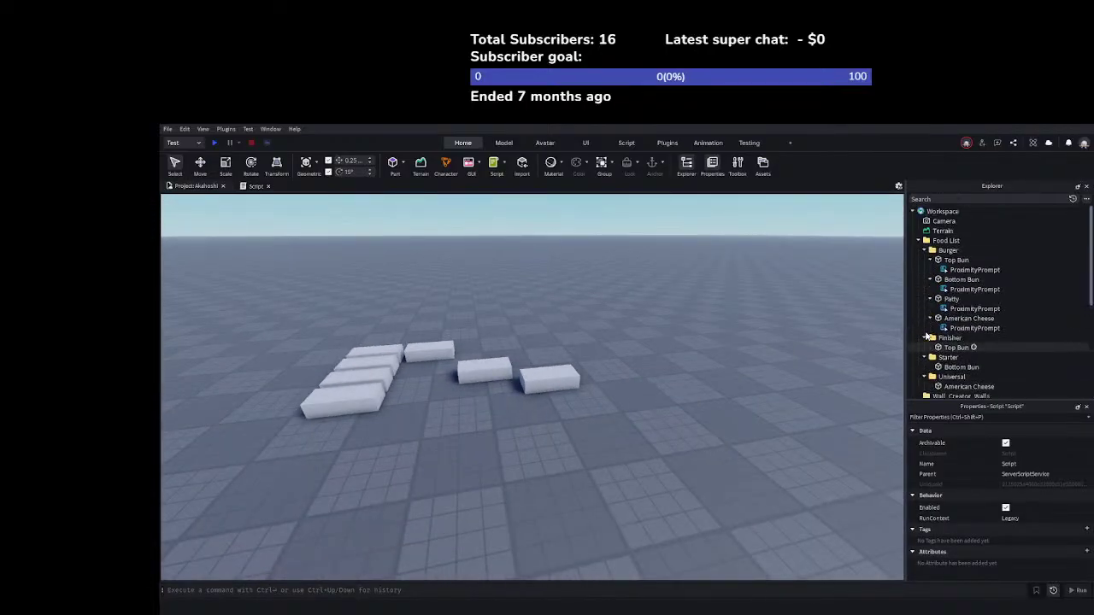
{"action": "right_click_drag", "start_coordinate": [749, 339], "coordinate": [725, 483]}
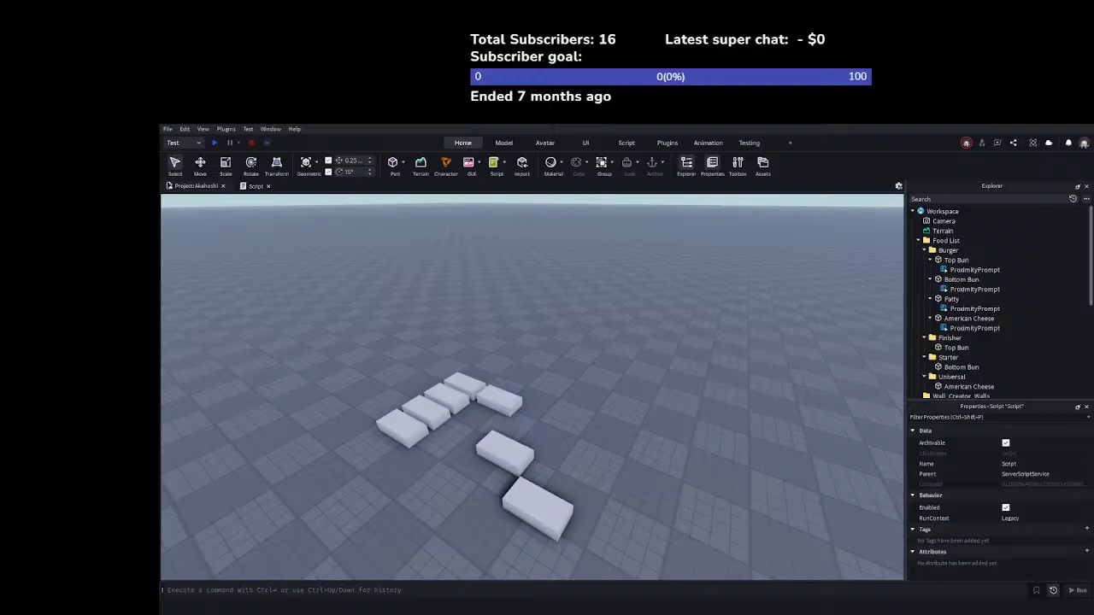
{"action": "right_click_drag", "start_coordinate": [627, 484], "coordinate": [627, 486]}
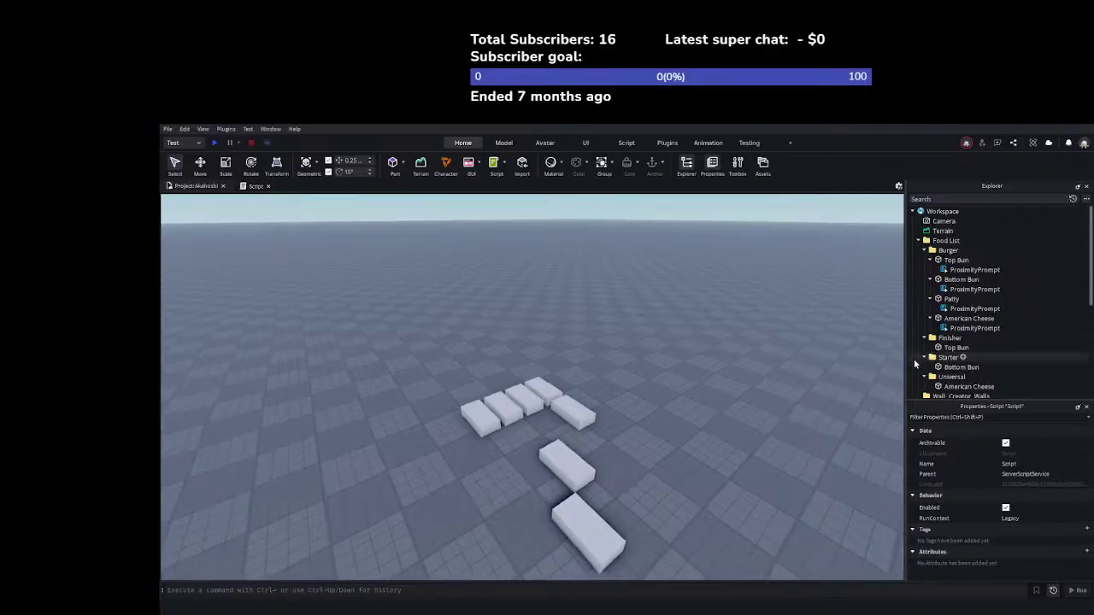
{"action": "right_click_drag", "start_coordinate": [705, 387], "coordinate": [707, 394]}
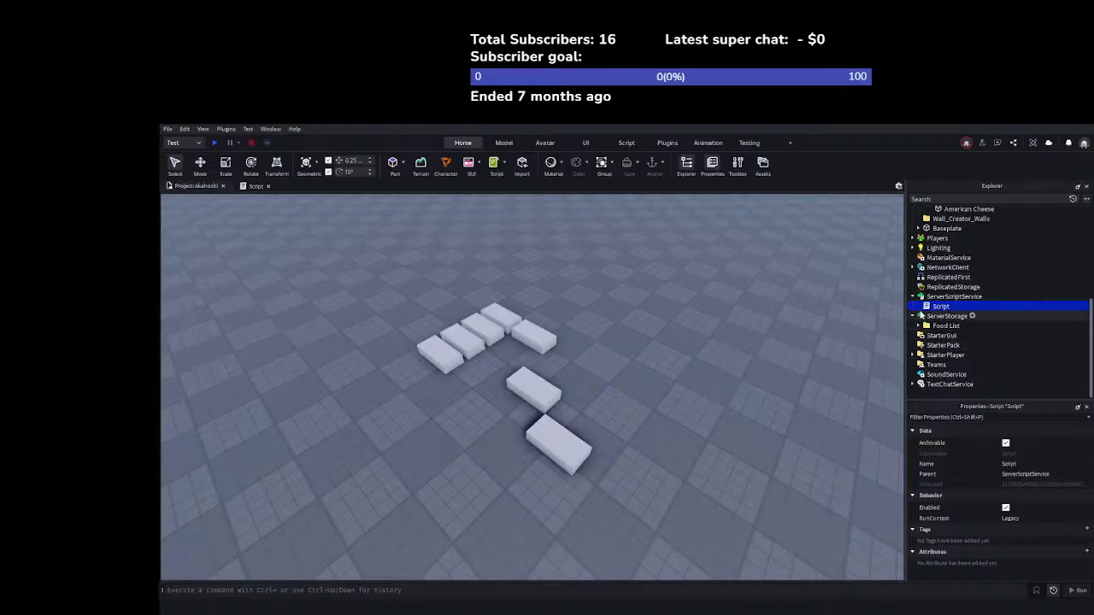
Open the server script again and clear all of its code
{"action": "double_click", "coordinate": [940, 305]}
{"action": "key", "text": "ctrl+a"}
{"action": "key", "text": "BackSpace"}
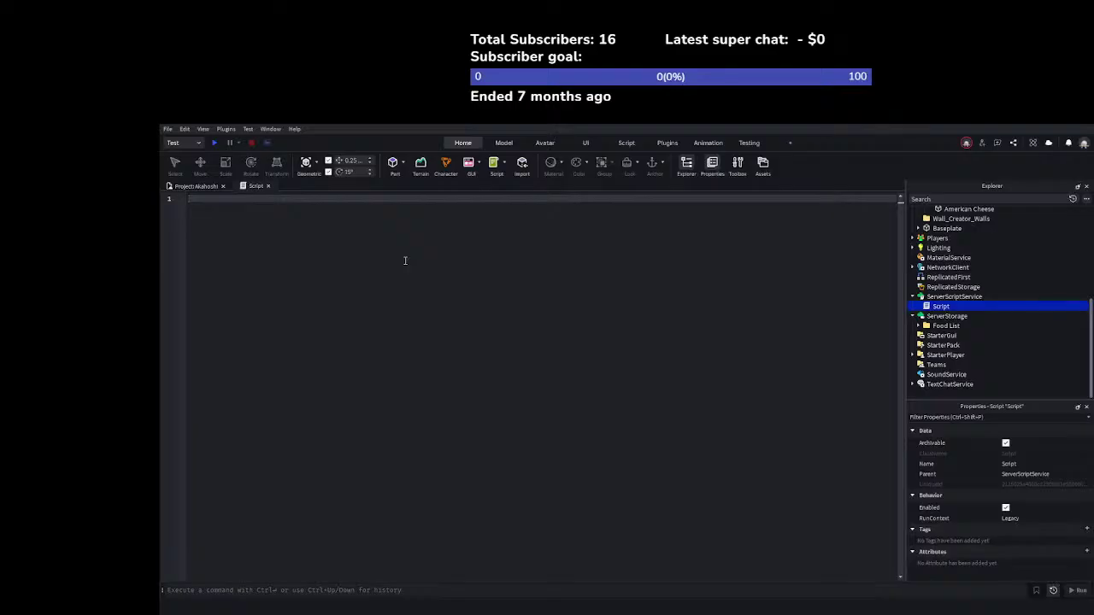
Begin the script's first line with the variable declaration local foodlist =, ready for its value
{"action": "type", "text": "local "}
{"action": "type", "text": "foods"}
{"action": "type", "text": " = game"}
{"action": "key", "text": "BackSpace"}
{"action": "key", "text": "BackSpace"}
{"action": "key", "text": "BackSpace"}
{"action": "key", "text": "BackSpace"}
{"action": "key", "text": "BackSpace"}
{"action": "key", "text": "Left"}
{"action": "key", "text": "Left"}
{"action": "key", "text": "Left"}
{"action": "key", "text": "BackSpace"}
{"action": "type", "text": "List"}
{"action": "key", "text": "End"}
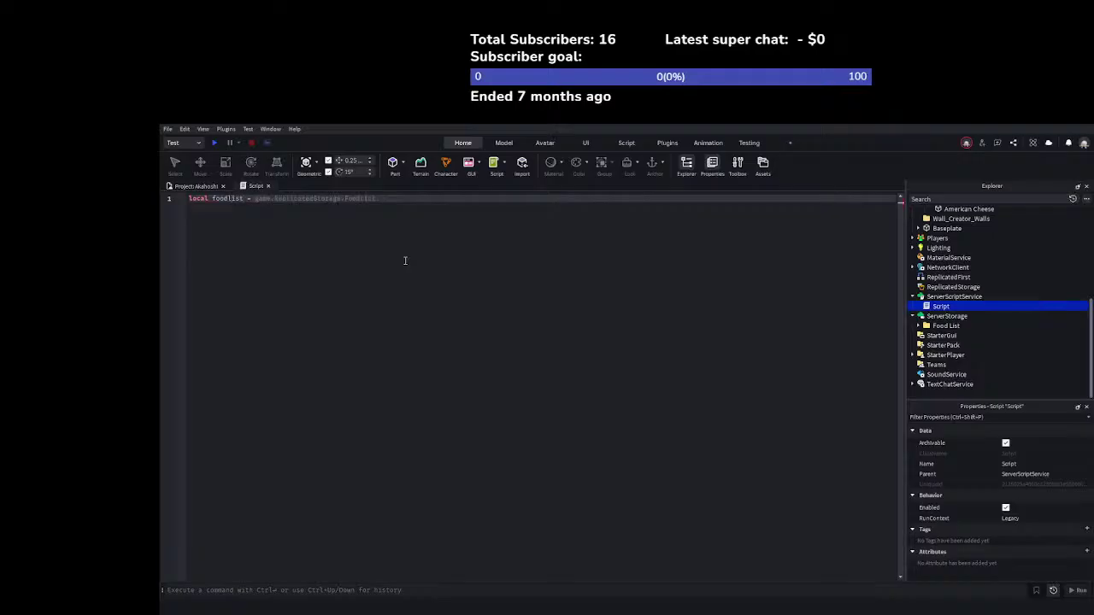